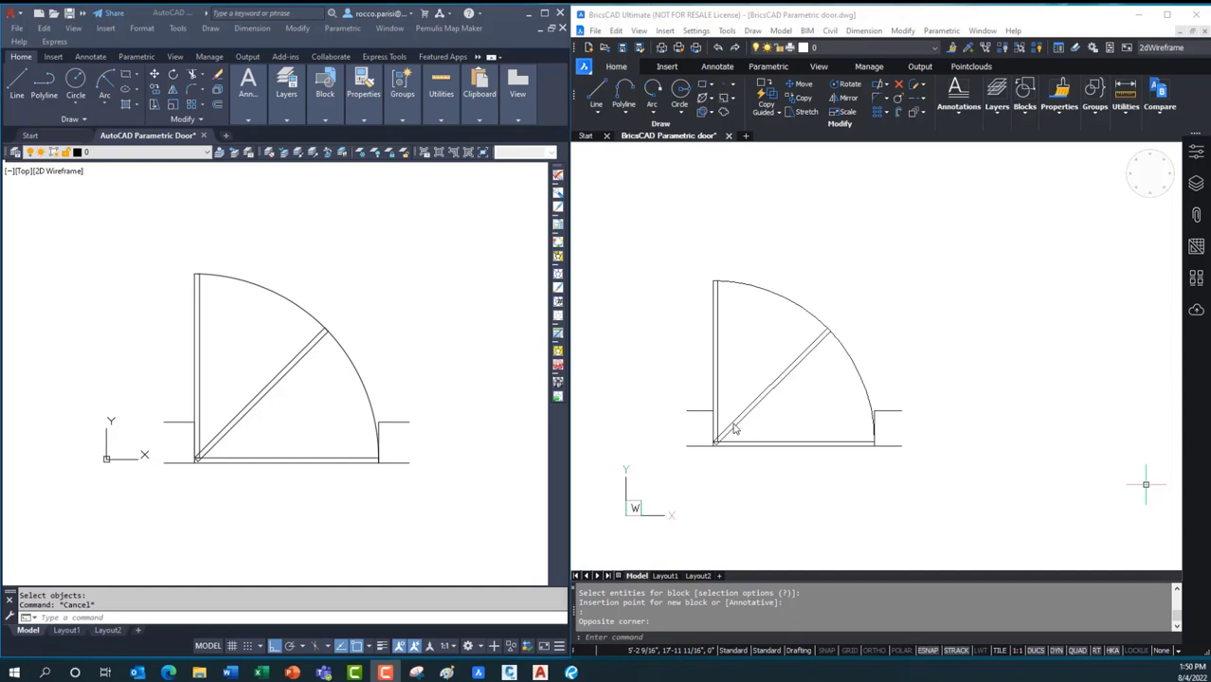
click(452, 380)
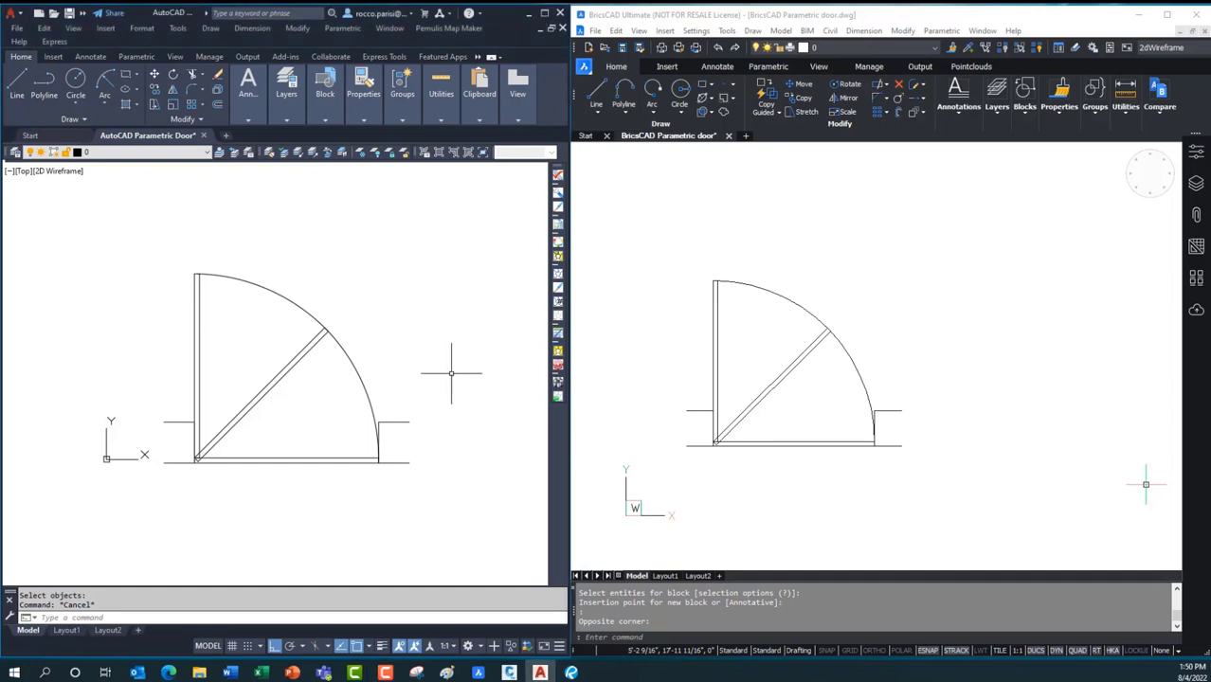
click(881, 372)
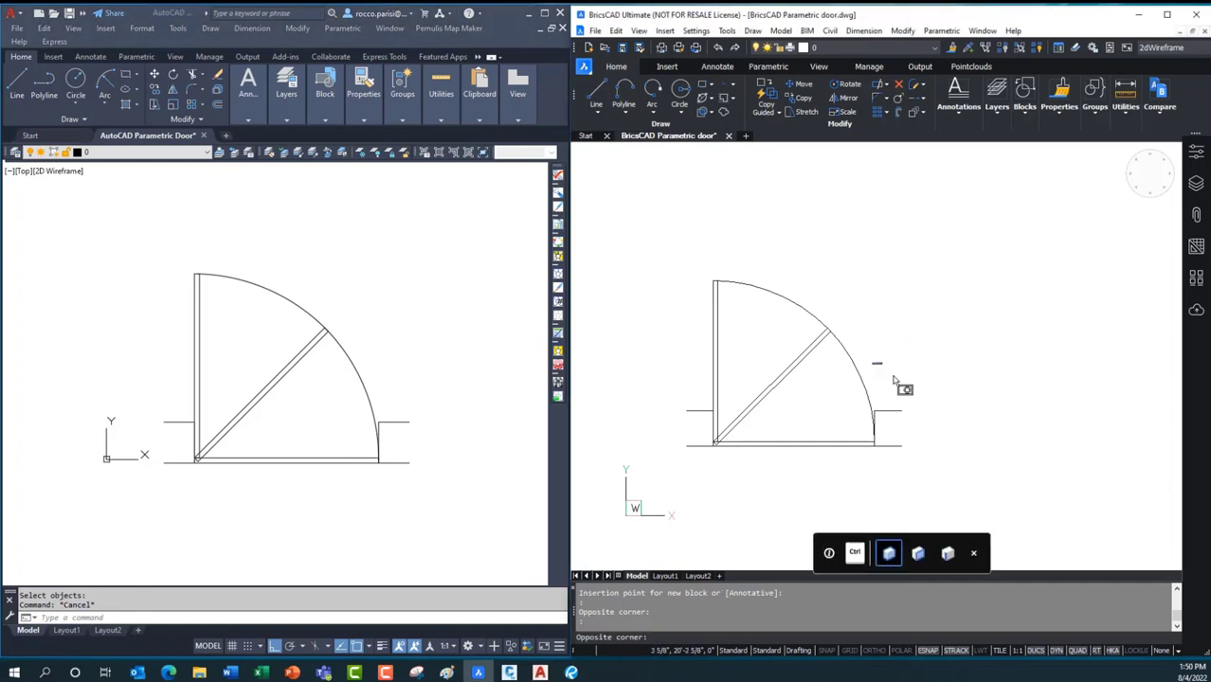
click(376, 336)
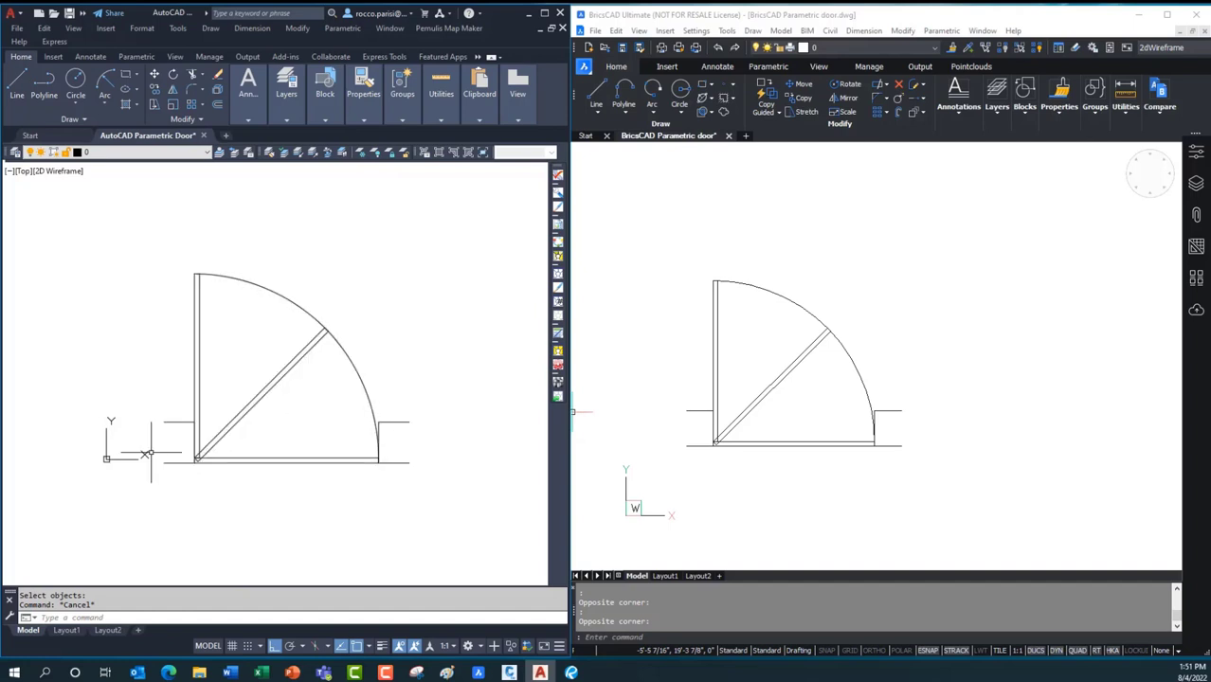
Open the AutoCAD door block in the Block Editor and move the authoring palette clear of the door geometry
click(297, 460)
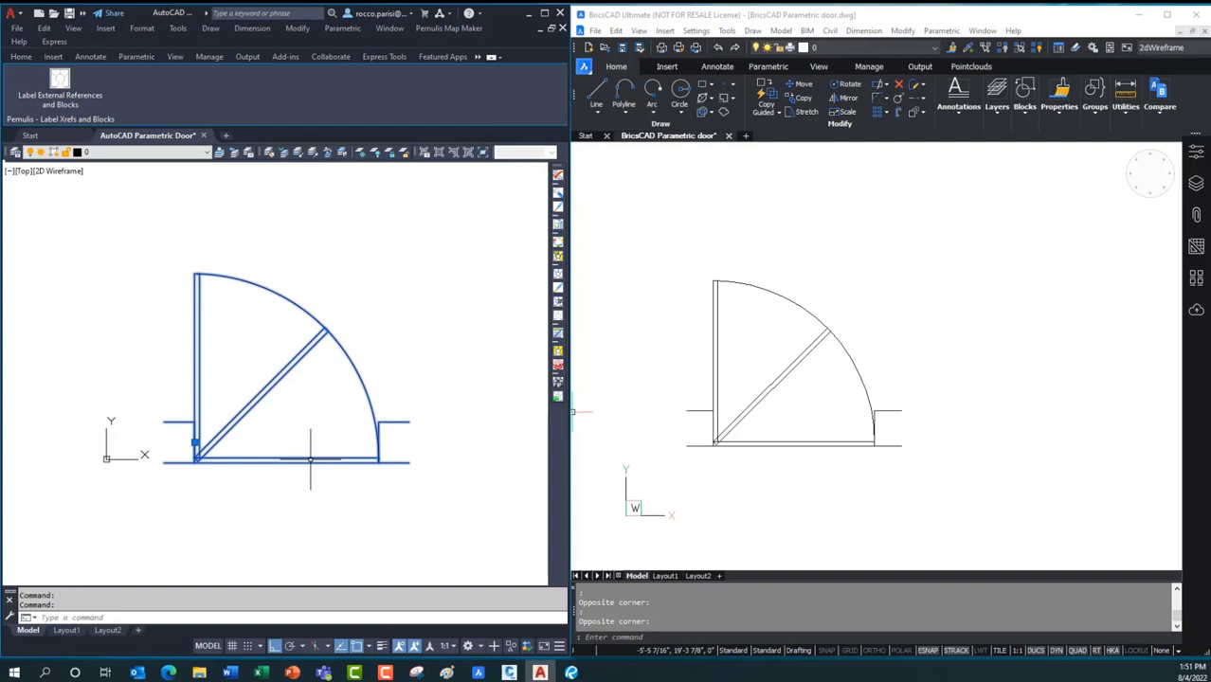
double_click(313, 459)
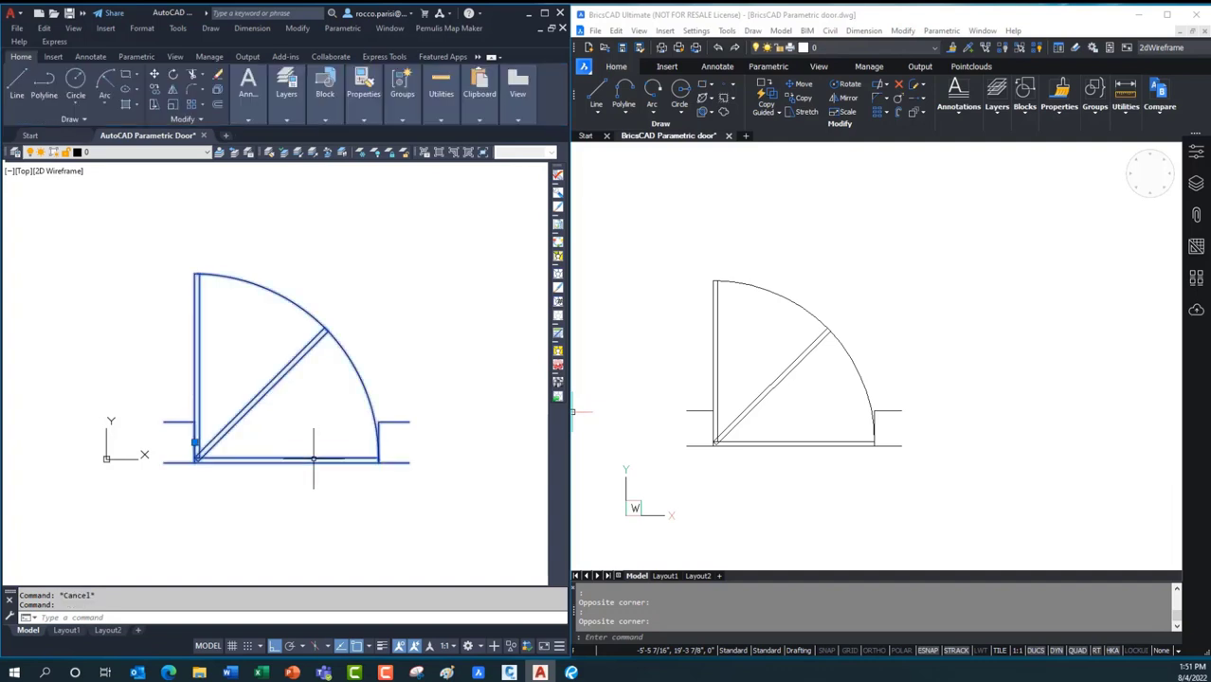
click(610, 515)
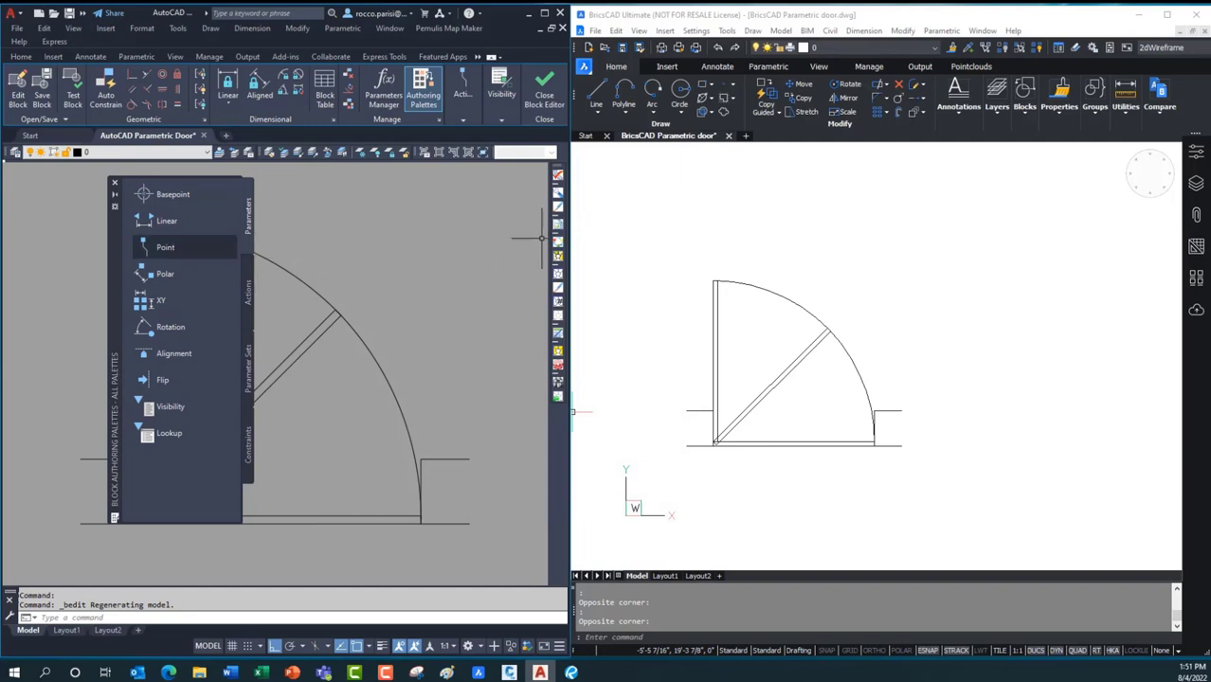
drag(119, 339, 34, 352)
scroll(243, 393, down, 2)
mouse_move(244, 392)
middle_down()
mouse_move(410, 364)
mouse_move(394, 381)
middle_up()
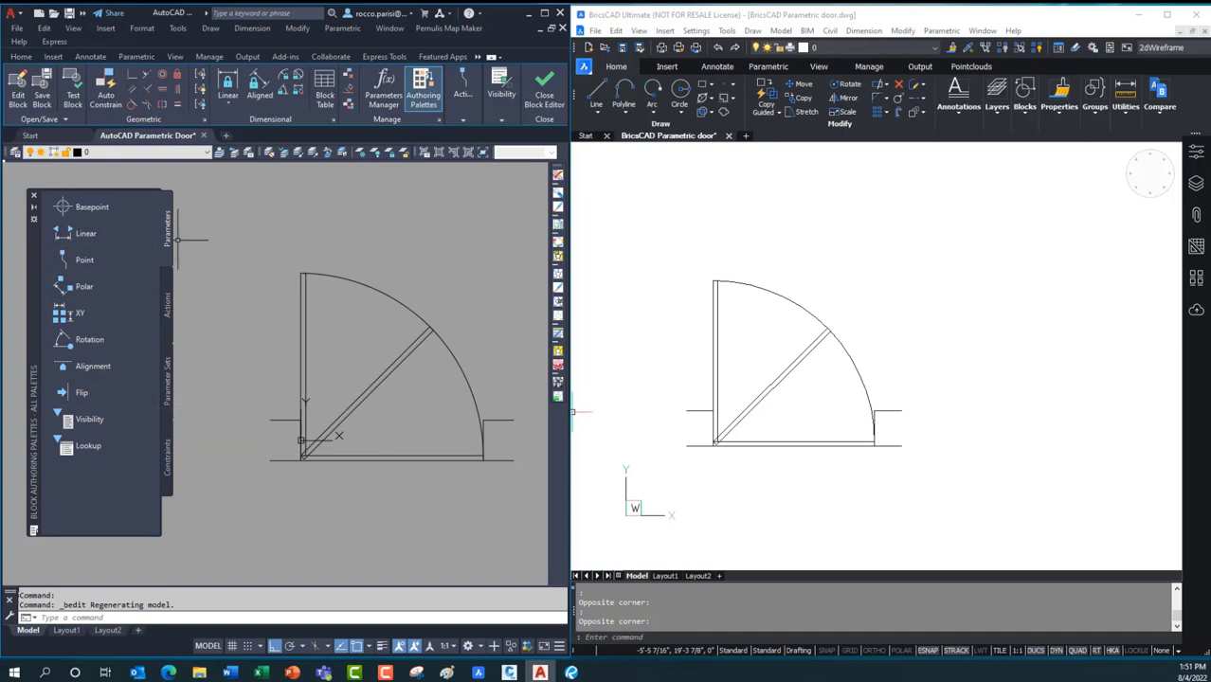
Add a flip parameter with a horizontal reflection line between the two jamb midpoints, placing its label beside the far jamb
click(90, 391)
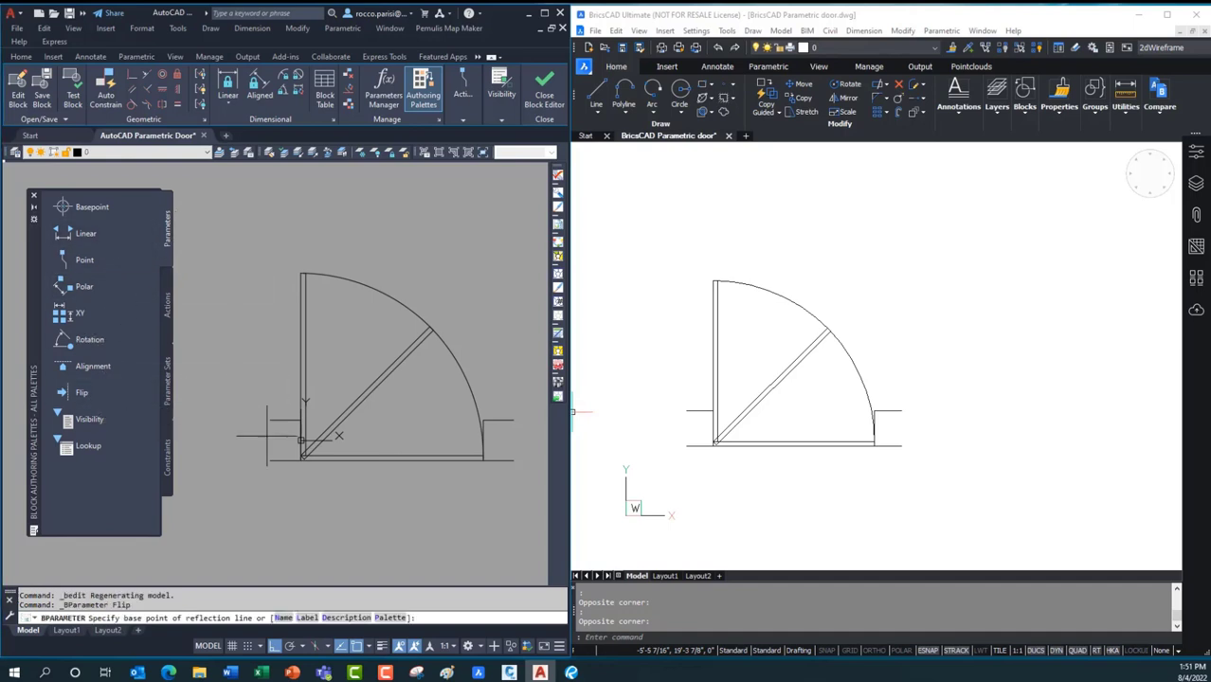
scroll(322, 438, up, 3)
scroll(273, 428, down, 2)
scroll(203, 431, up, 1)
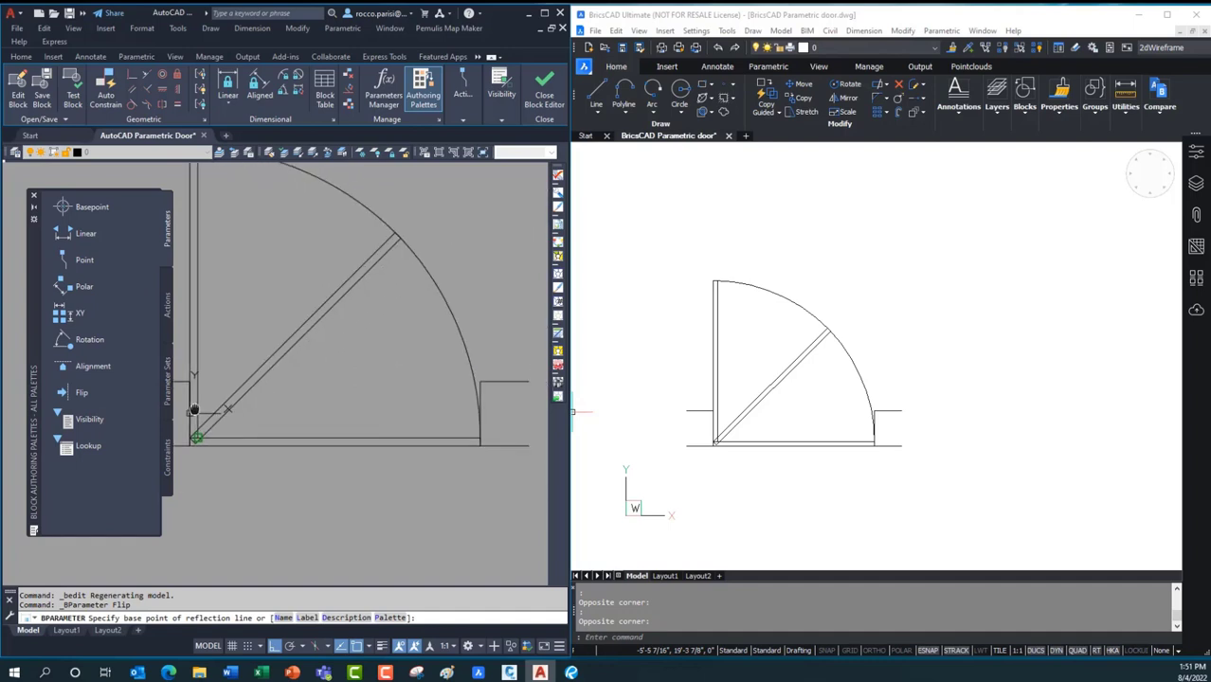
click(187, 412)
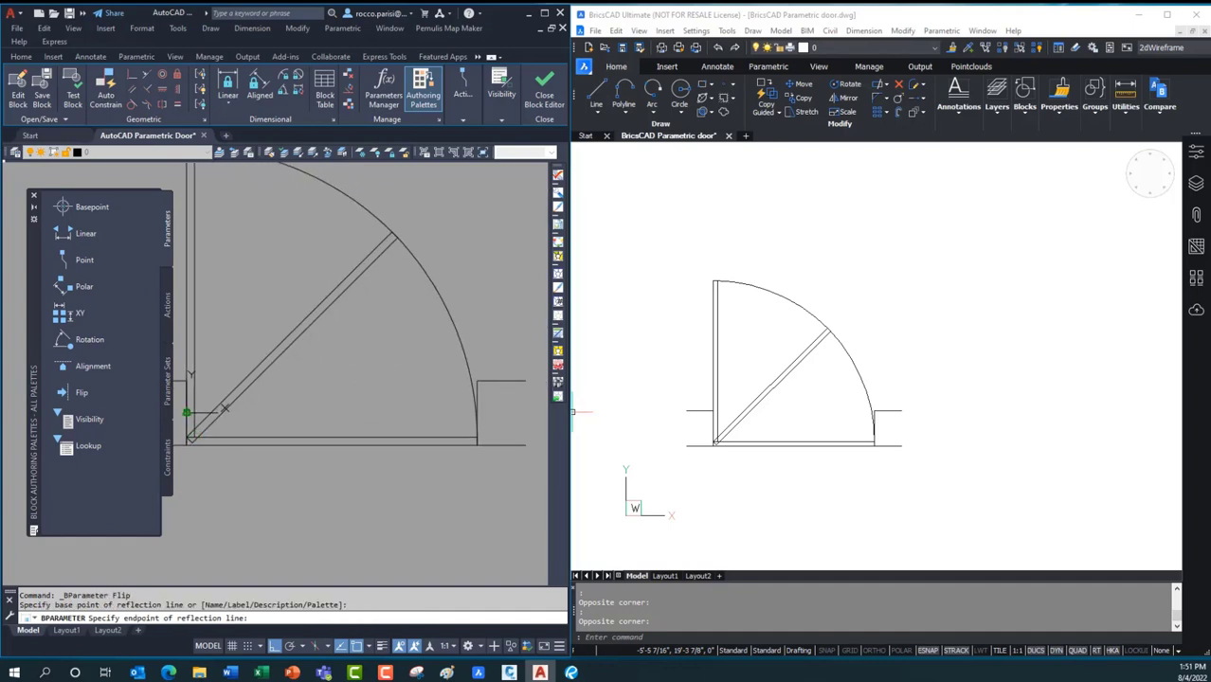
click(476, 414)
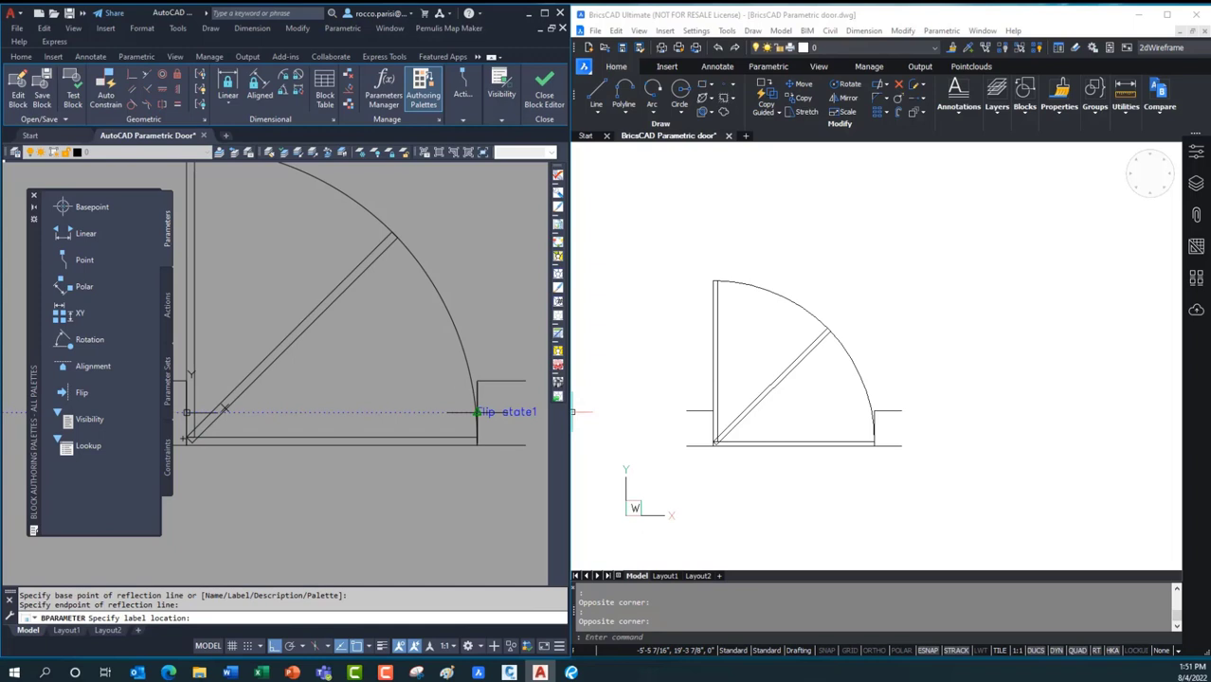
scroll(355, 464, down, 2)
middle_drag(369, 466, 372, 467)
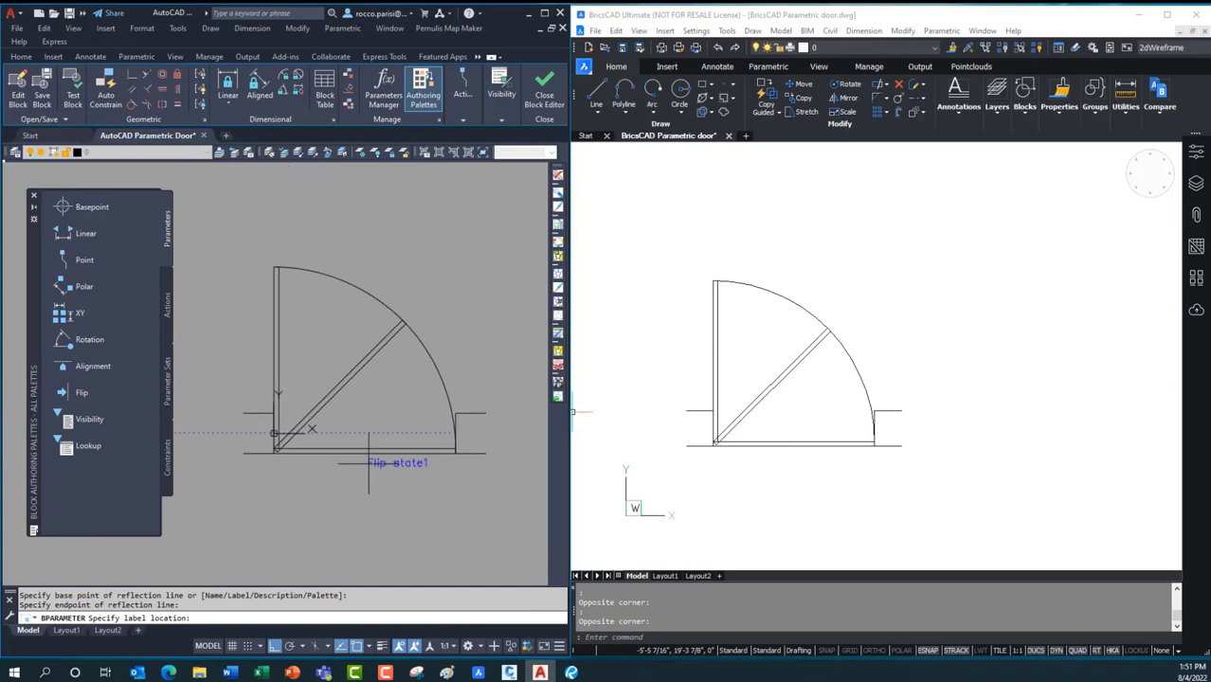
click(471, 433)
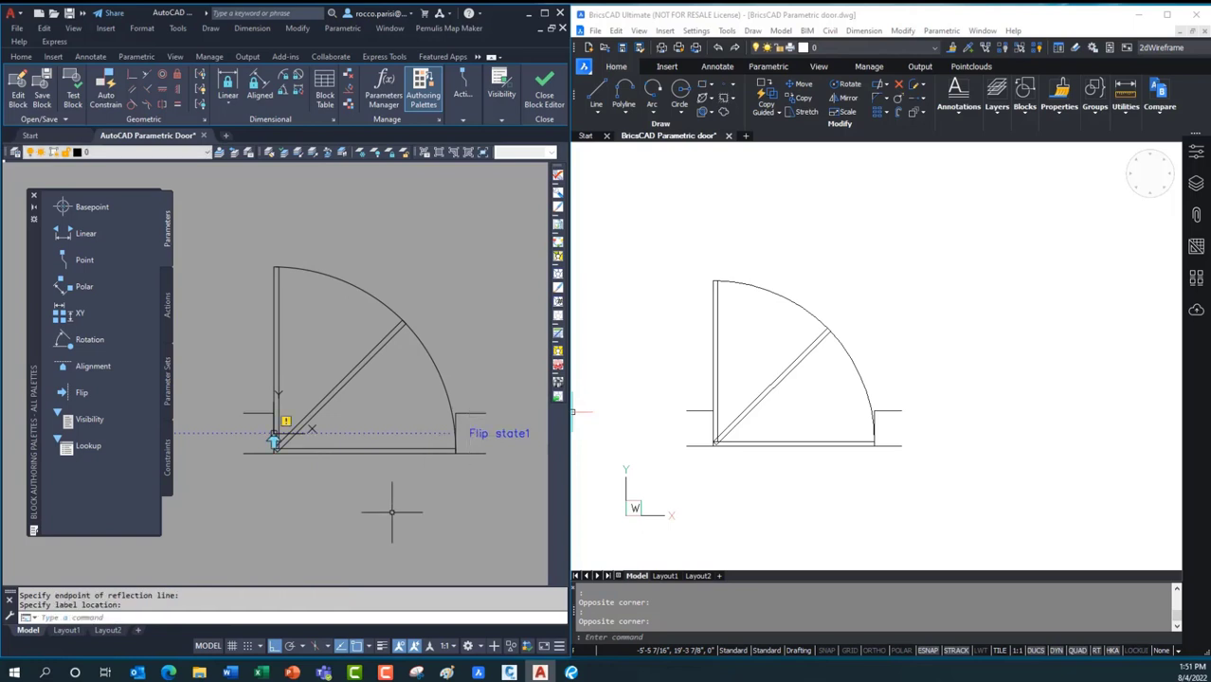
Add a second flip parameter with a vertical reflection line from the closed door panel's midpoint, placing its label inside the door swing
click(86, 392)
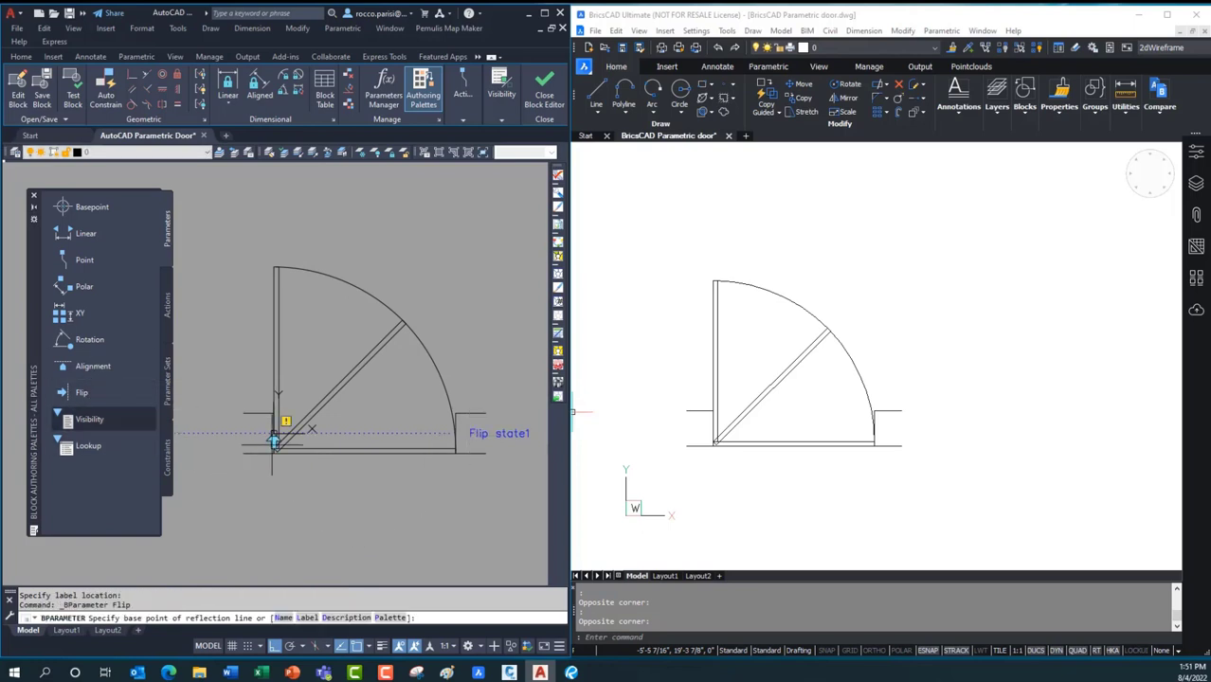
click(365, 448)
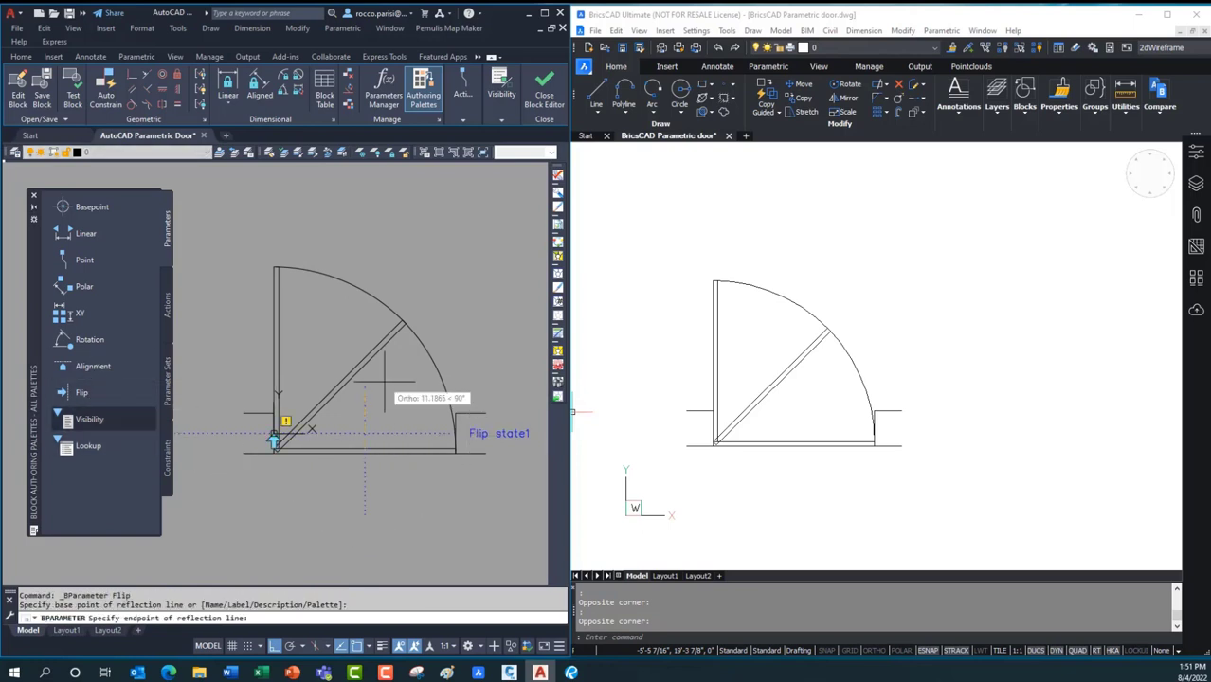
click(368, 387)
click(377, 383)
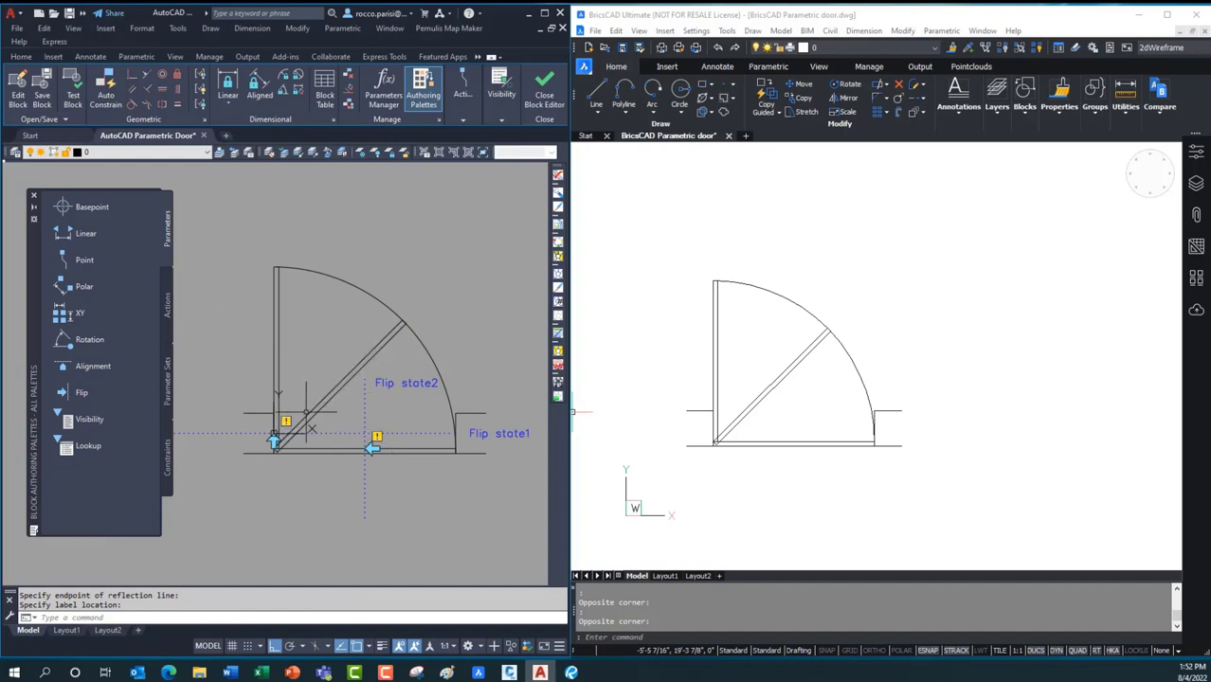
Assign a Flip action to the vertical flip parameter, including the door panels and swing arc but not the wall lines
click(170, 316)
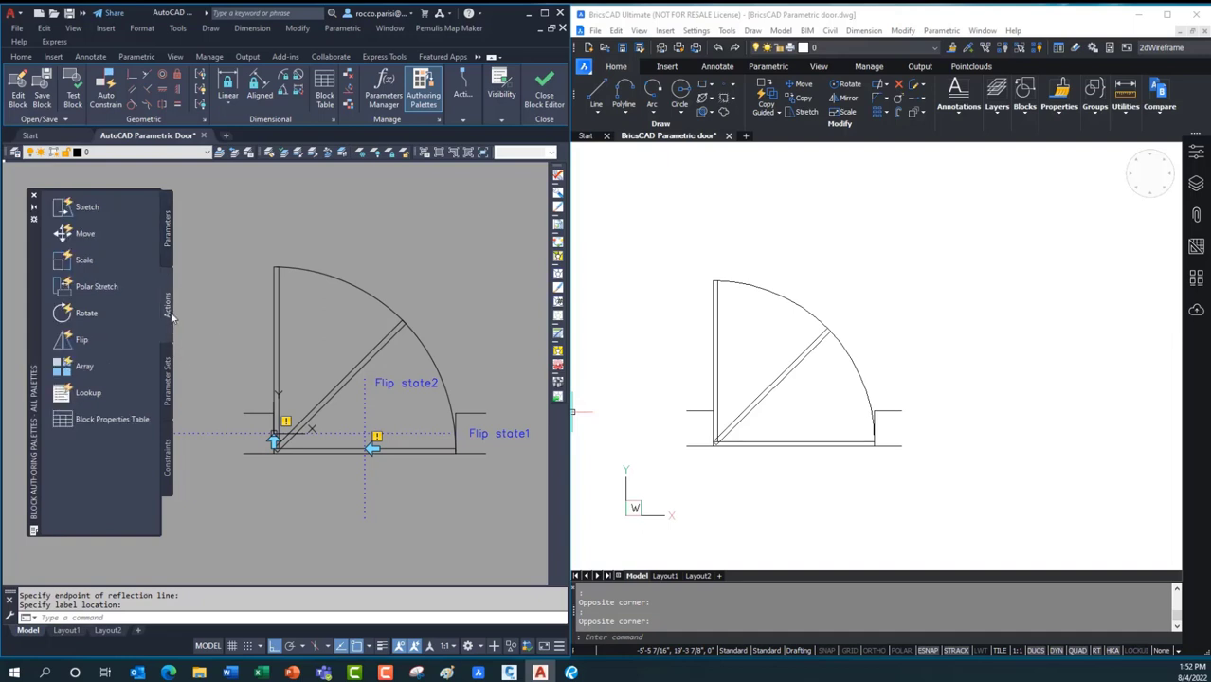
click(85, 340)
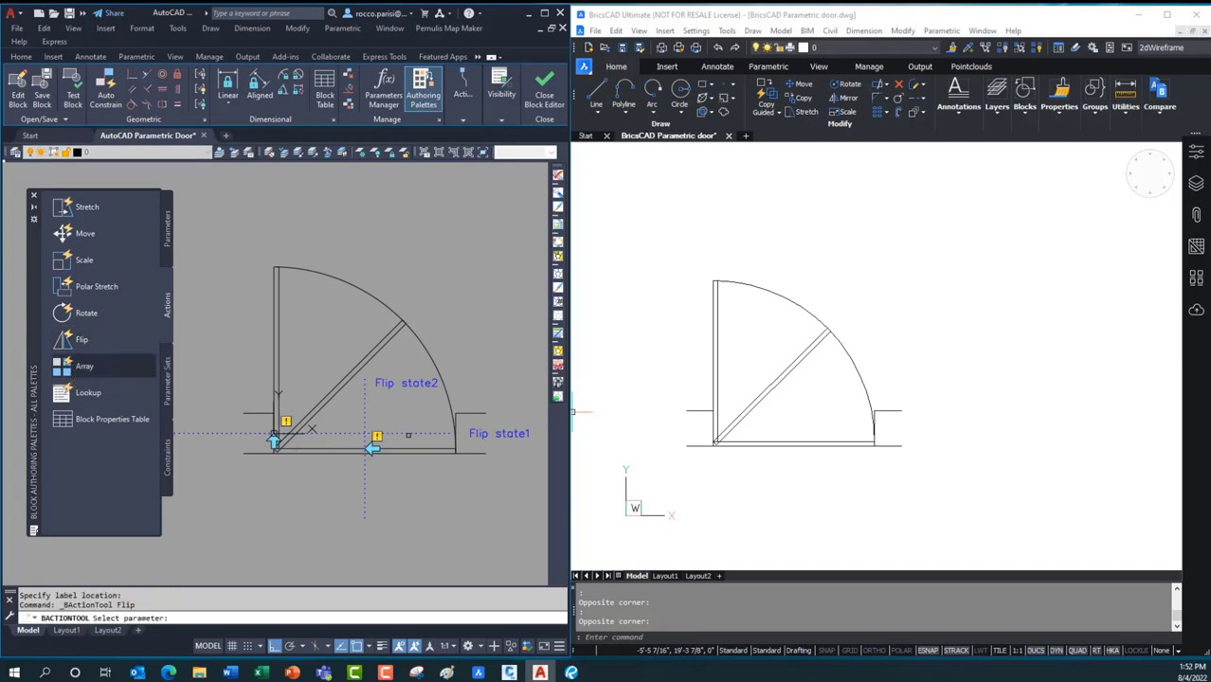
click(366, 441)
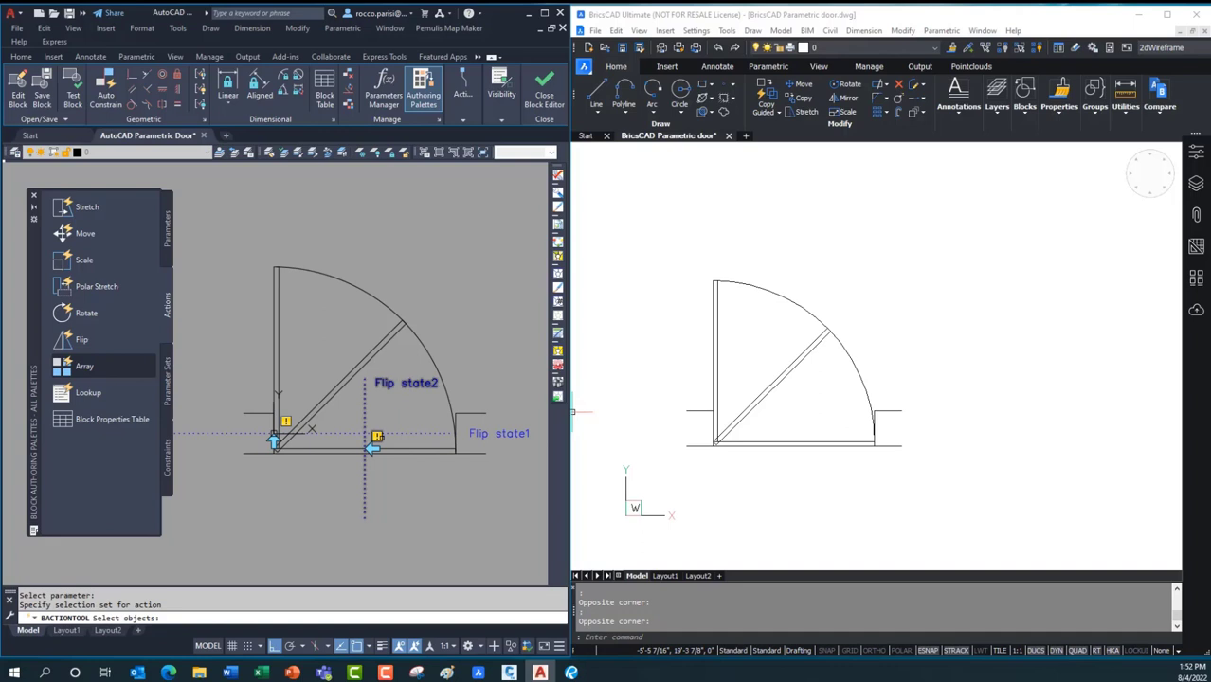
click(425, 268)
click(273, 355)
click(442, 449)
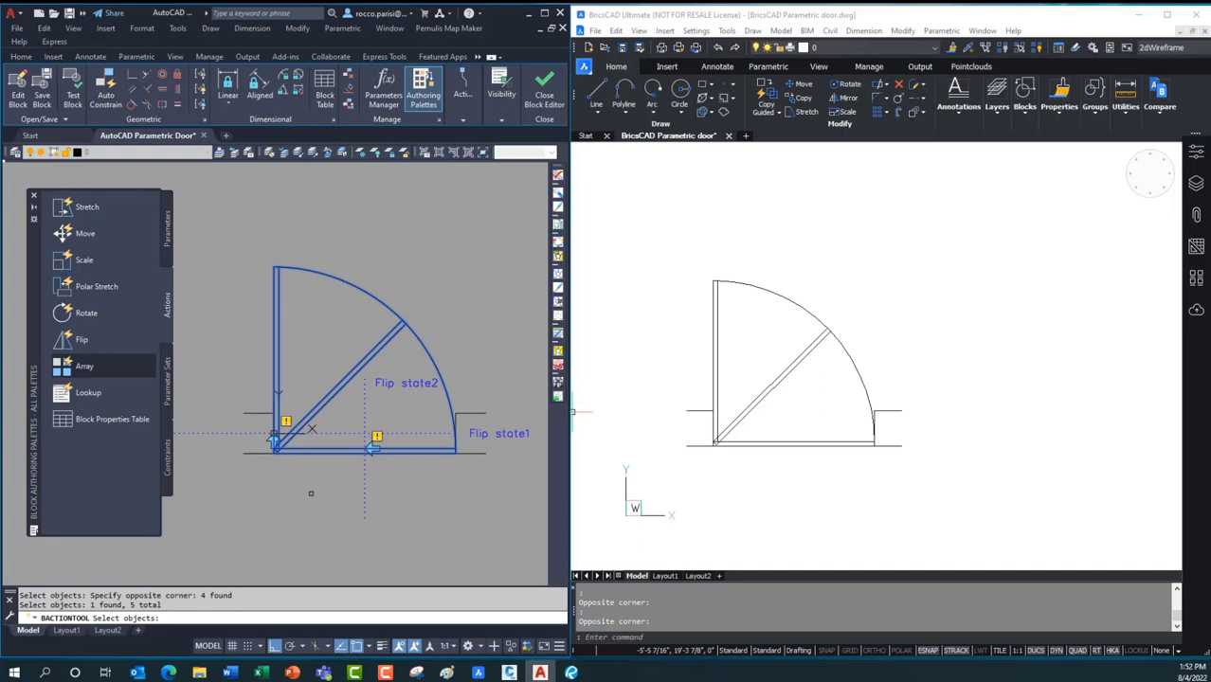
key(Return)
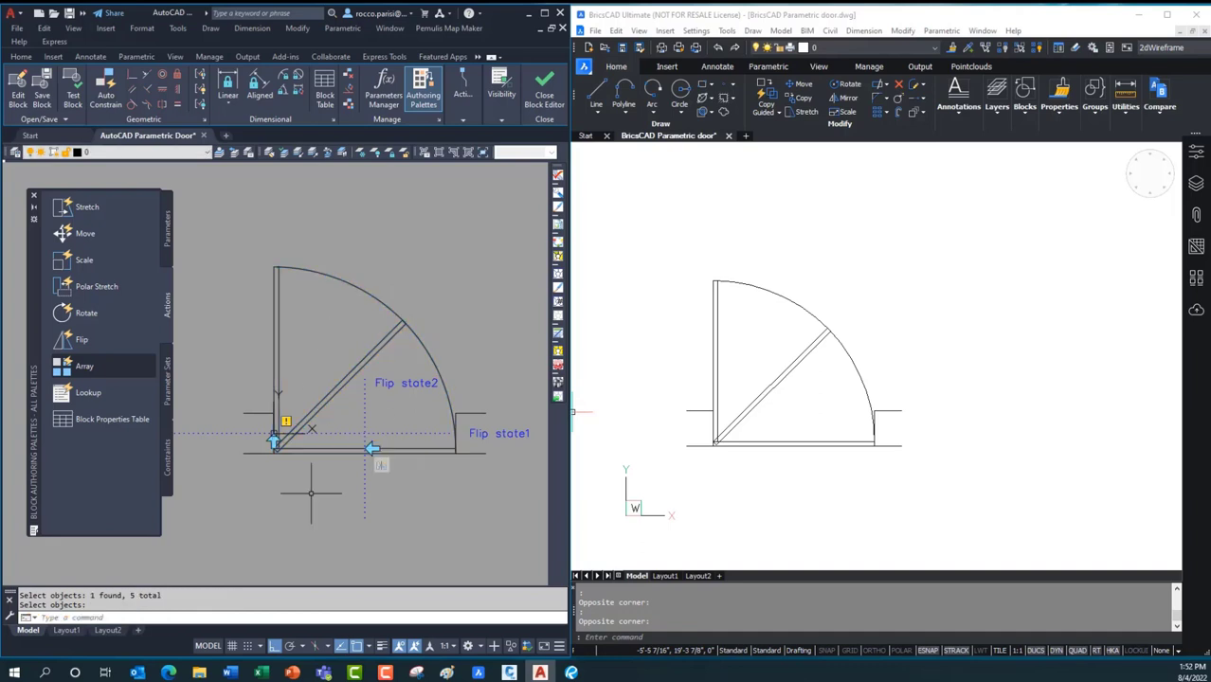
Assign a Flip action to the horizontal flip parameter, including the same door panels and swing arc
click(87, 340)
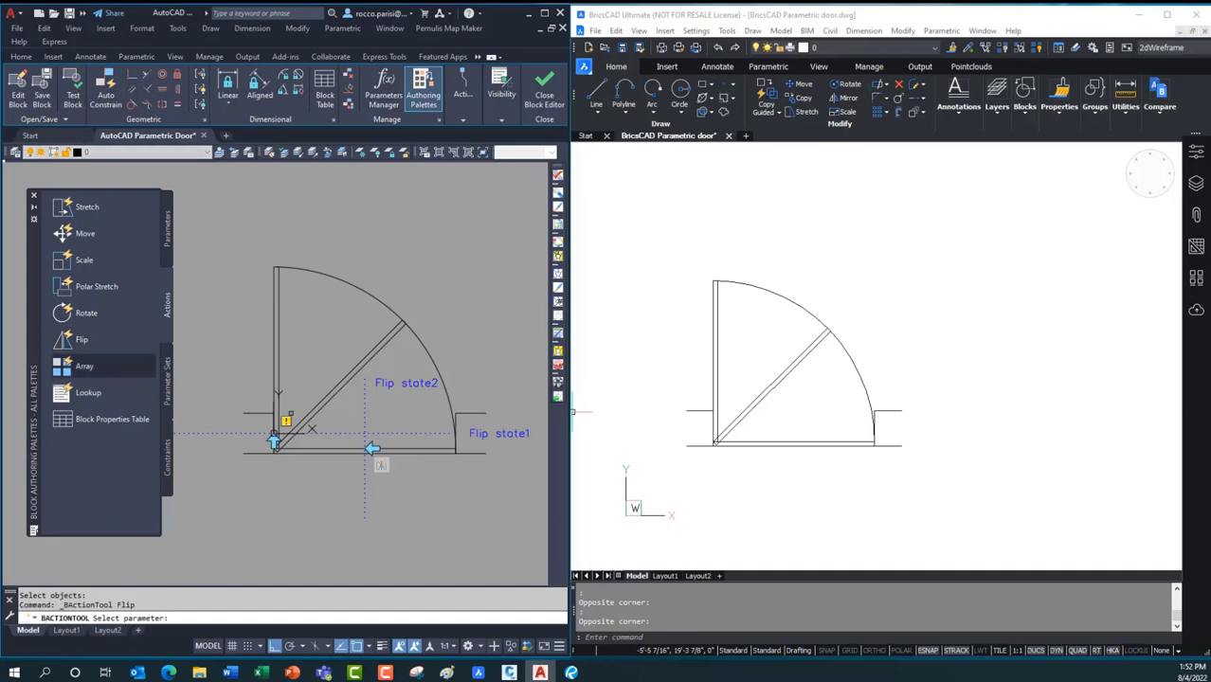
click(407, 433)
click(467, 269)
click(366, 348)
click(335, 453)
click(323, 226)
click(262, 313)
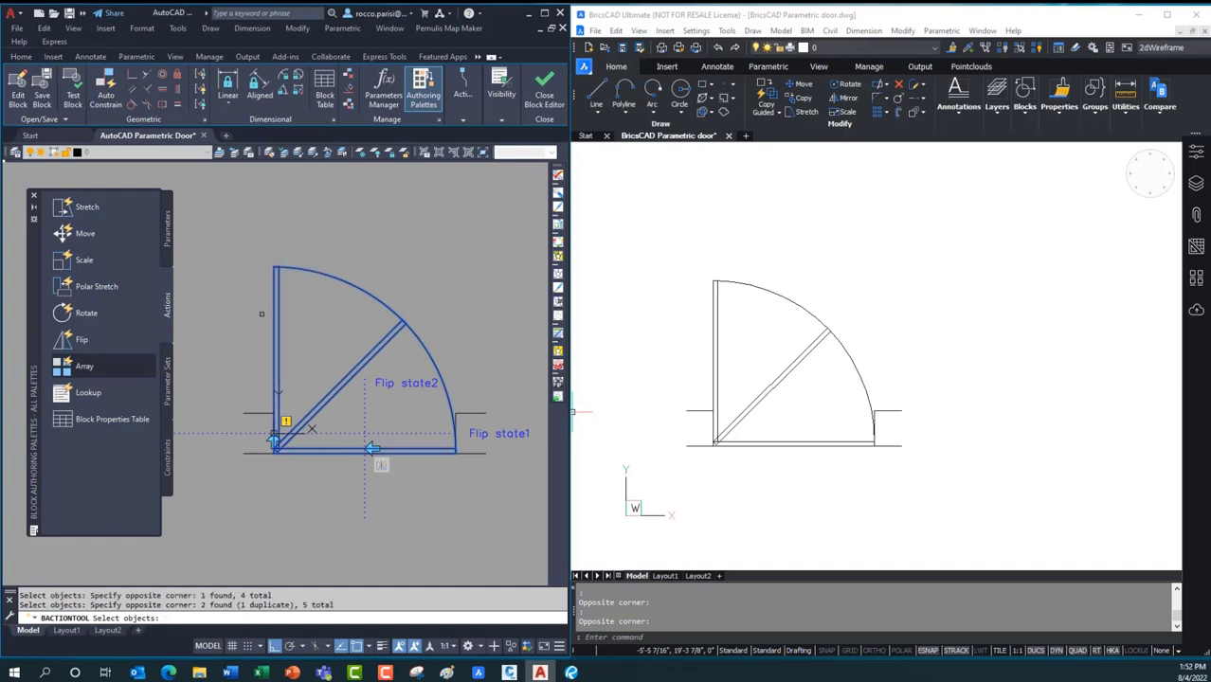
key(Return)
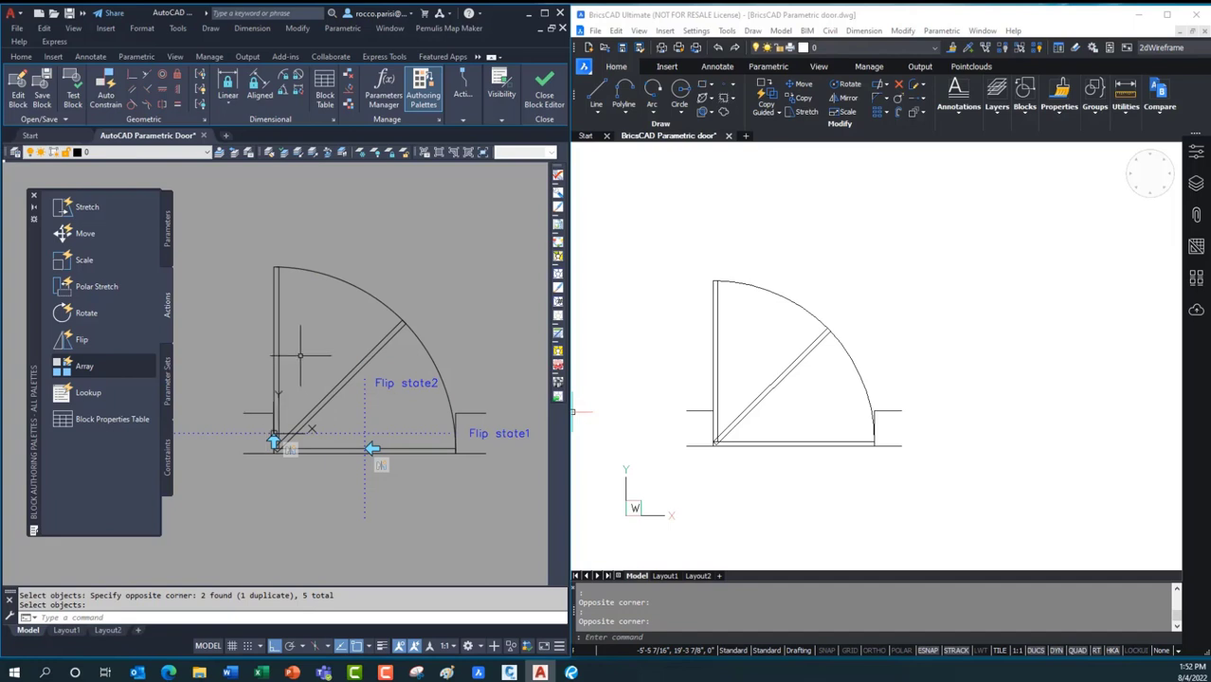
Save the door block definition and close the Block Editor
click(42, 90)
click(542, 100)
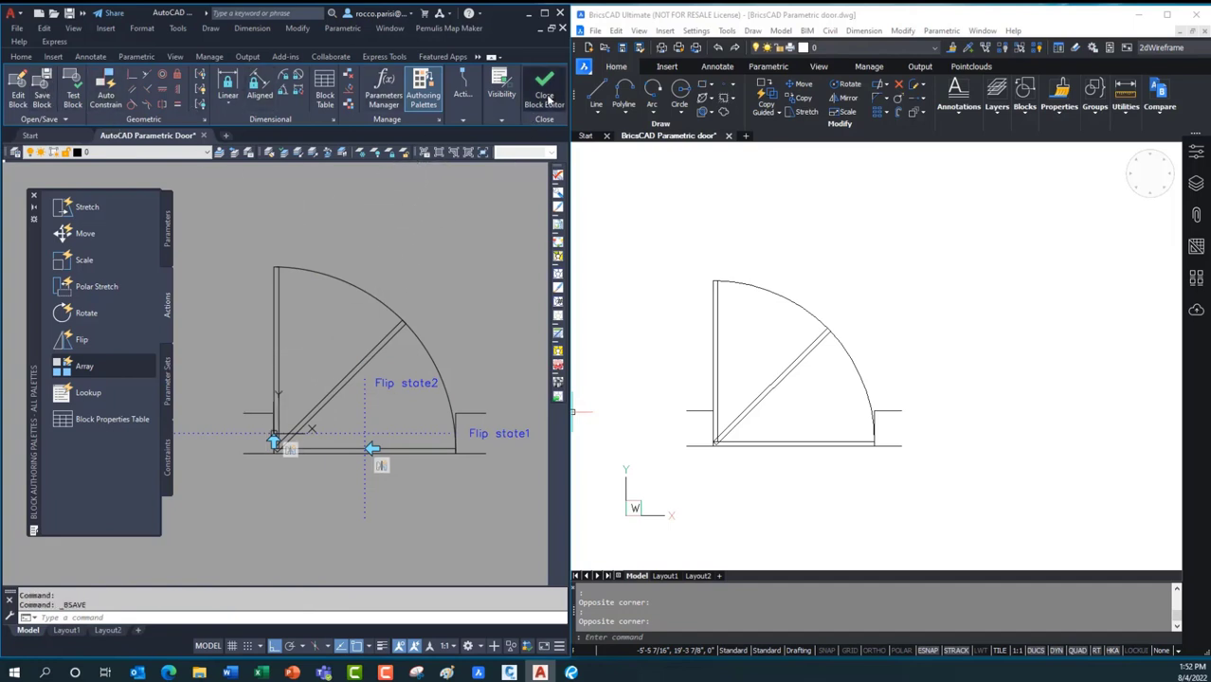
click(350, 381)
key(Escape)
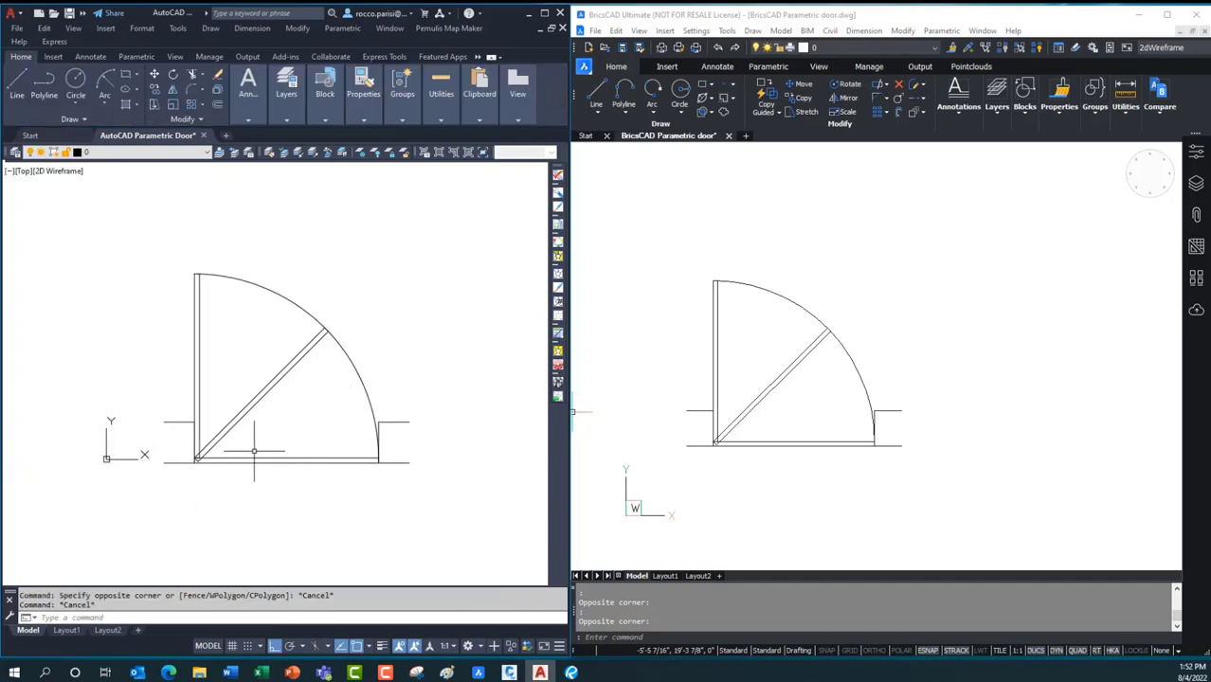
Test both flip grips on the door block, flipping it each way and back, and clear the selection
click(256, 396)
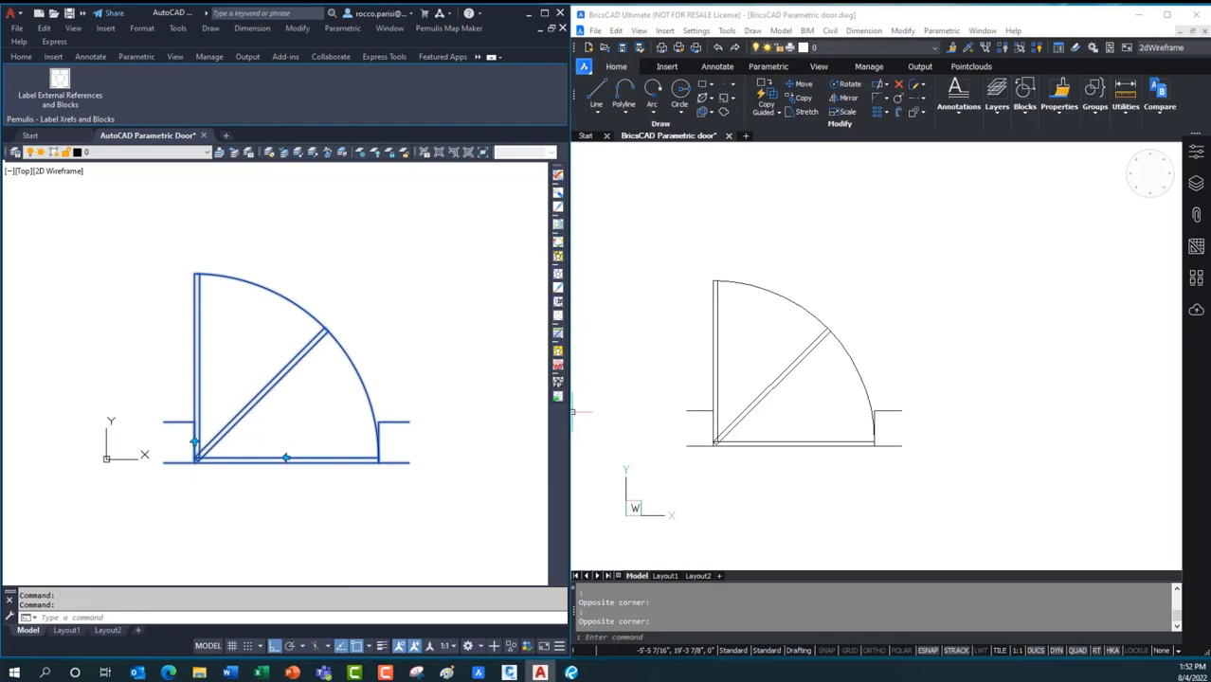
click(287, 459)
click(286, 459)
click(194, 443)
click(194, 444)
key(Escape)
key(Escape)
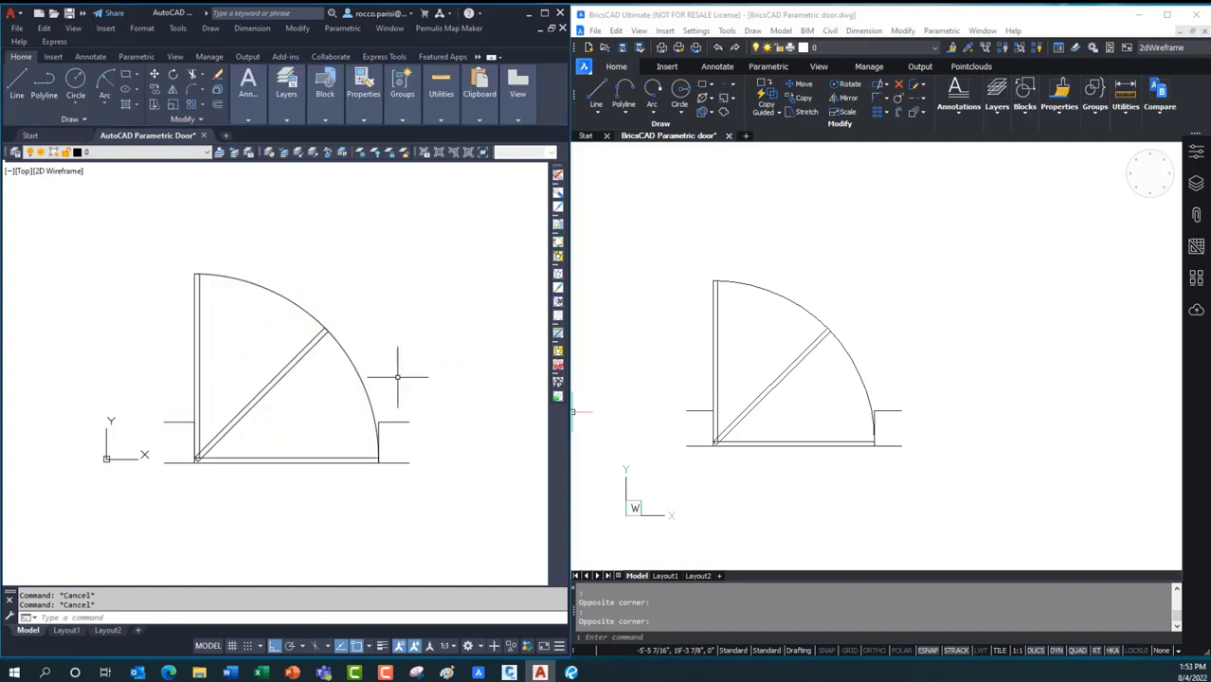
Switch to BricsCAD, open the Param_Door block for editing, and widen the application window
click(688, 303)
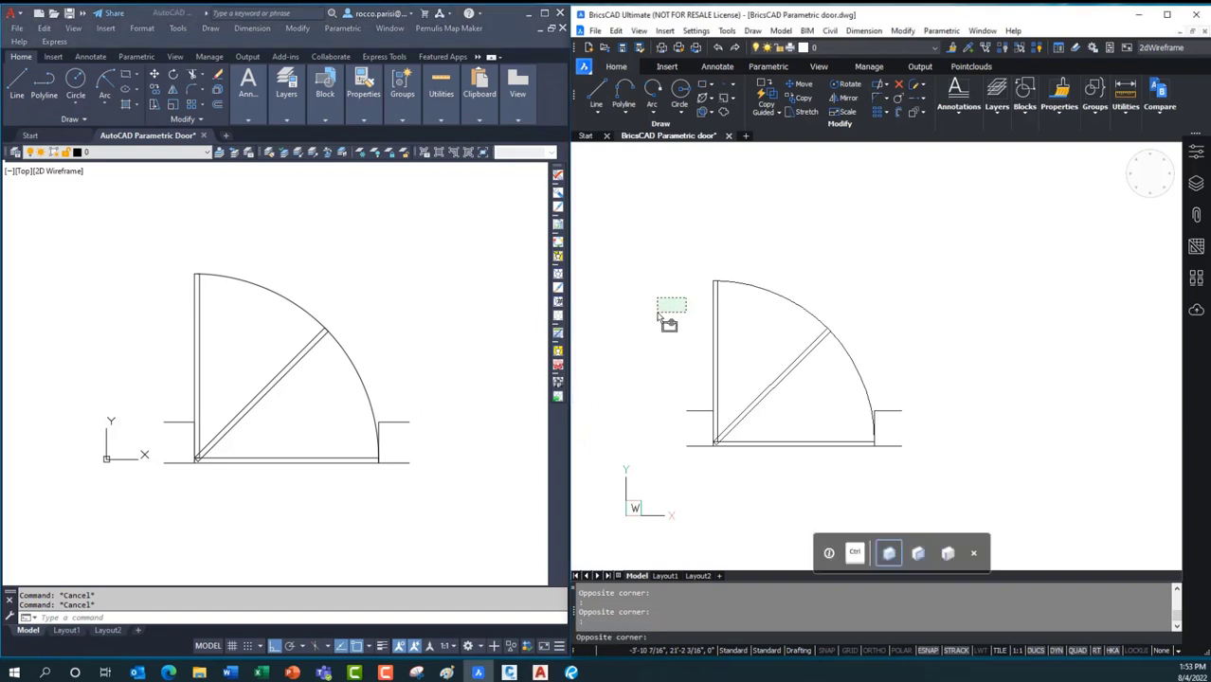
double_click(801, 360)
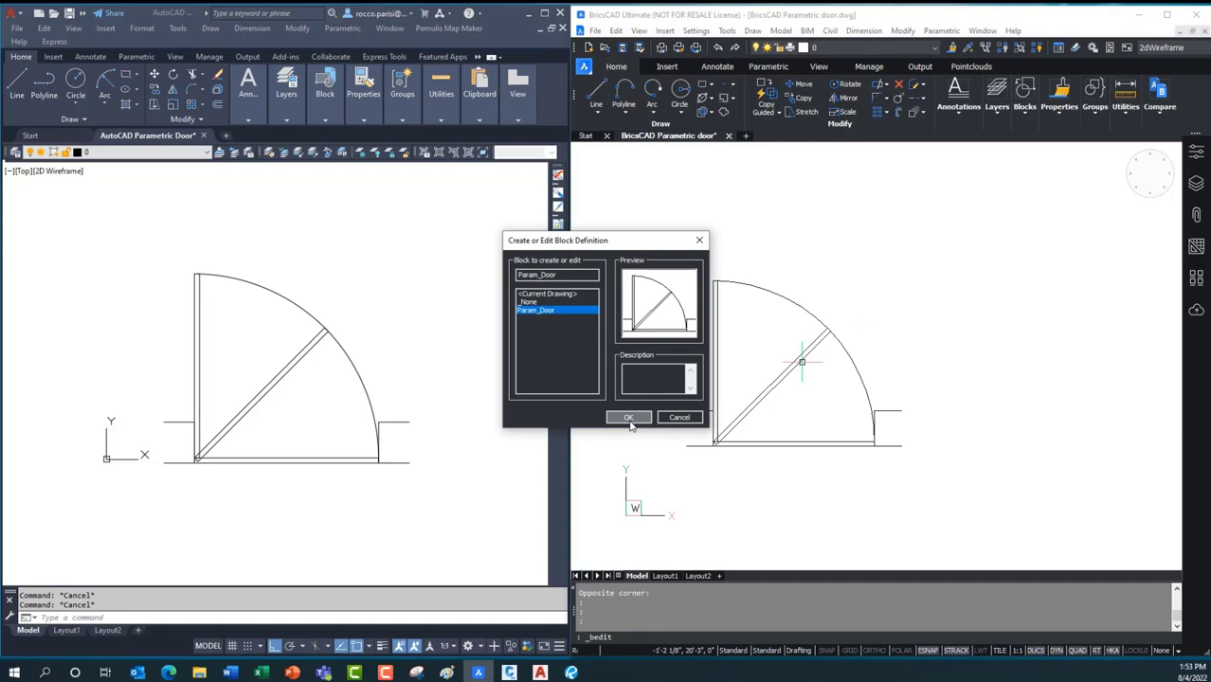
click(628, 417)
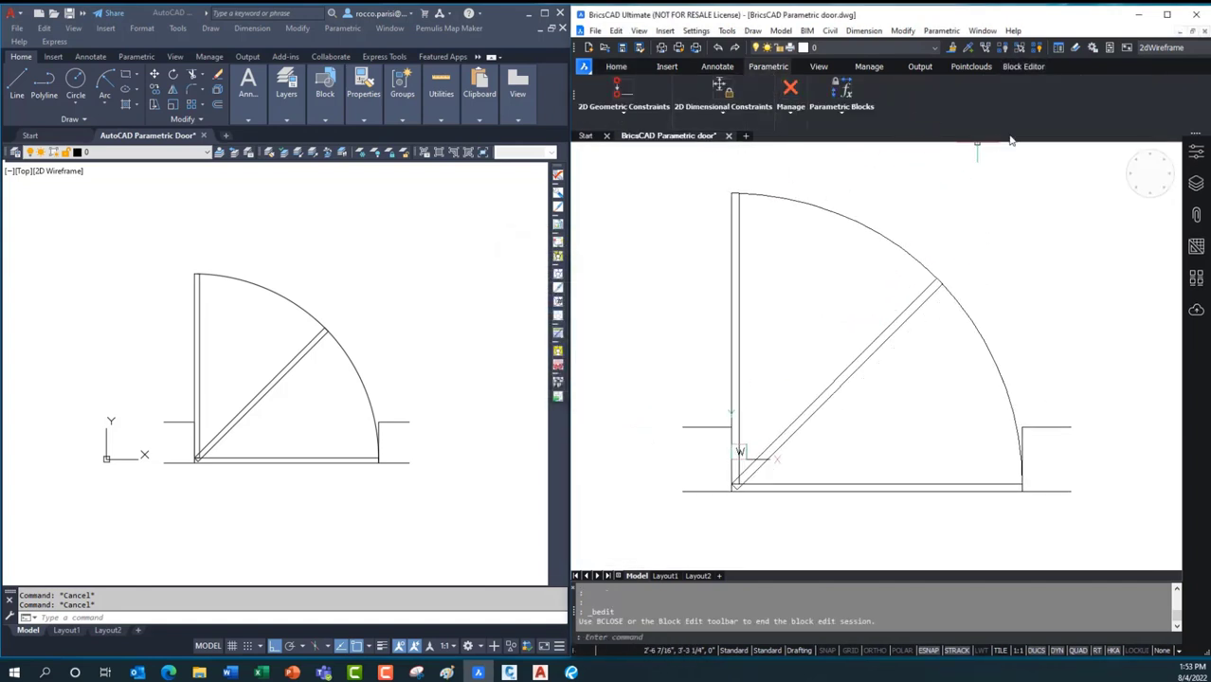
drag(571, 261, 447, 263)
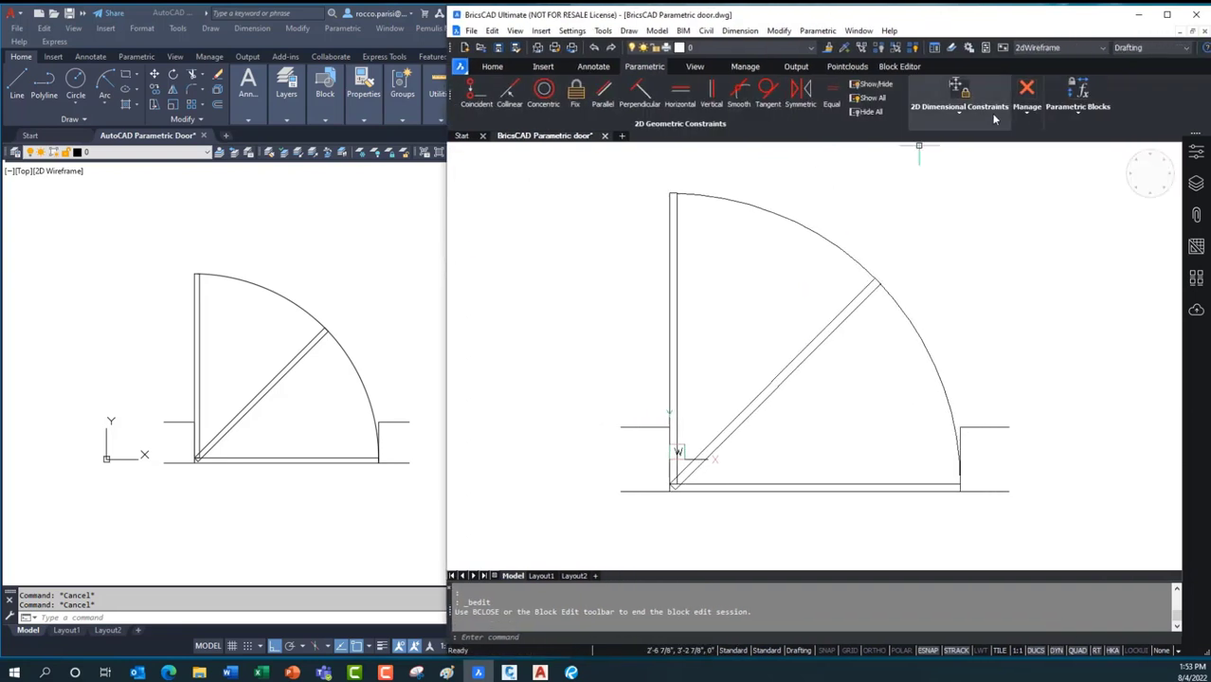
Add a horizontal flip line across the door opening from the block origin past the opposite jamb, and name it Horiz
click(1079, 115)
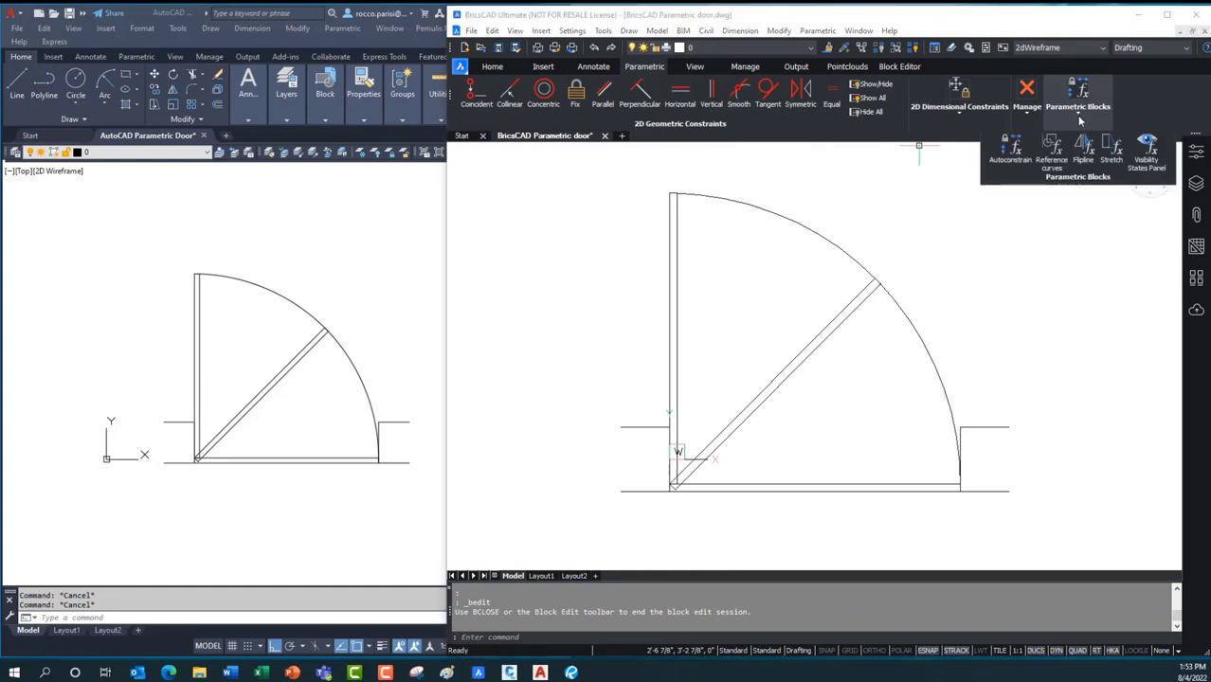
click(1086, 166)
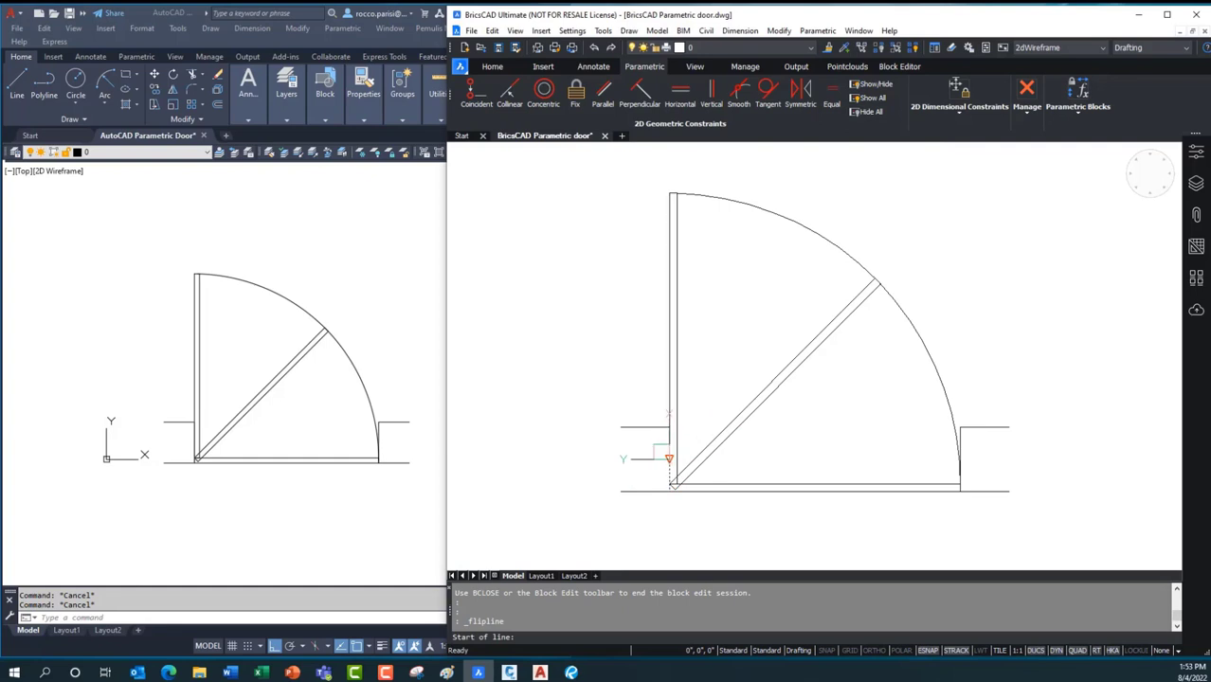
click(669, 459)
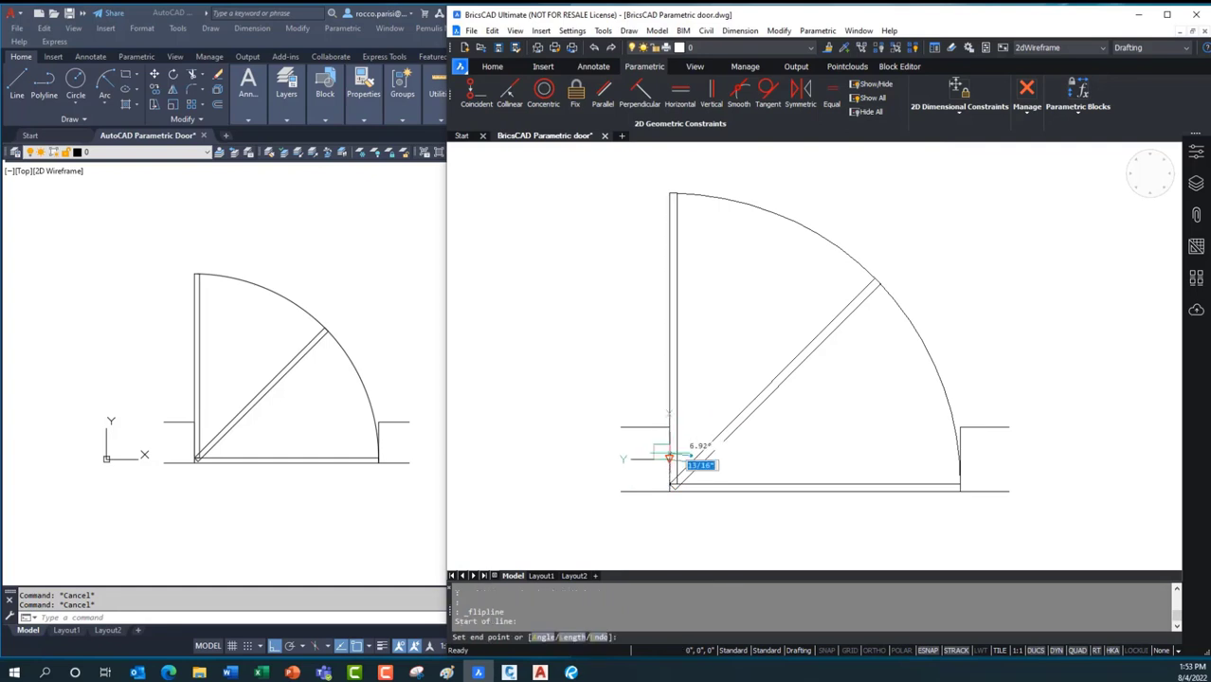
click(963, 462)
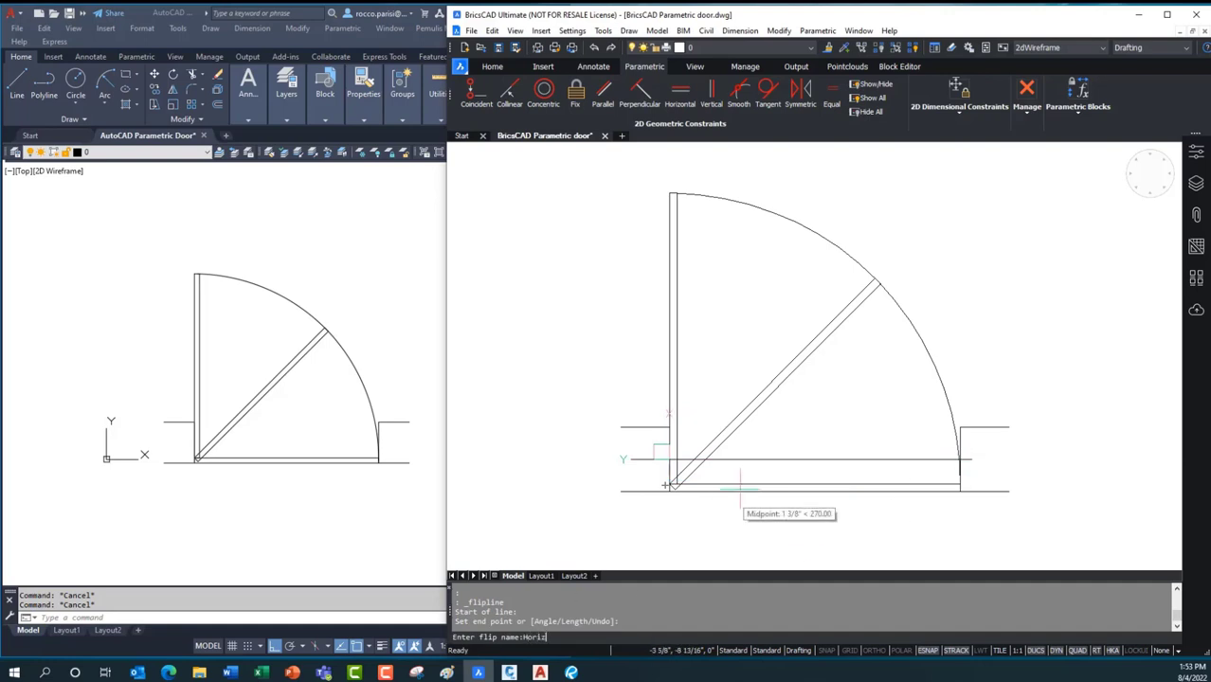
text(Horiz)
key(Return)
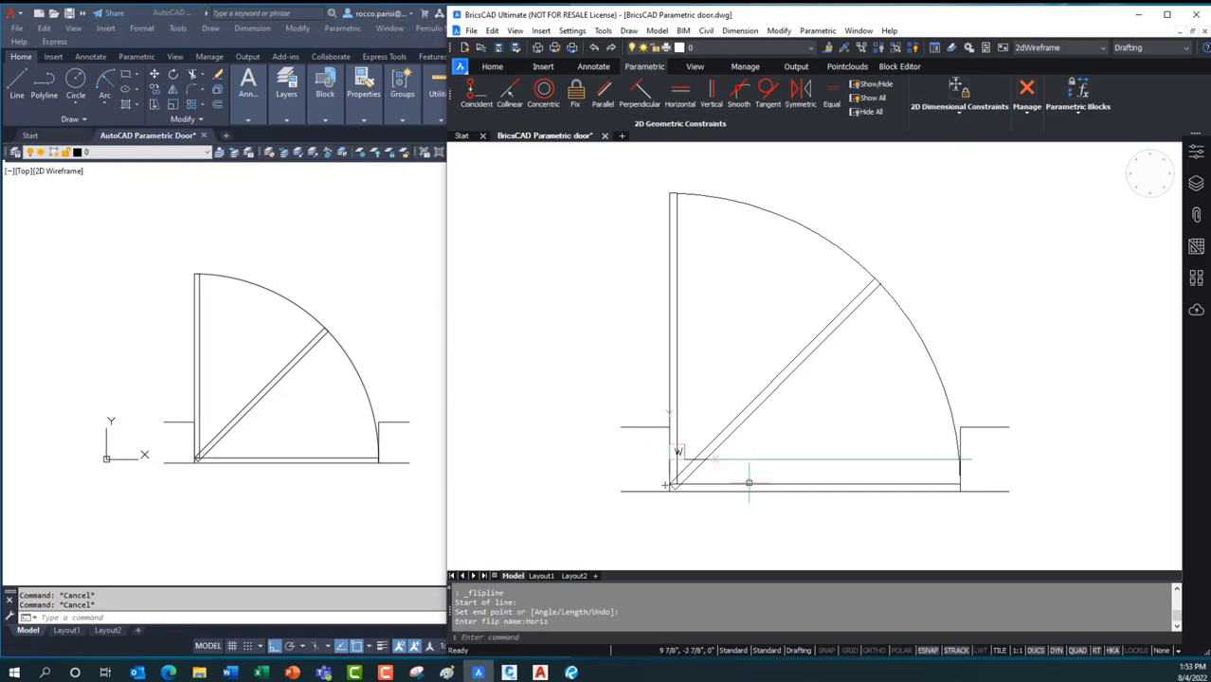
Add a vertical flip line with ortho on, starting at the midpoint of the closed door panel, and name it Vert
click(1071, 104)
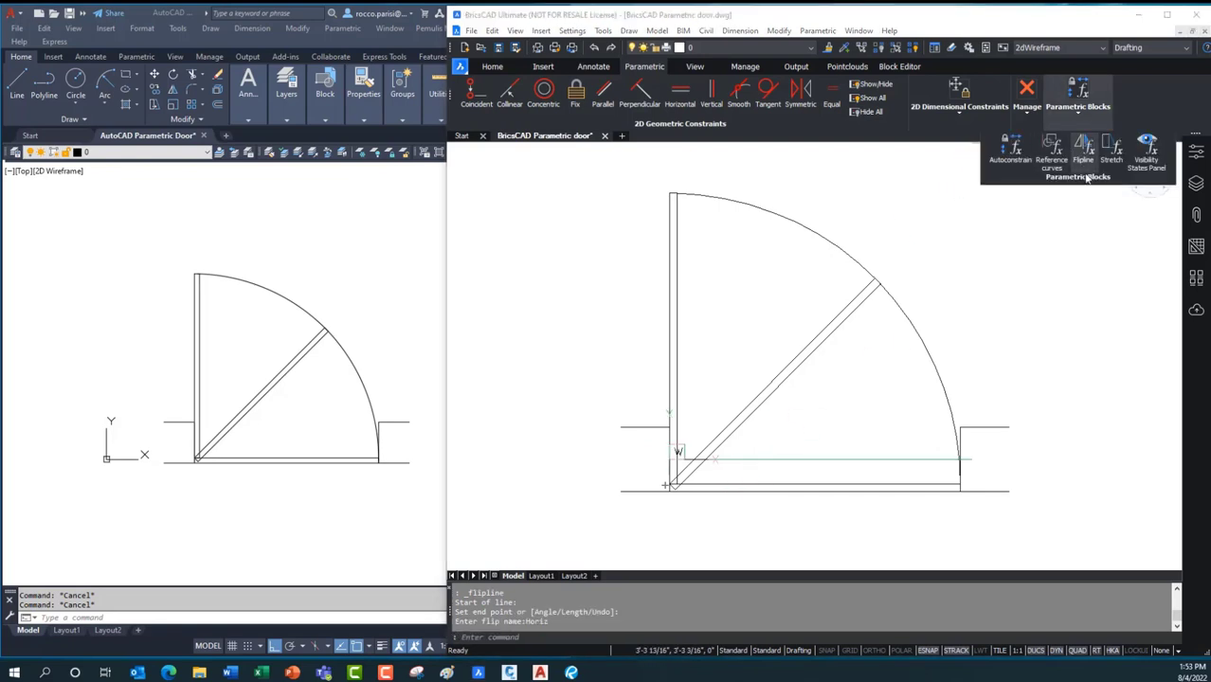
click(1084, 149)
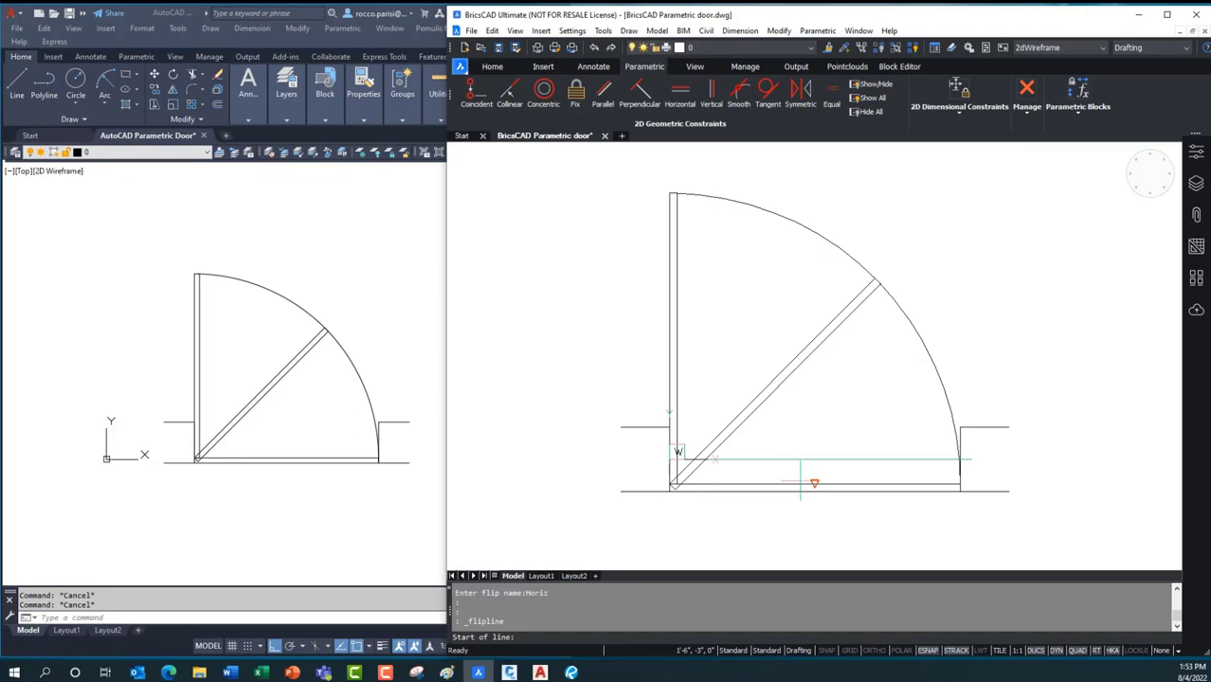
click(815, 484)
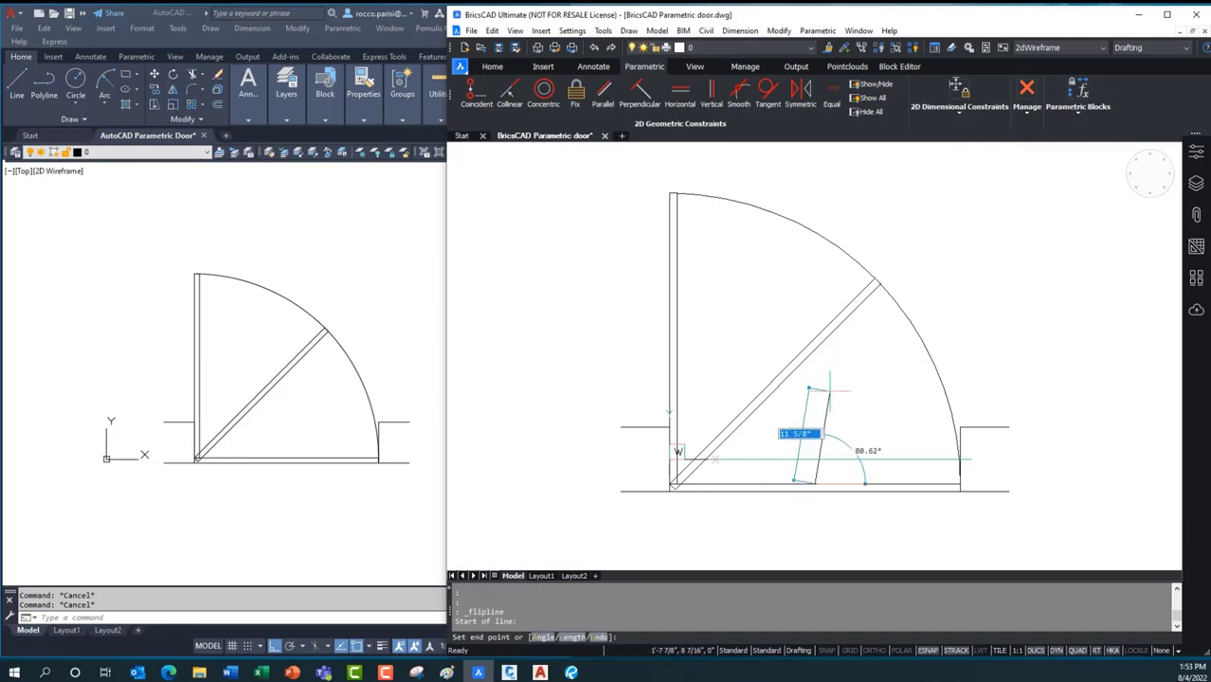
key(F8)
click(858, 346)
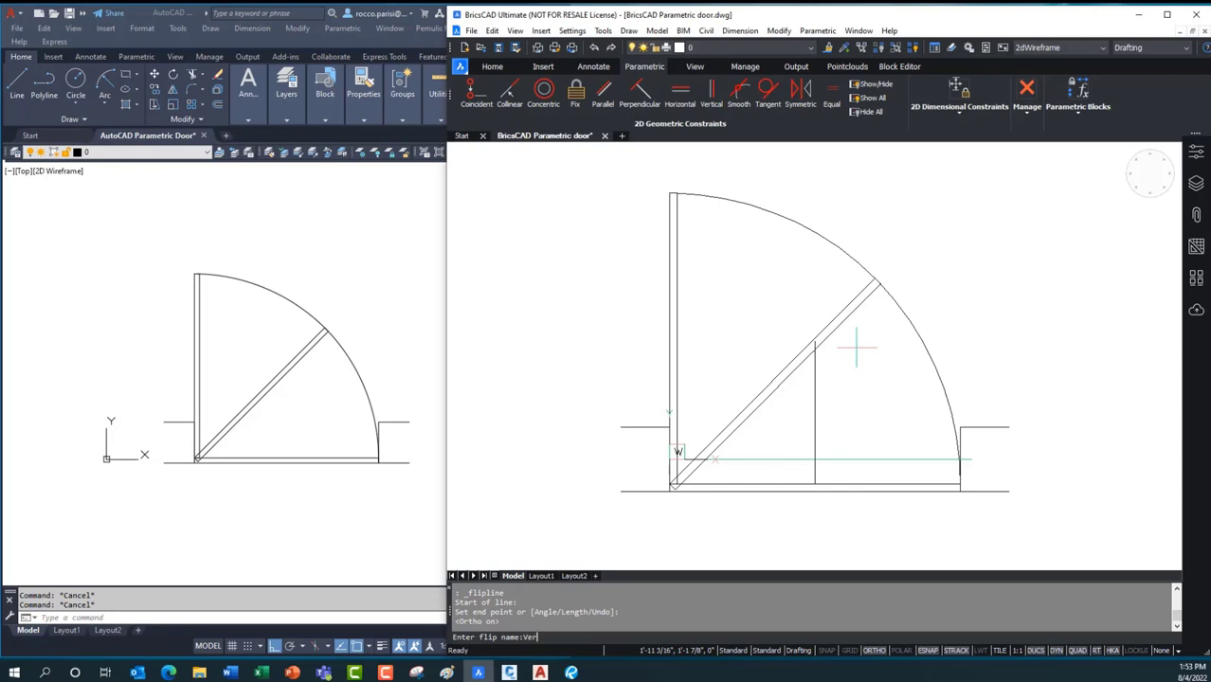
key(Return)
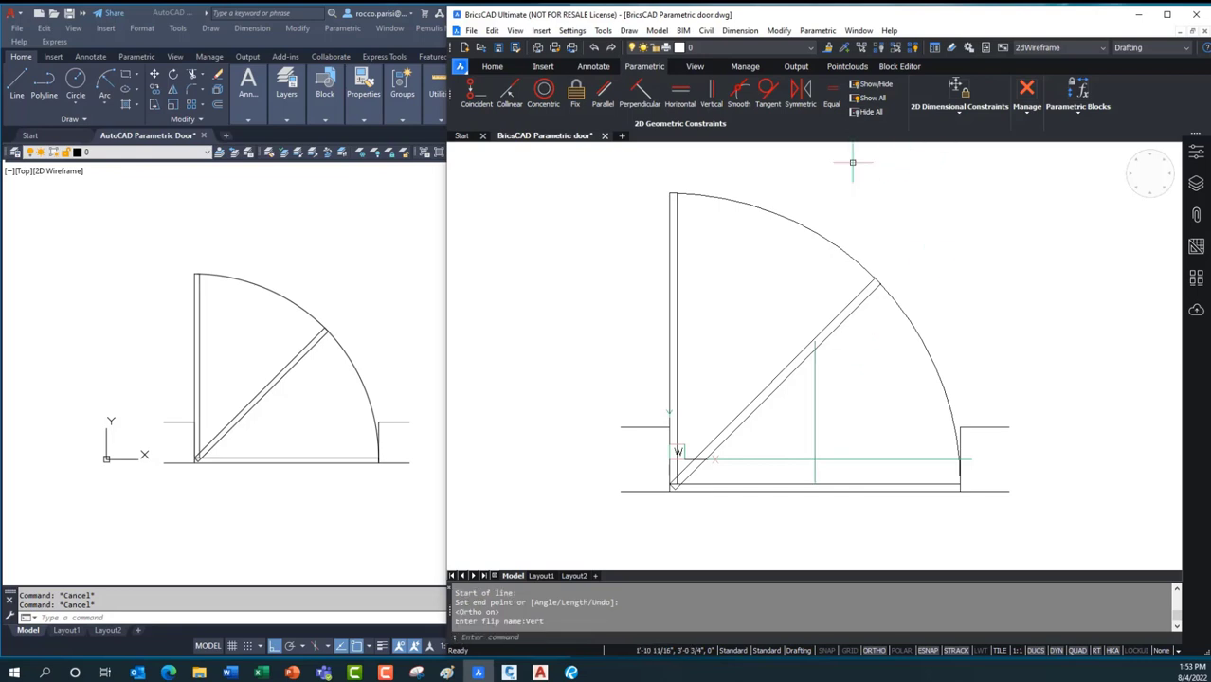
Save the changes to the door block and close the block editing session
click(899, 67)
click(514, 99)
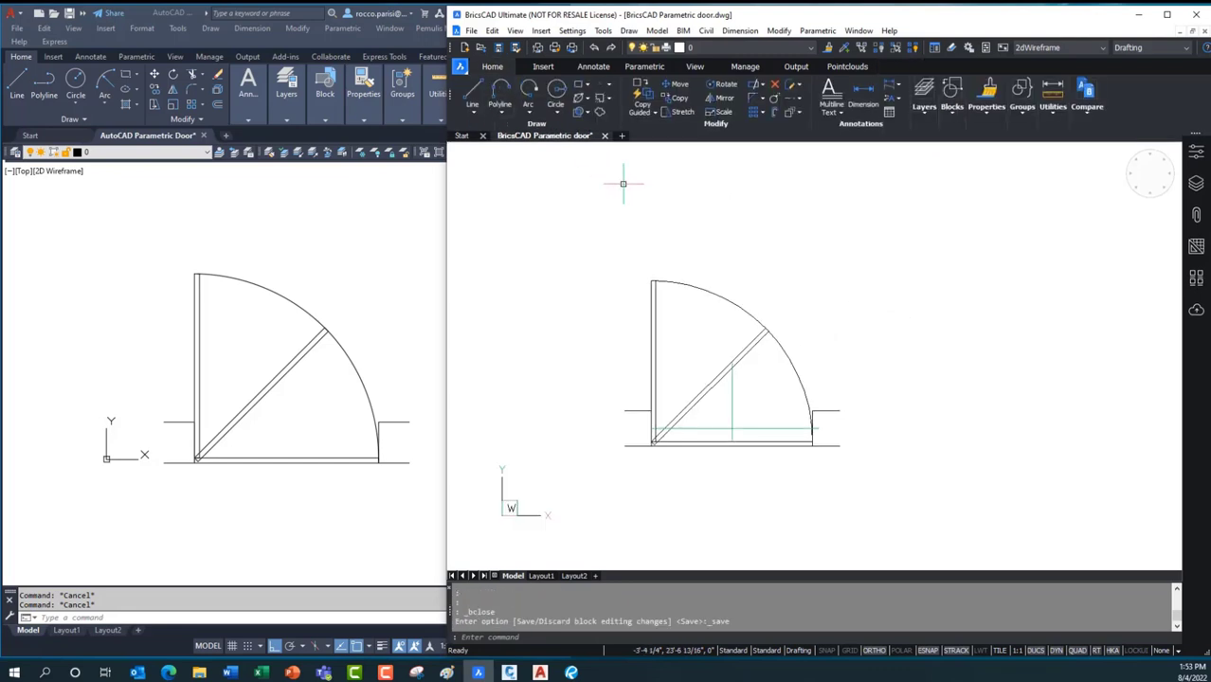
key(Escape)
key(Escape)
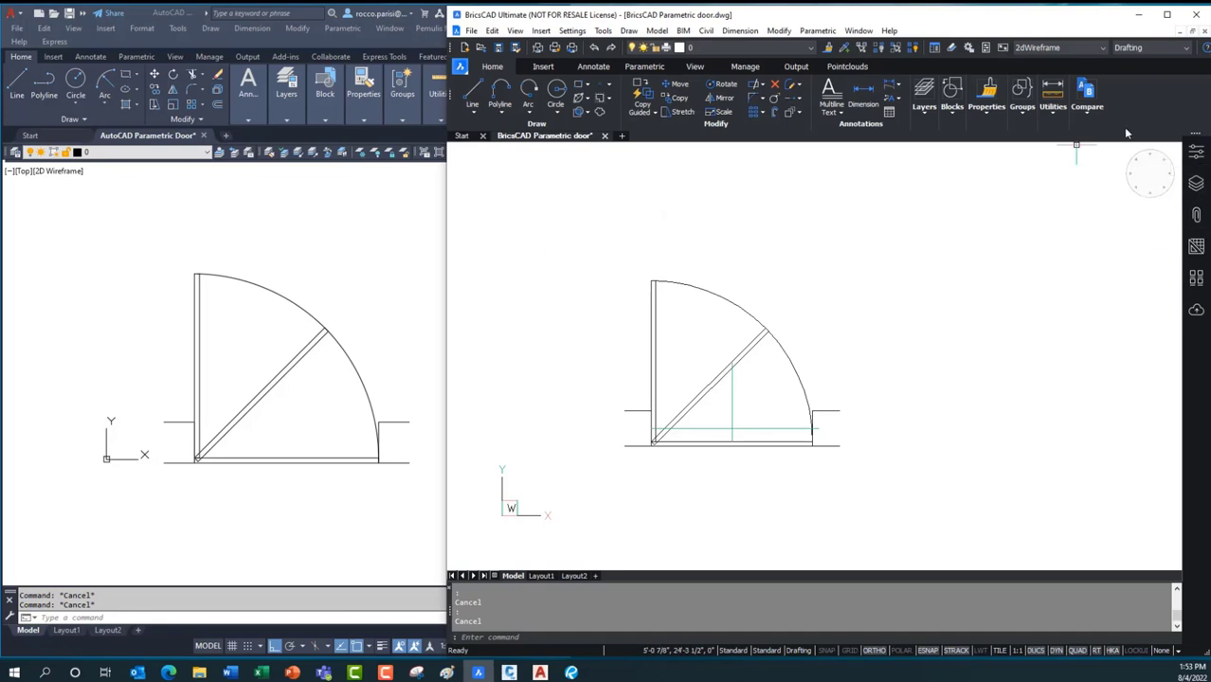
Display the properties of the Param_Door block and examine its Horiz and Vert flip parameters
click(1196, 152)
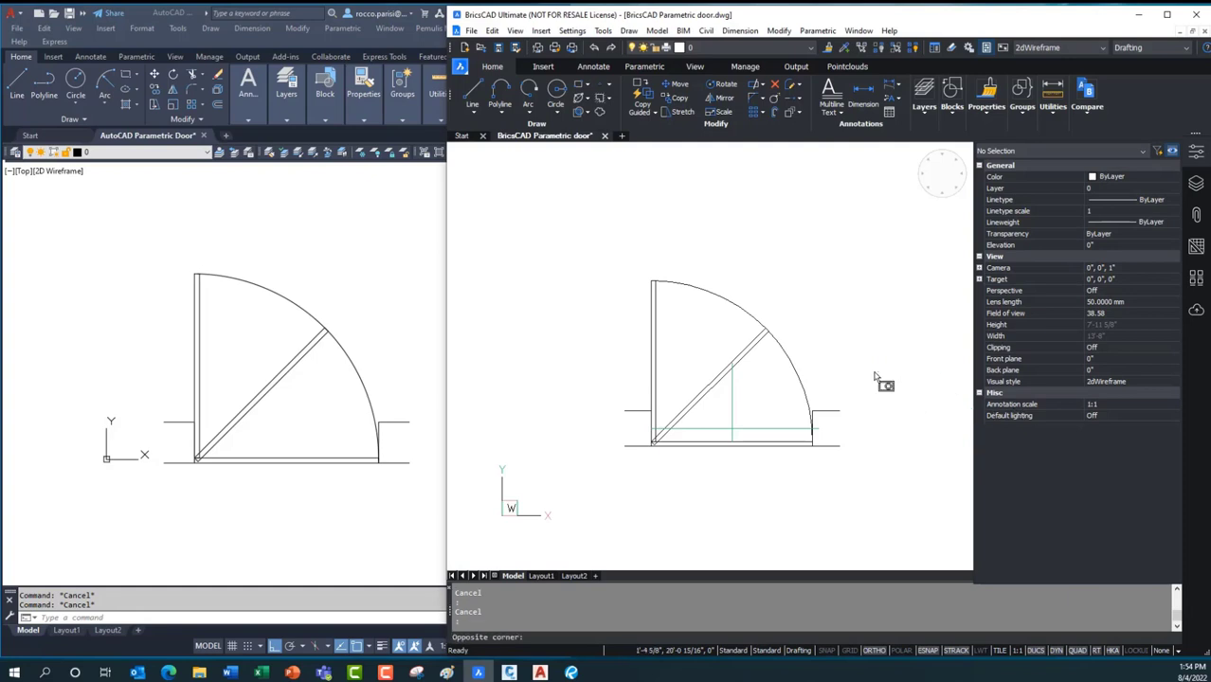
click(808, 396)
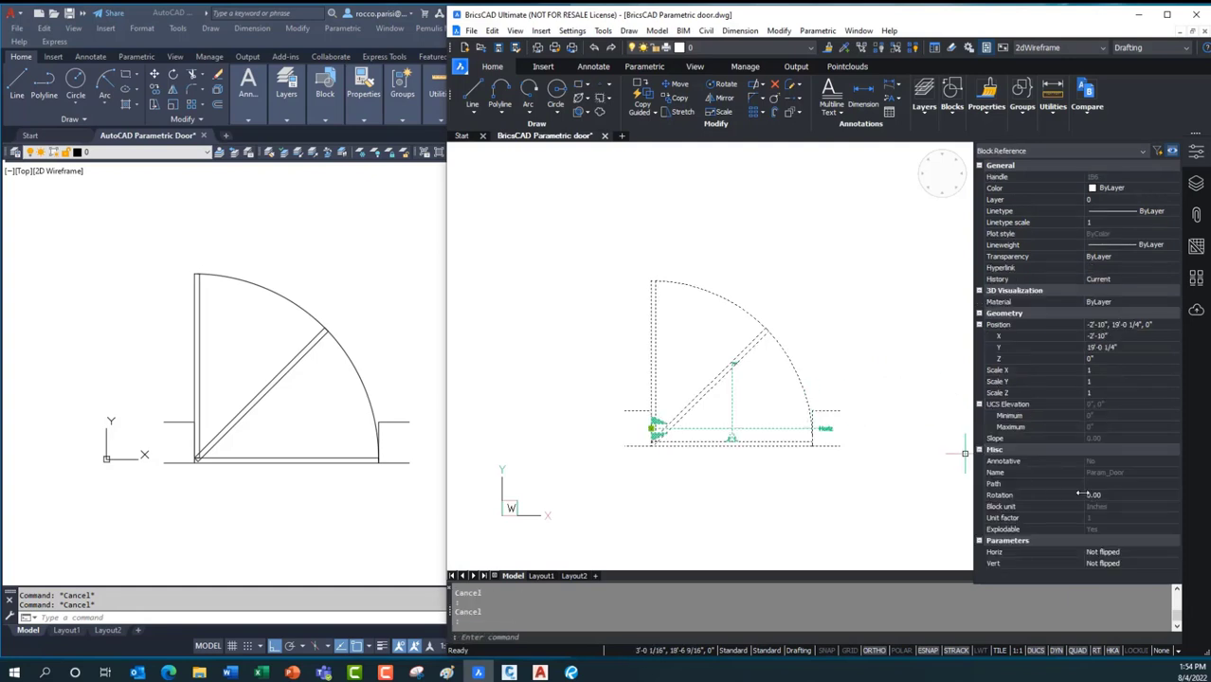
click(1034, 555)
click(1011, 565)
click(1012, 556)
click(1014, 570)
Set both the Horiz and Vert parameters of the door block to Flipped
click(1113, 553)
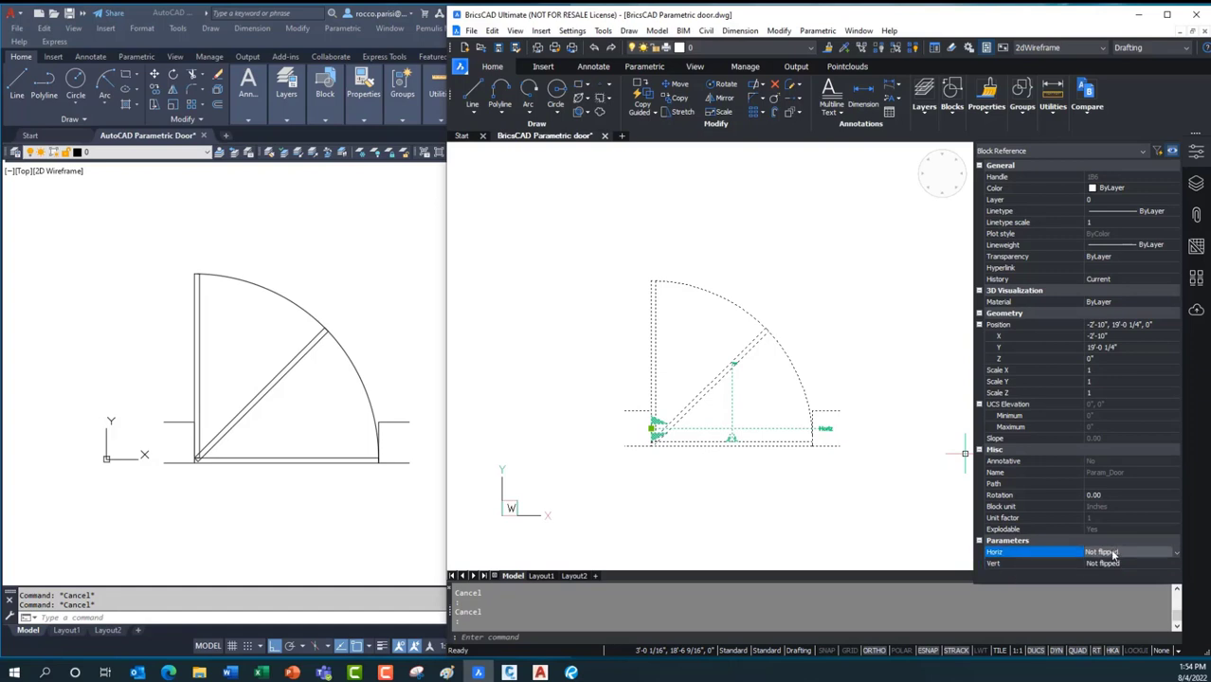
click(1114, 558)
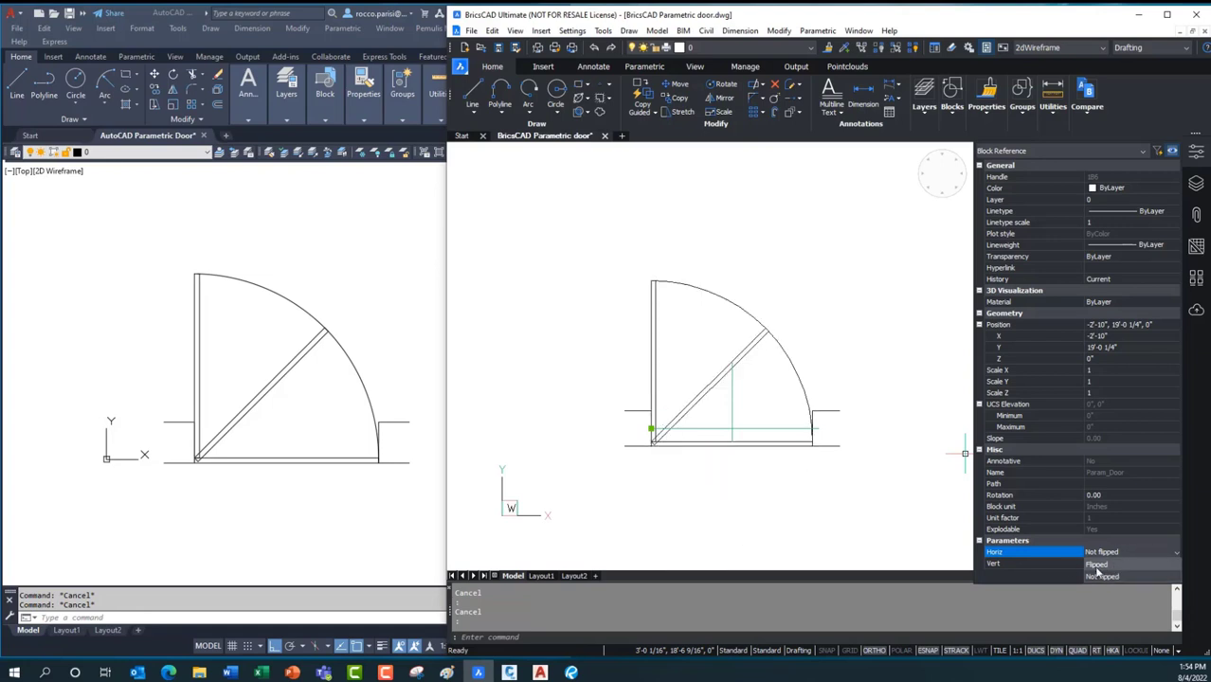
click(1100, 564)
click(1110, 564)
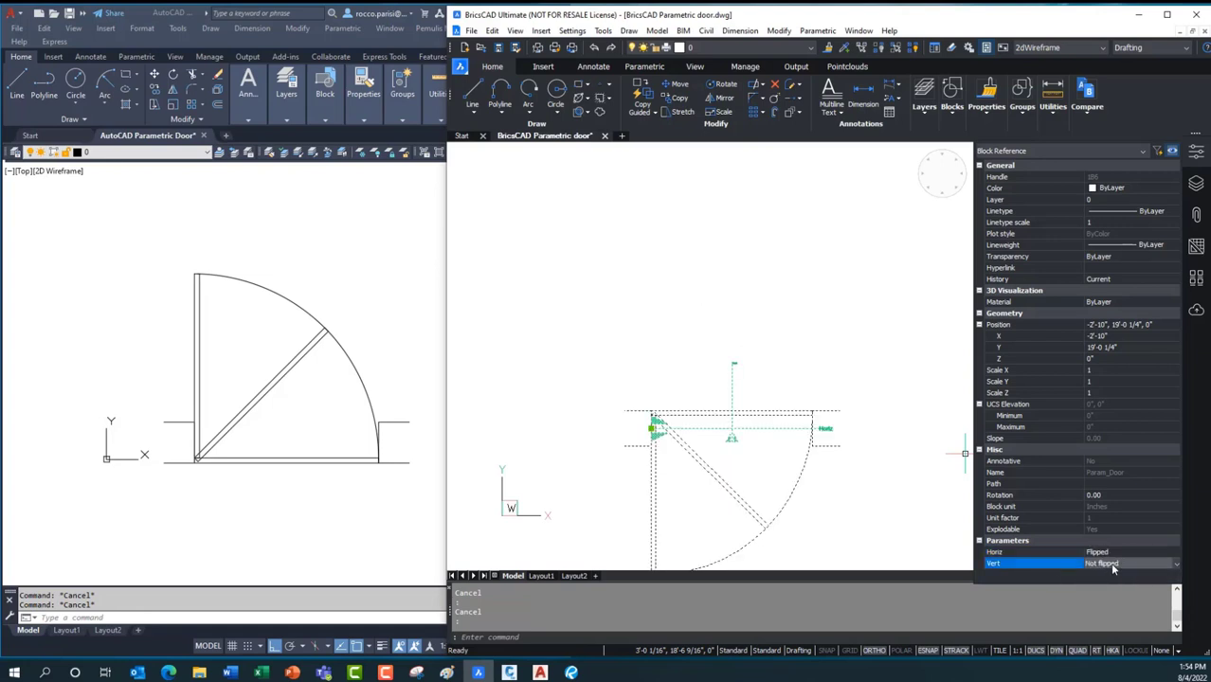
click(1111, 582)
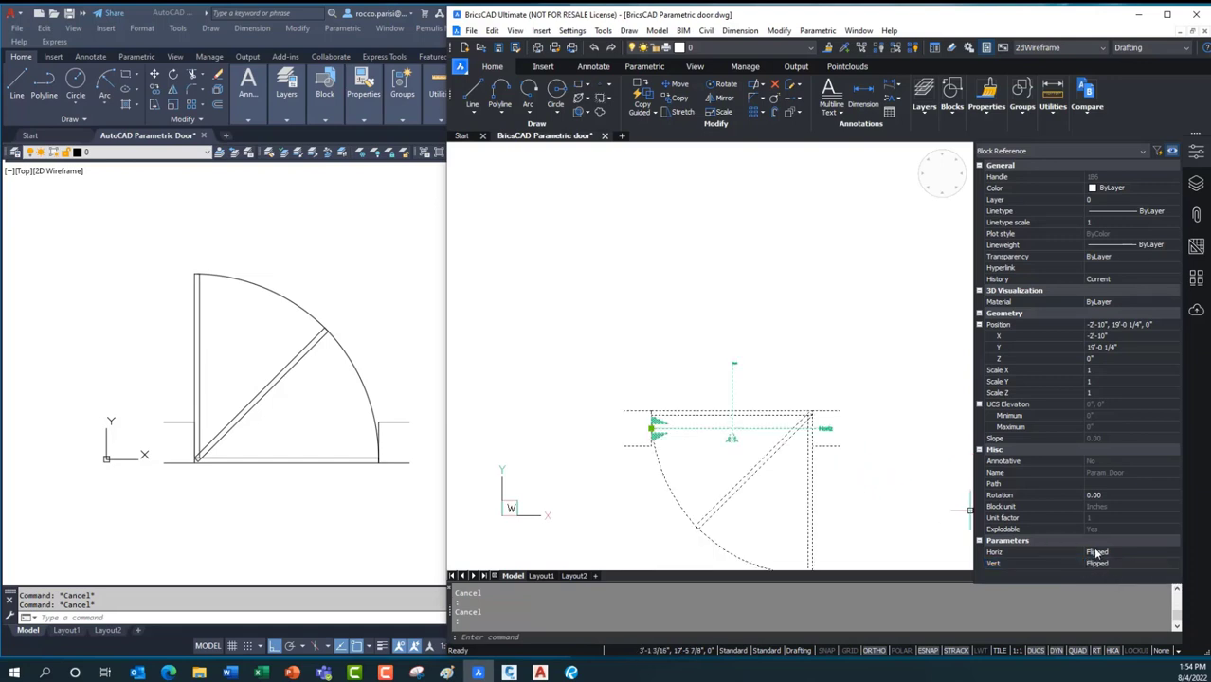
Return the Horiz and Vert parameters of the door block to Not flipped and clear the selection
click(1104, 553)
click(1107, 557)
click(1110, 567)
click(1113, 580)
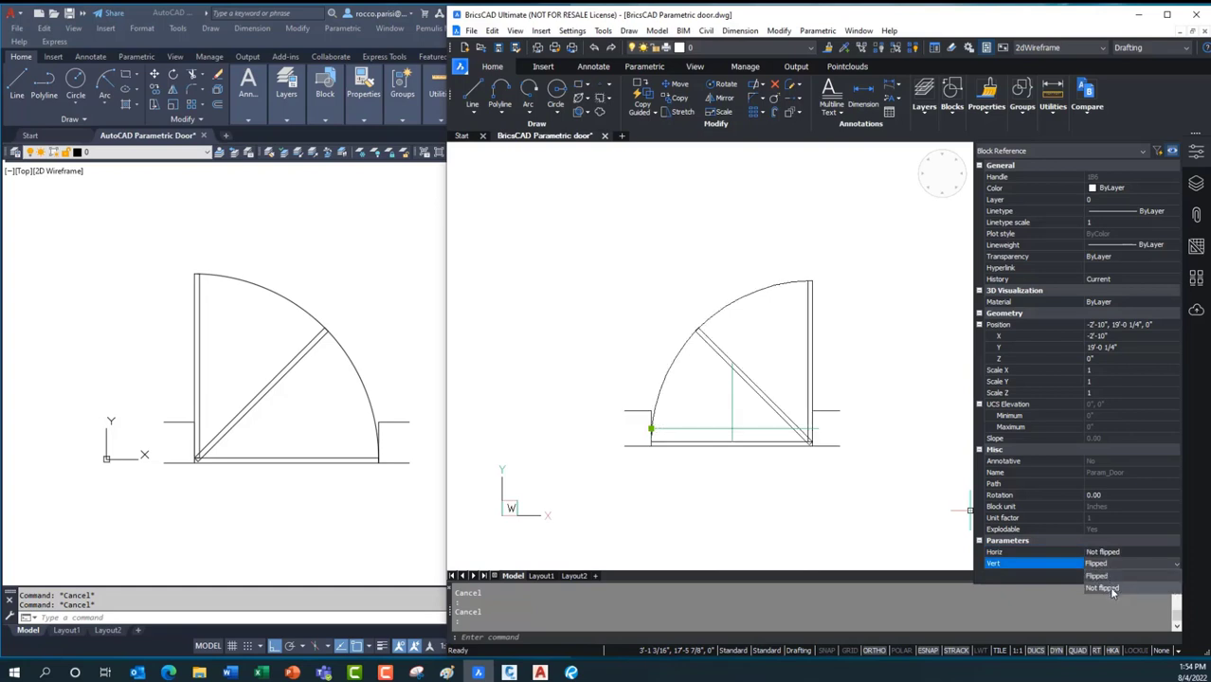
click(1113, 594)
key(Escape)
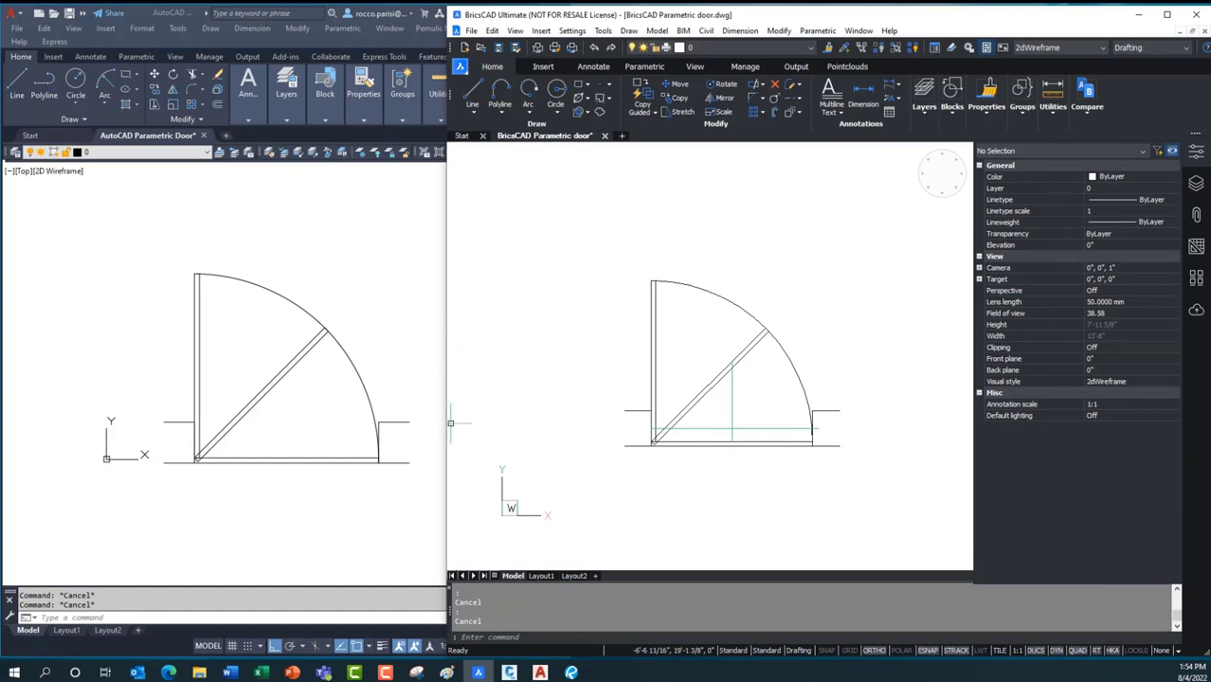
Narrow the BricsCAD window, switch to AutoCAD, and open the Param_Door block in the Block Editor
drag(445, 422, 564, 444)
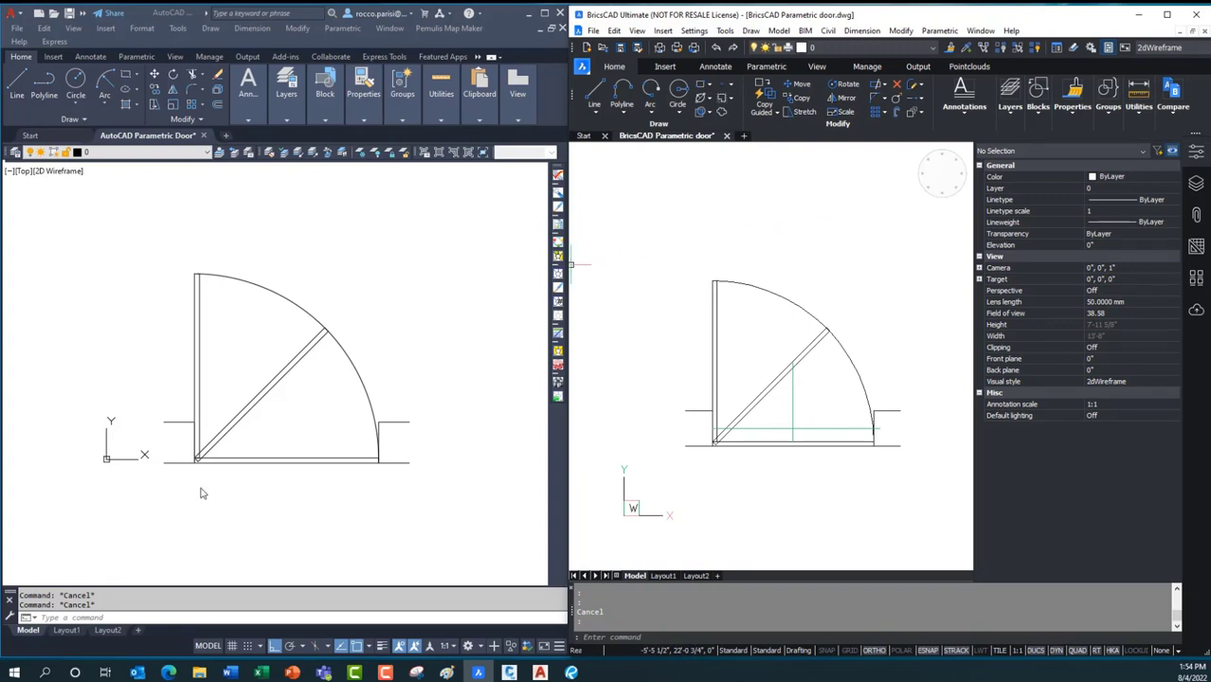
click(149, 481)
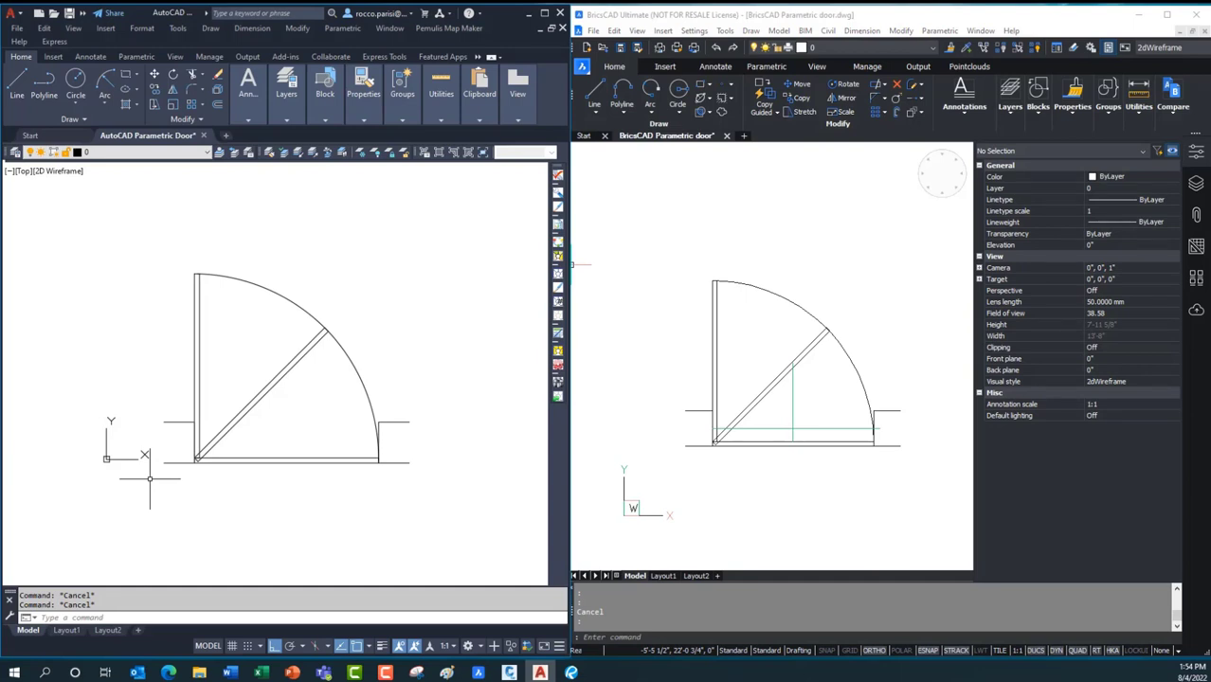
click(320, 353)
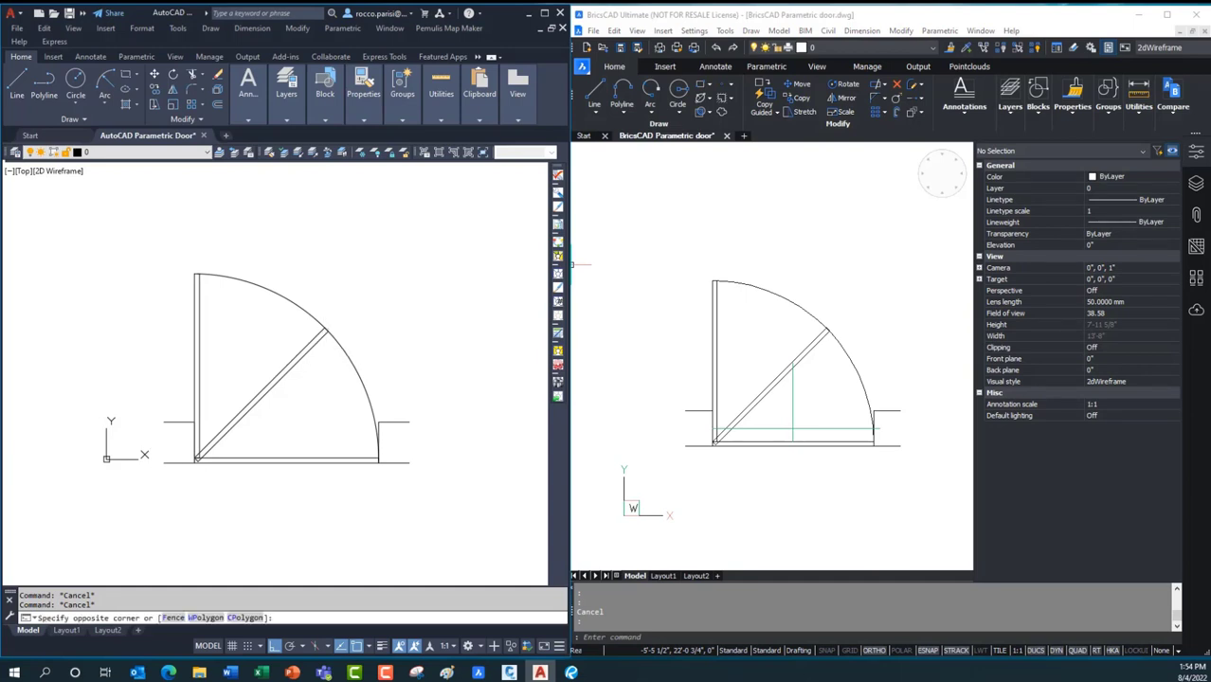
click(304, 365)
double_click(298, 372)
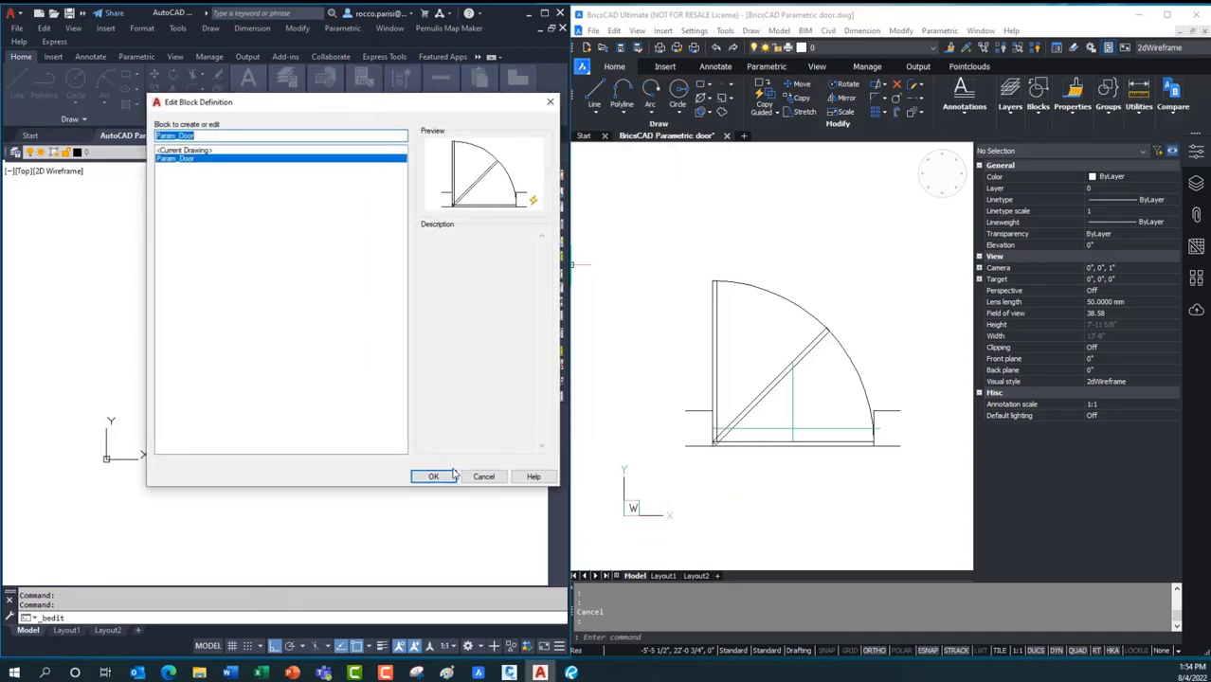
click(434, 475)
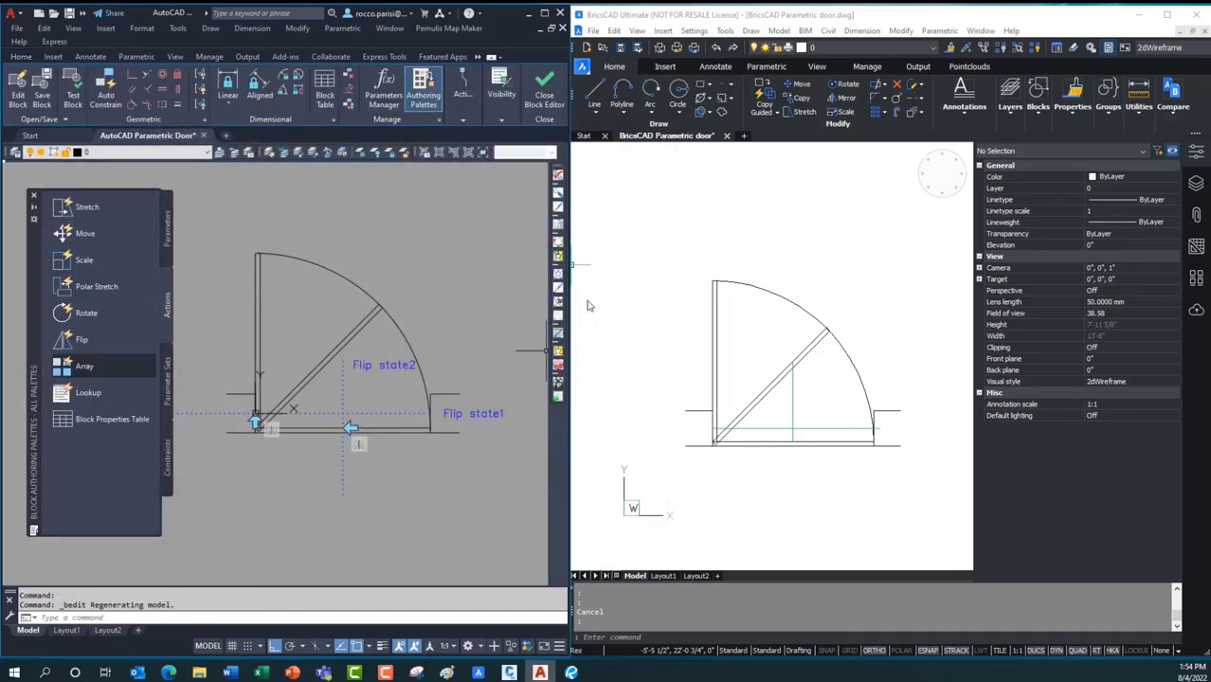
Widen the AutoCAD window until the Block Editor's visibility tools are fully shown
click(501, 88)
drag(572, 241, 697, 241)
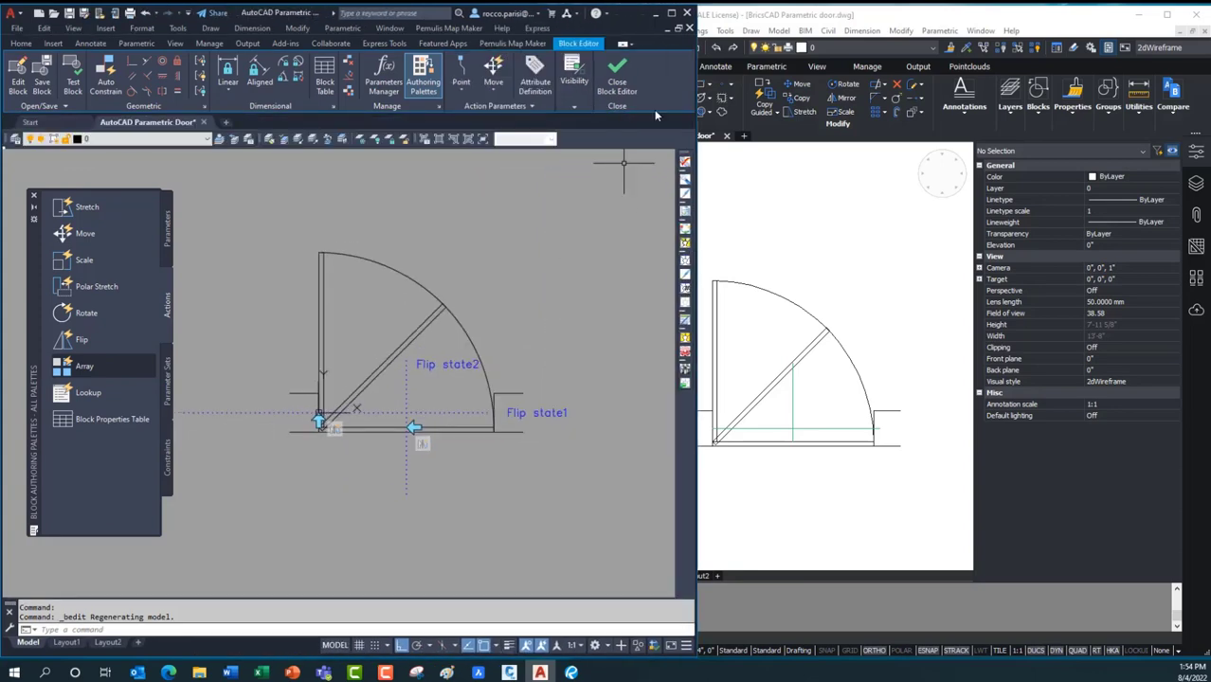
drag(698, 152, 802, 153)
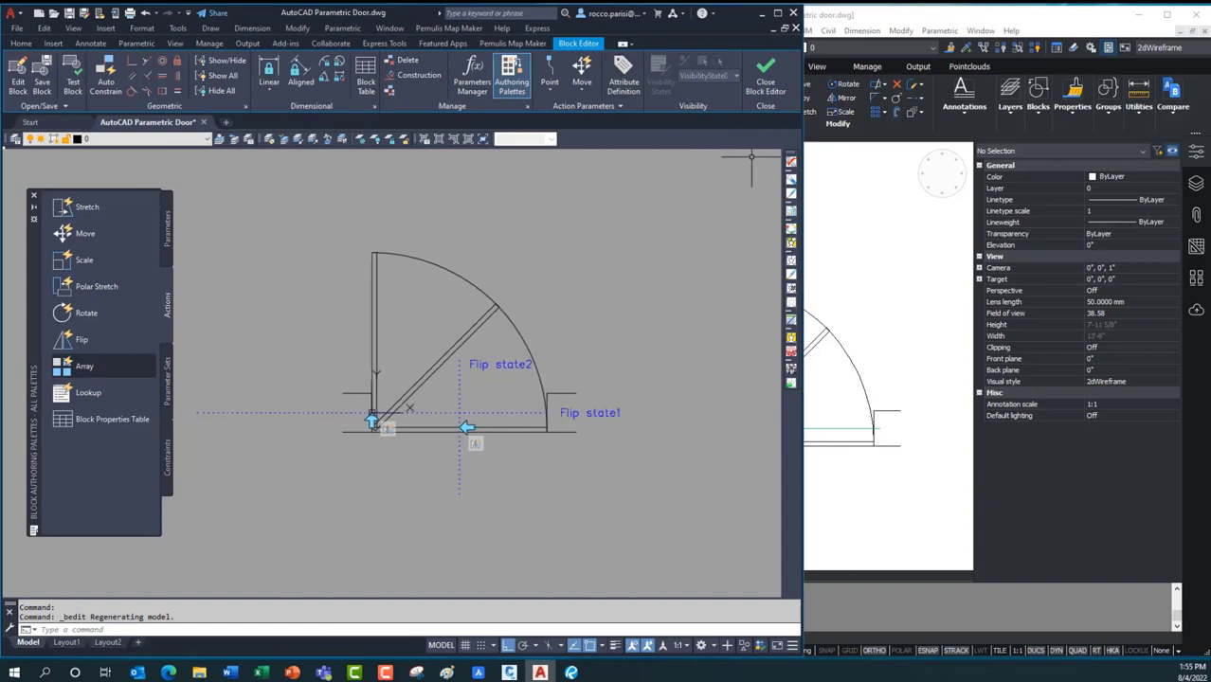
Add a Visibility parameter to the door block, placed inside the swing area beside the 45-degree panel
click(168, 247)
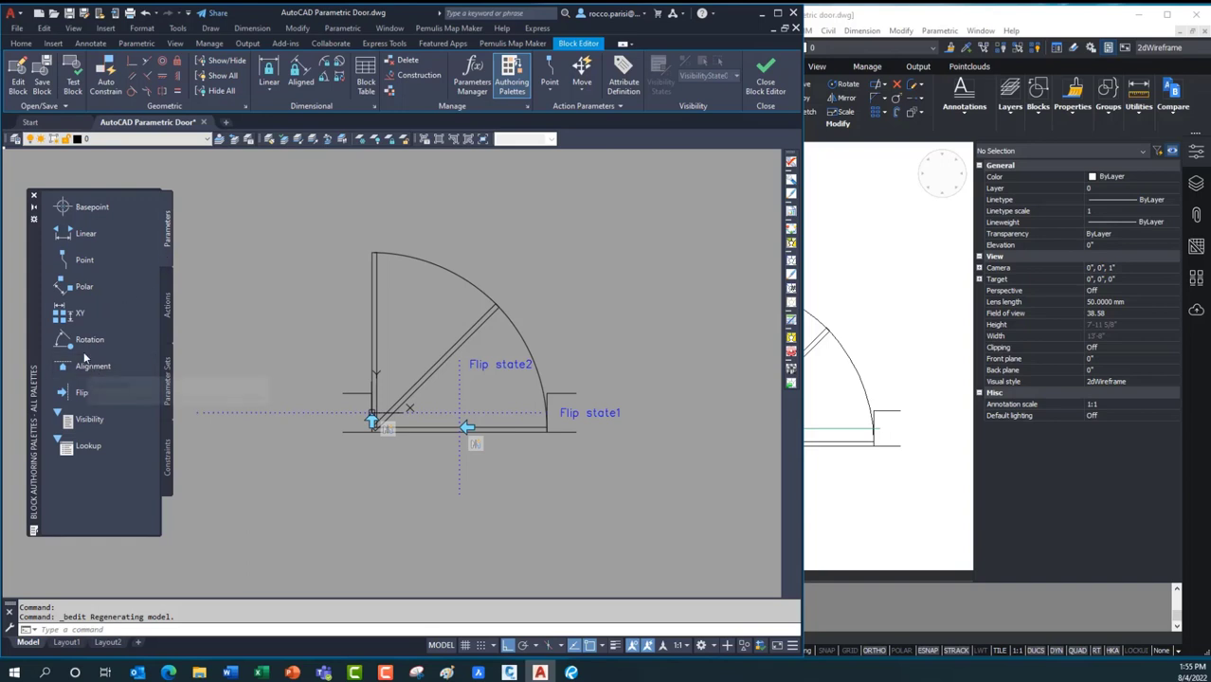
click(89, 418)
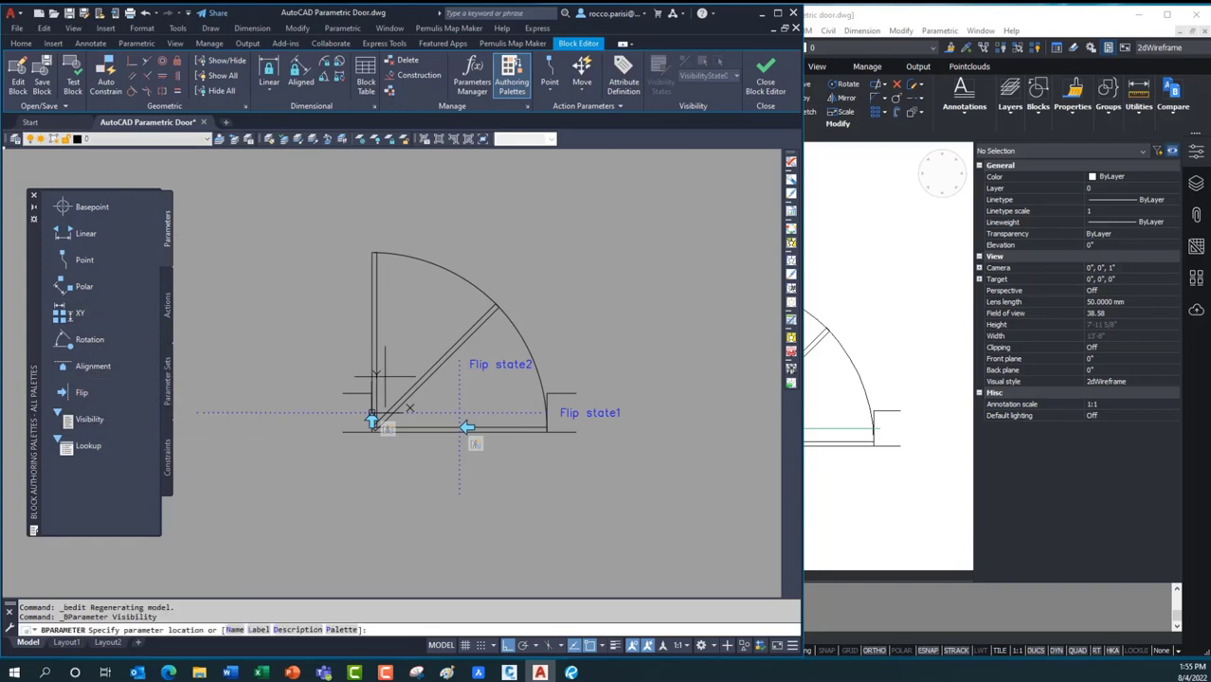
click(441, 326)
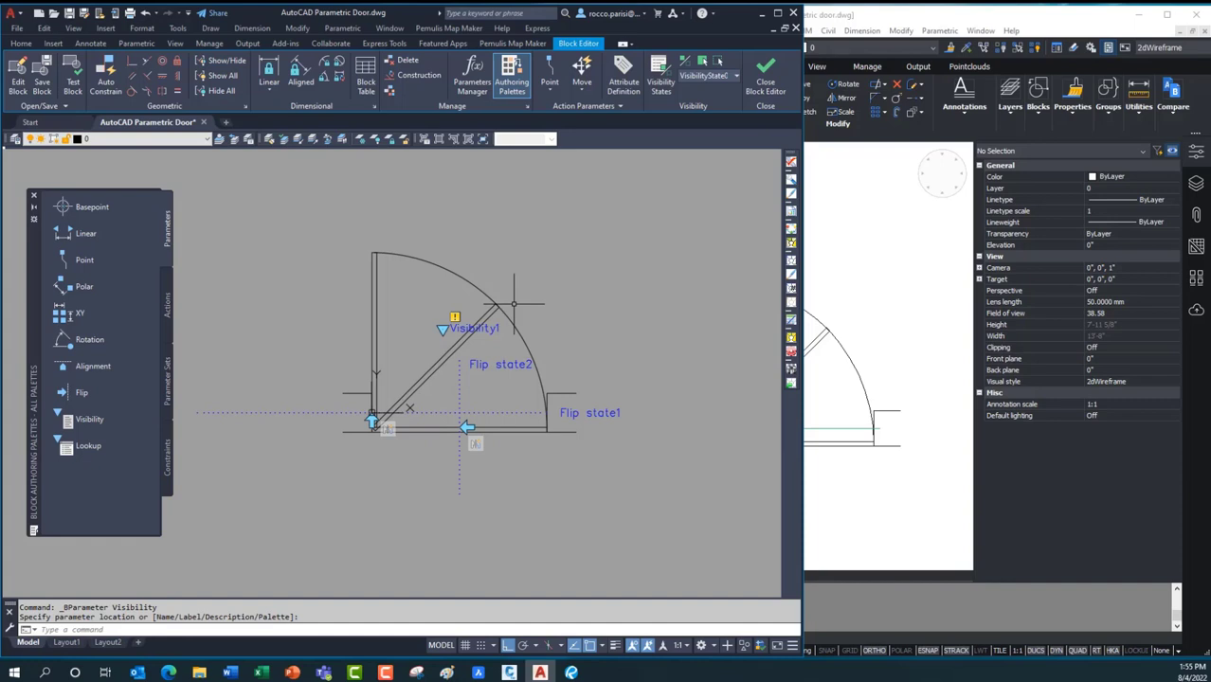
Rename the default visibility state of the door block as Open
click(664, 82)
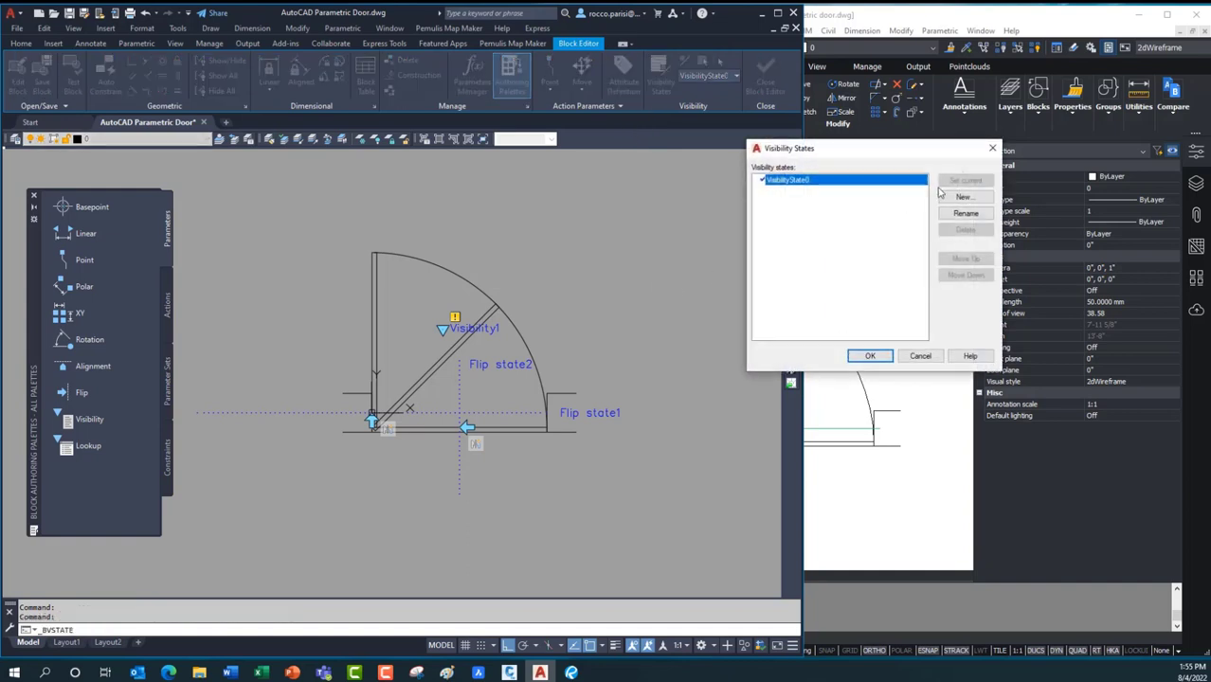
click(966, 213)
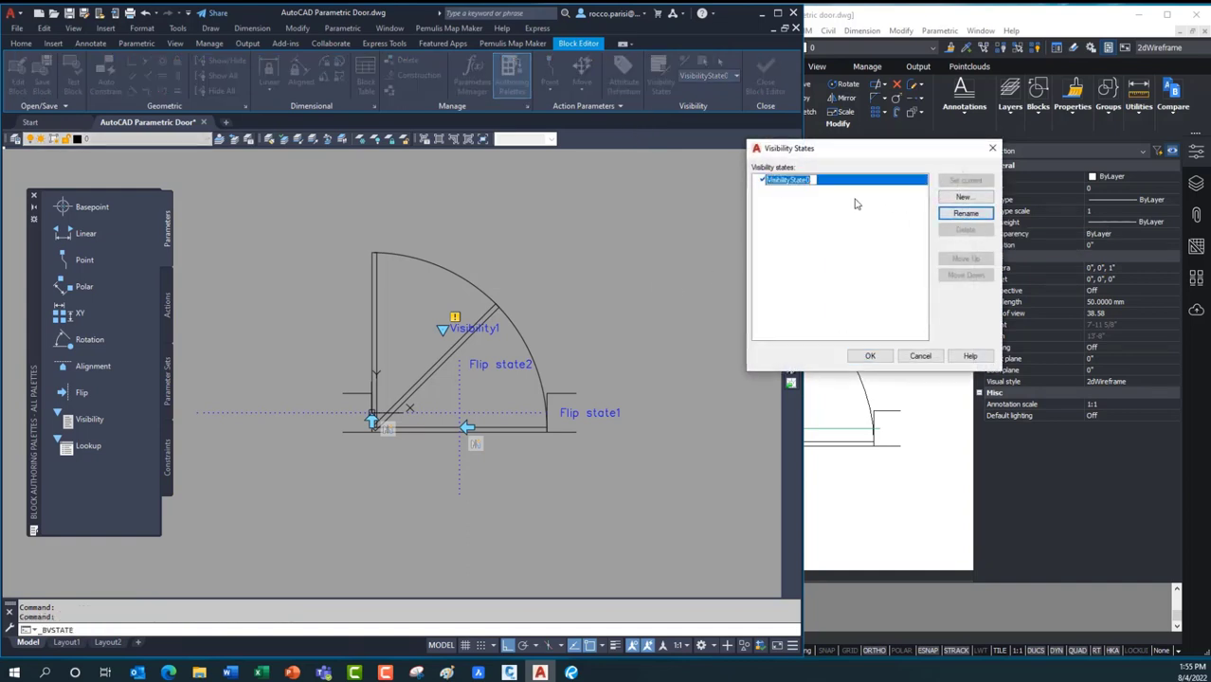
text(Open)
click(870, 356)
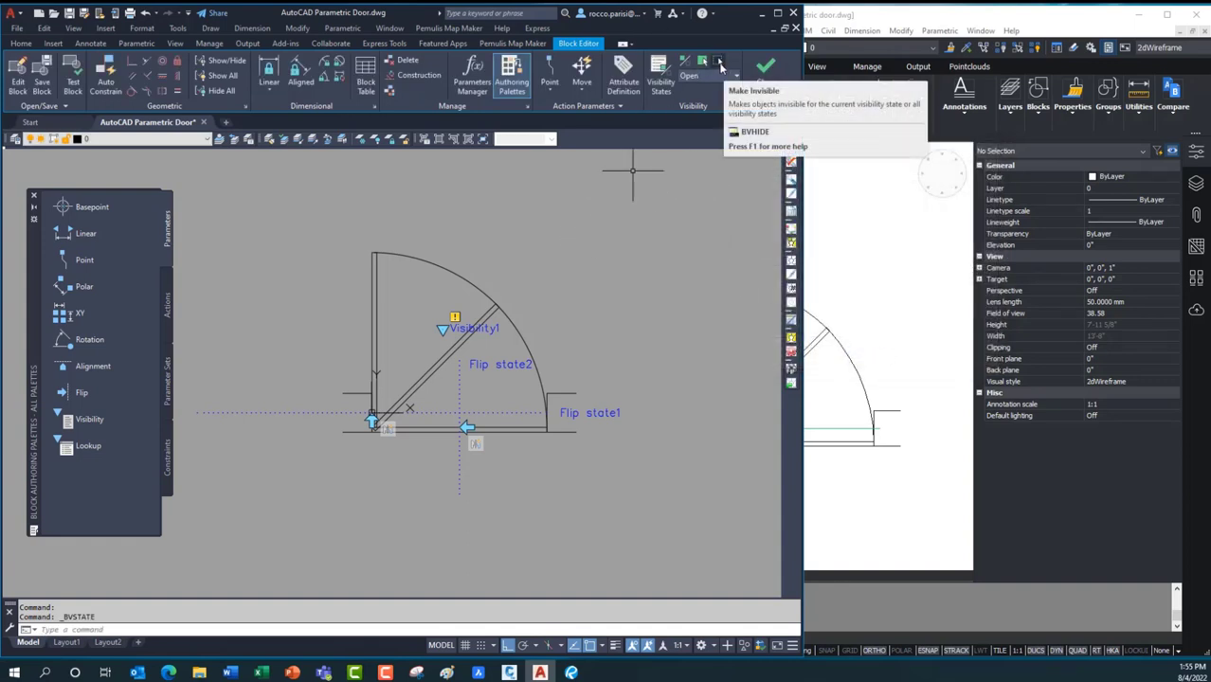
Hide the lower swing arc, the 45-degree panel and the closed horizontal panel in the Open visibility state
click(720, 64)
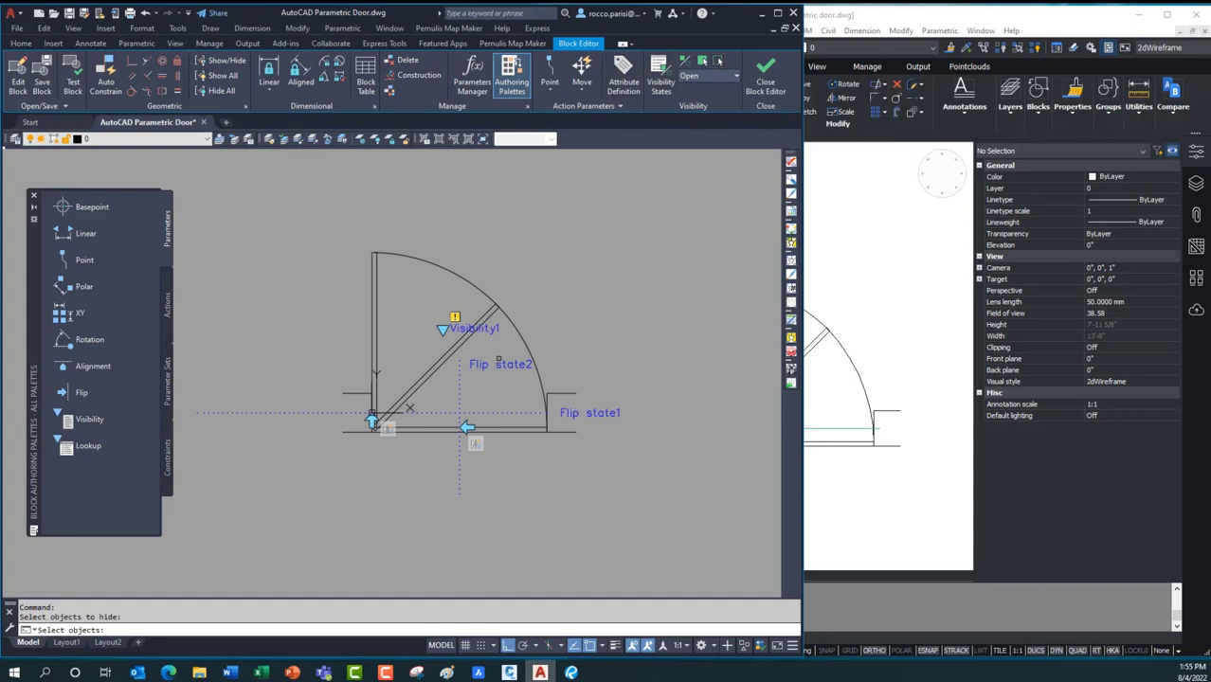
click(525, 342)
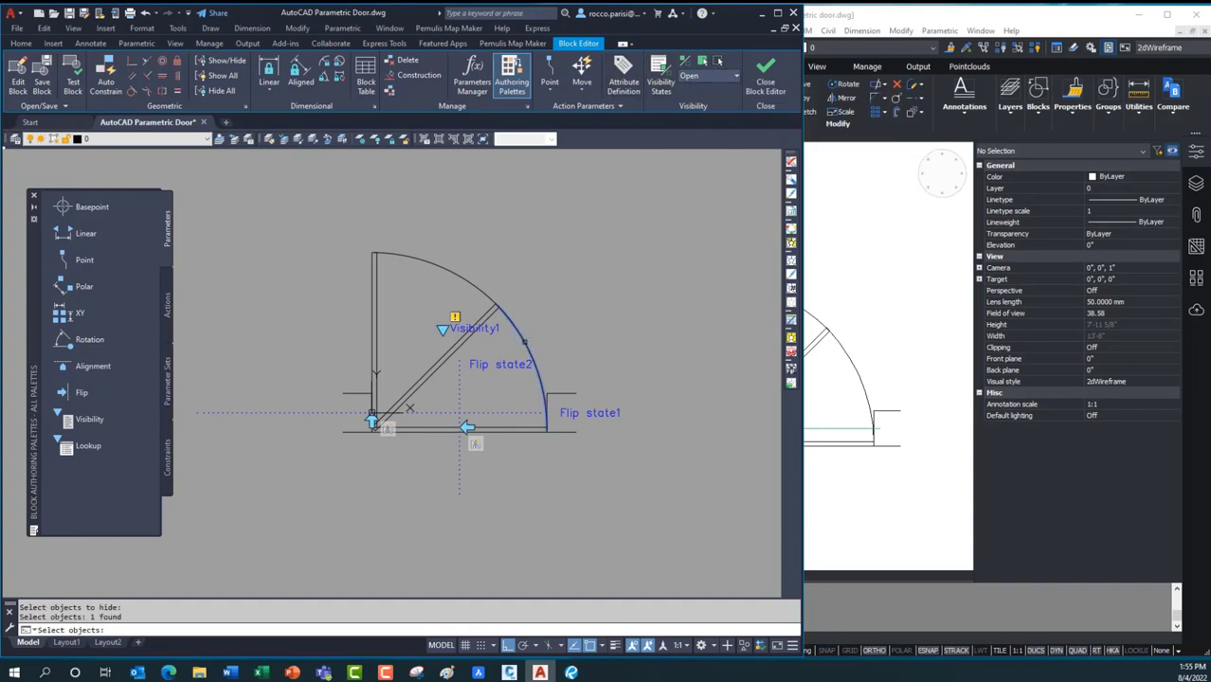
click(445, 365)
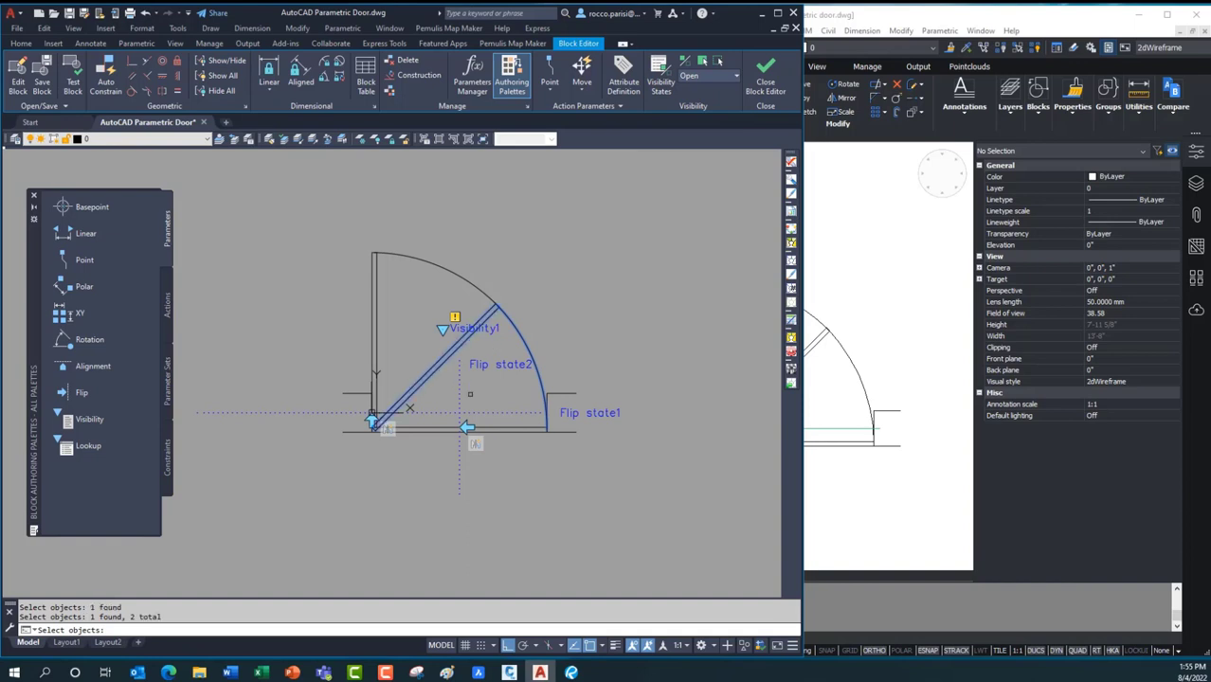
click(502, 428)
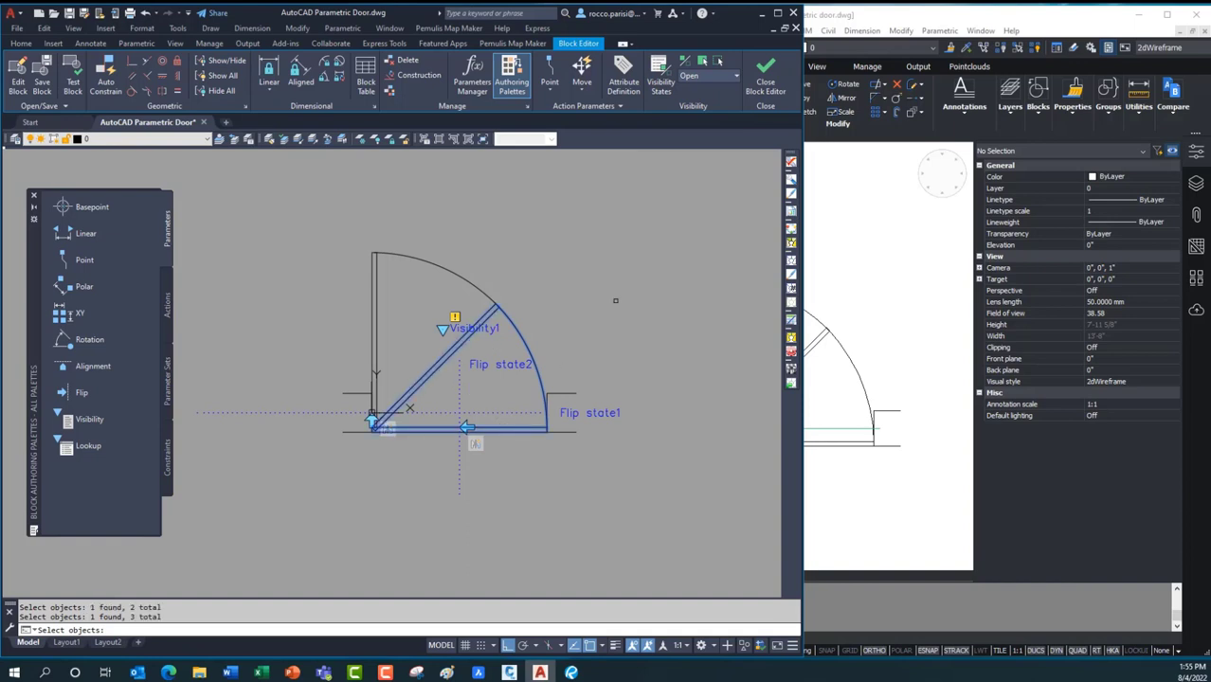
key(Return)
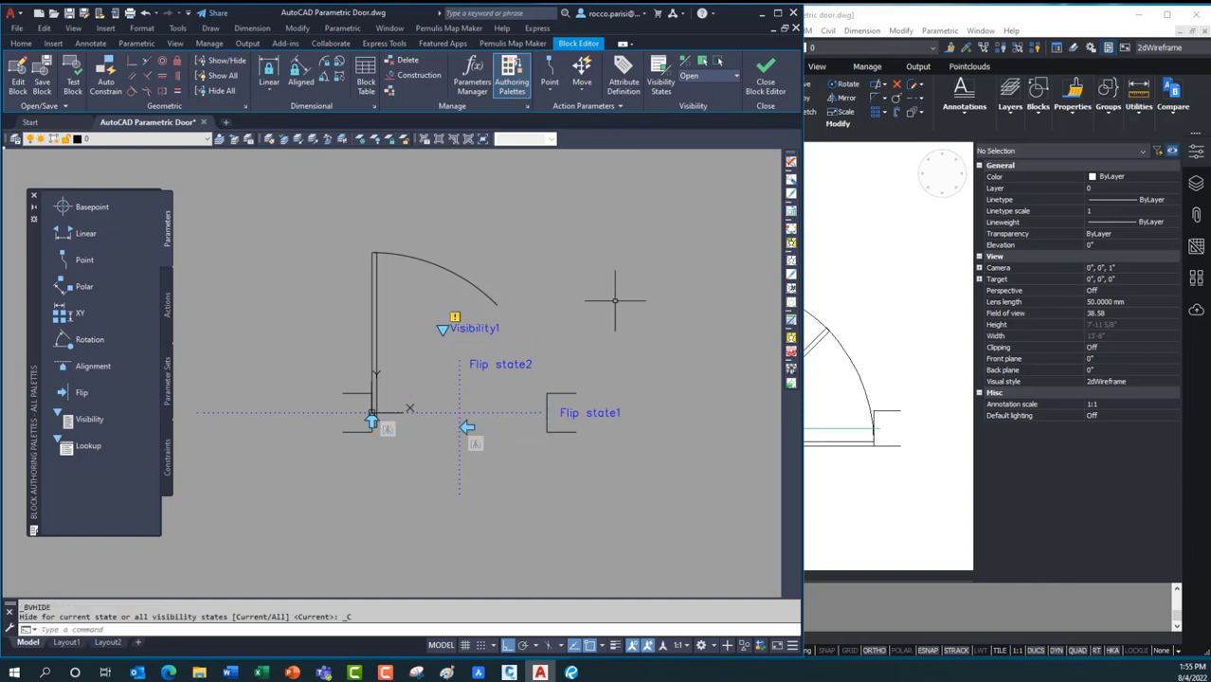
Make the lower swing arc visible again in the Open state
click(703, 63)
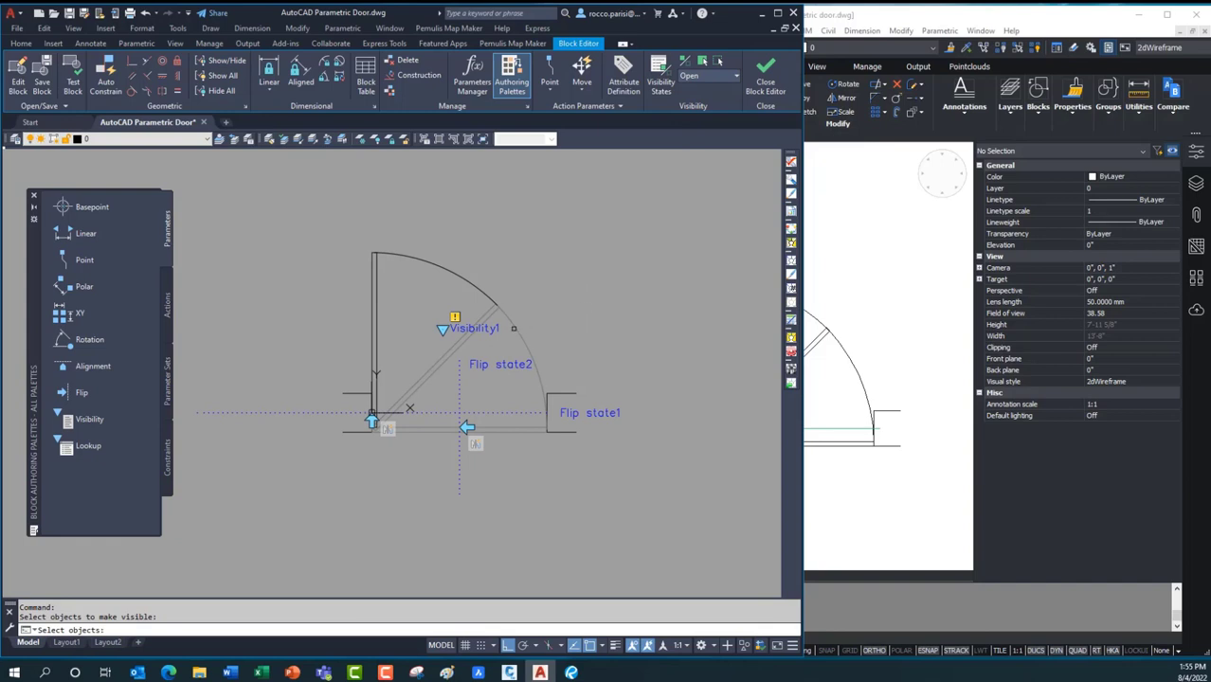
click(515, 328)
key(Return)
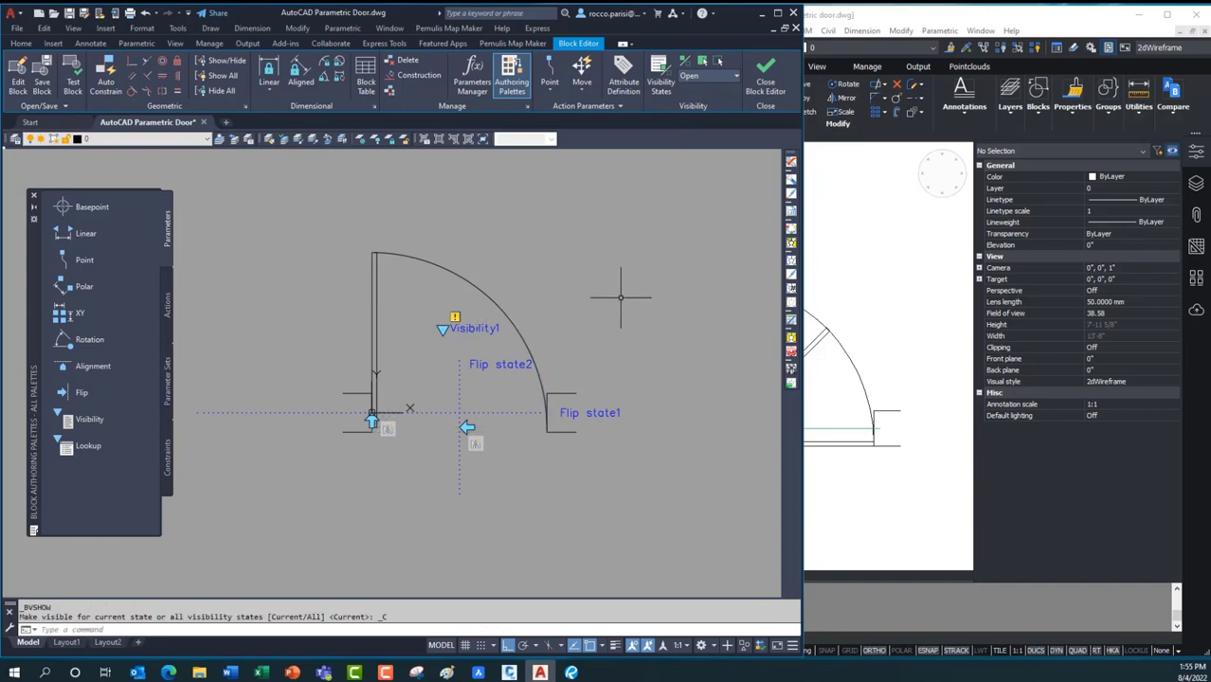
Create a new visibility state named Half Open that shows all existing objects
click(664, 83)
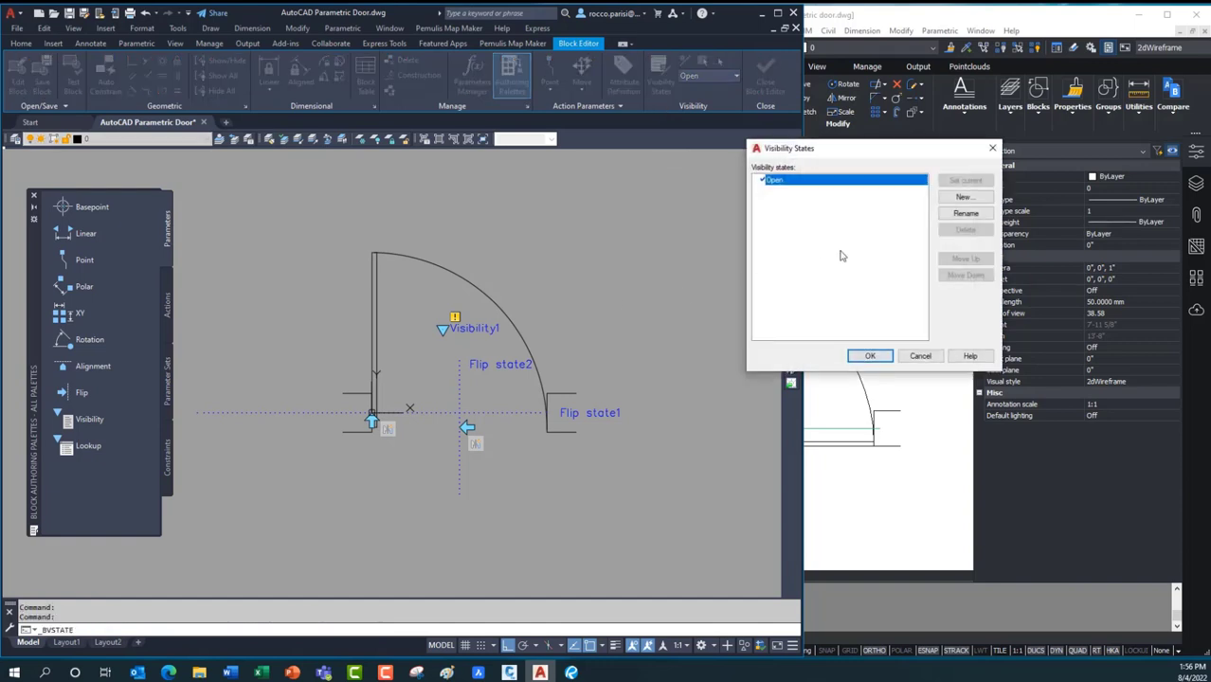
click(980, 197)
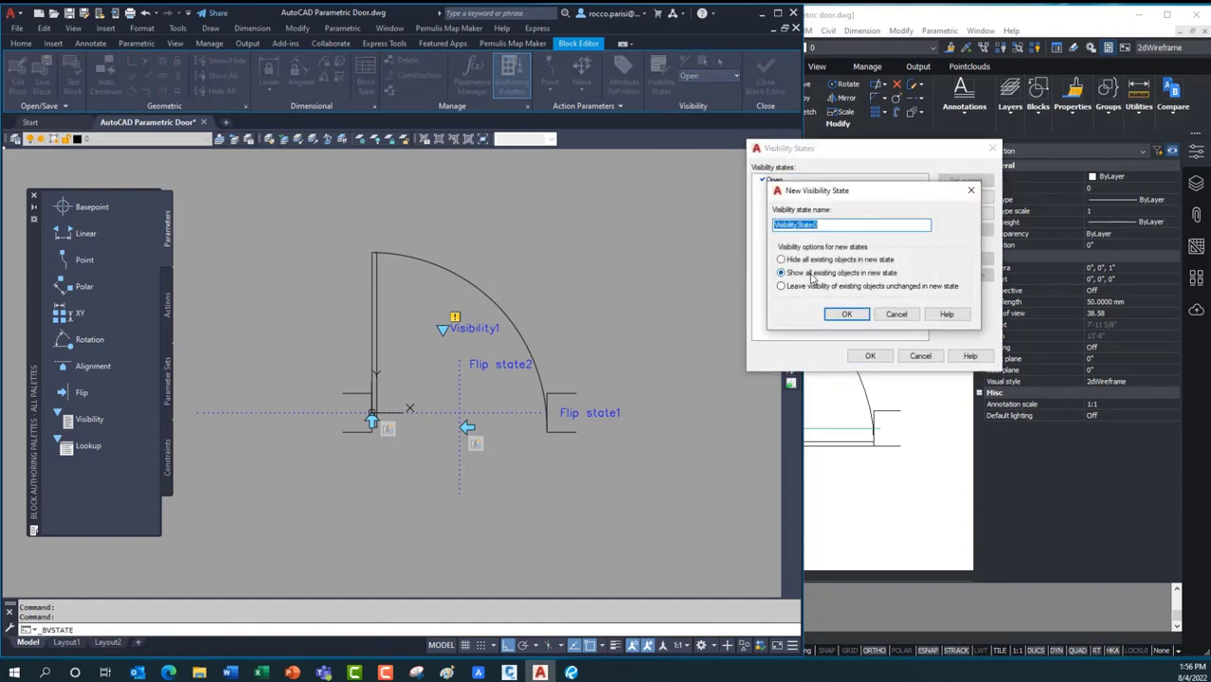
text(Half Open)
click(846, 315)
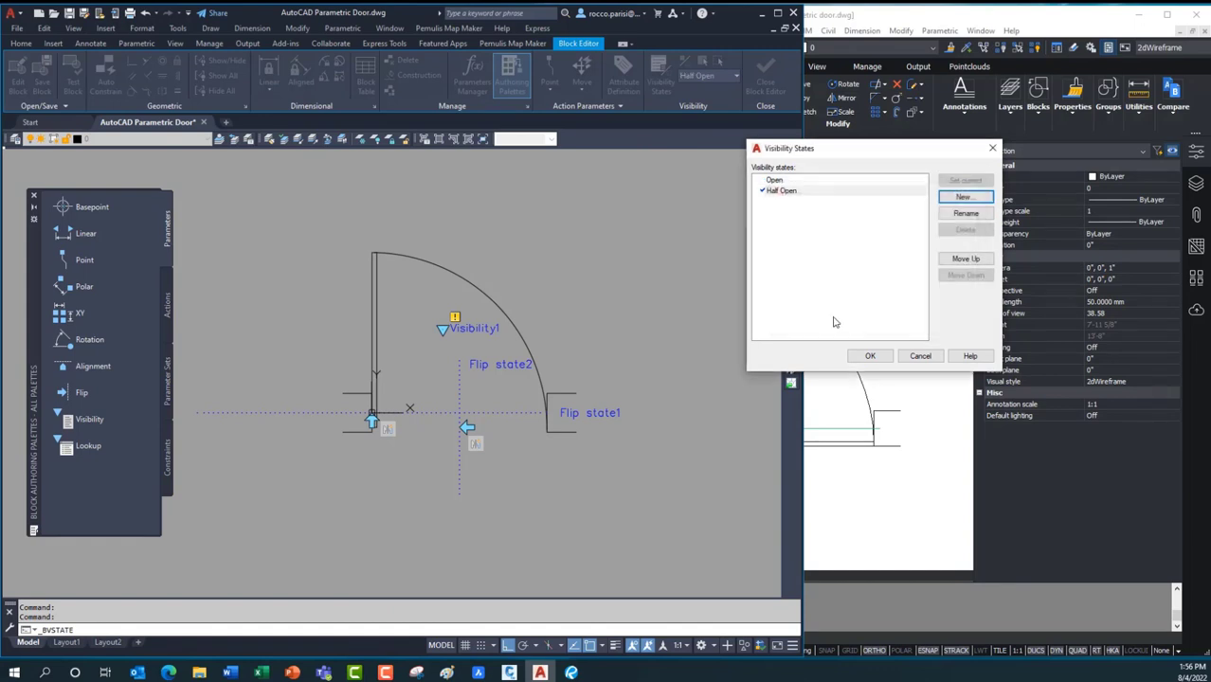
click(870, 356)
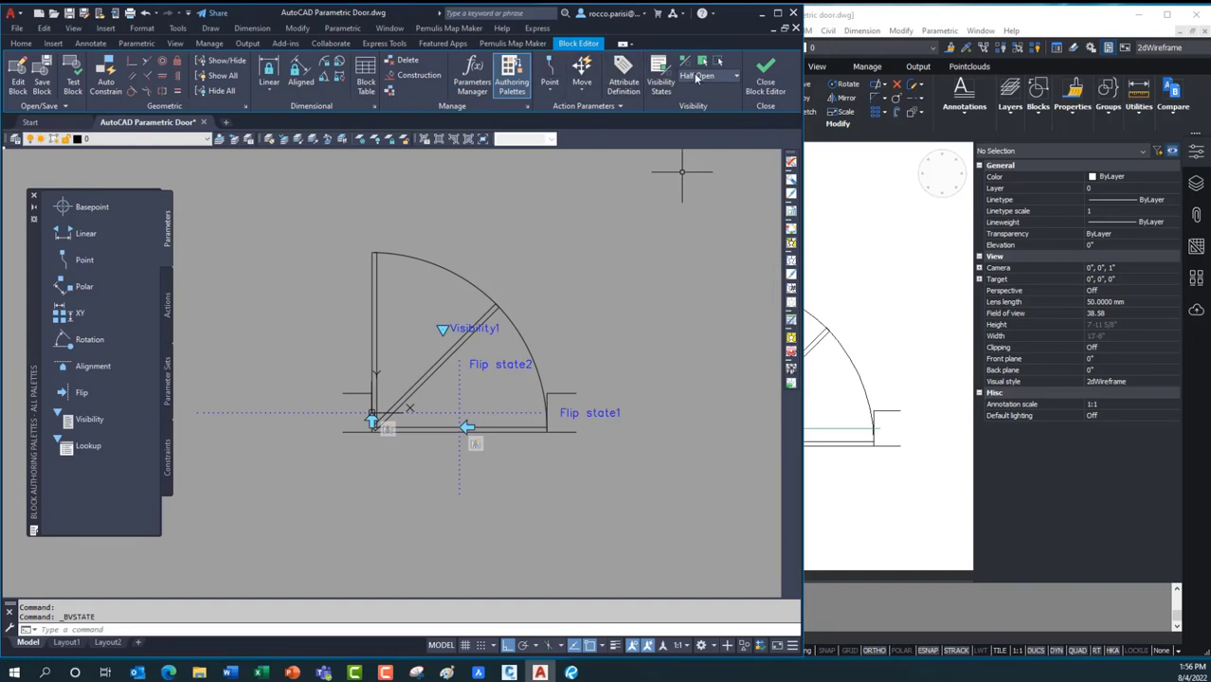
Hide the vertical open panel and the upper swing arc in the Half Open state
click(720, 63)
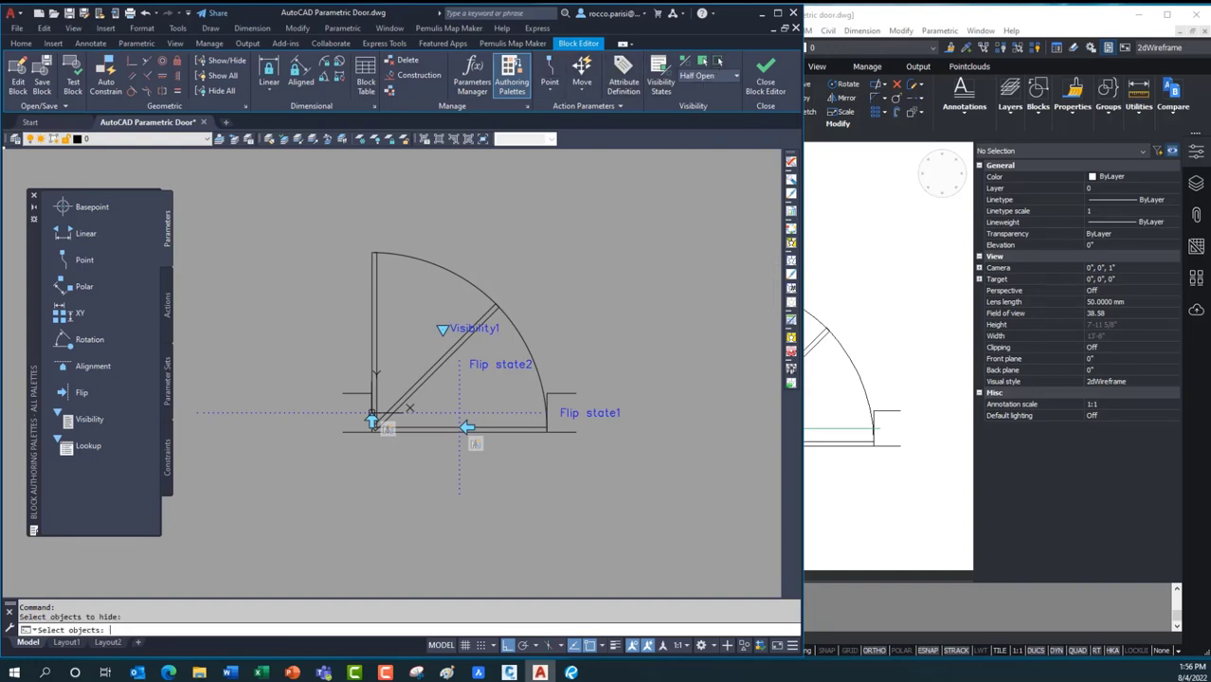
click(370, 297)
click(416, 261)
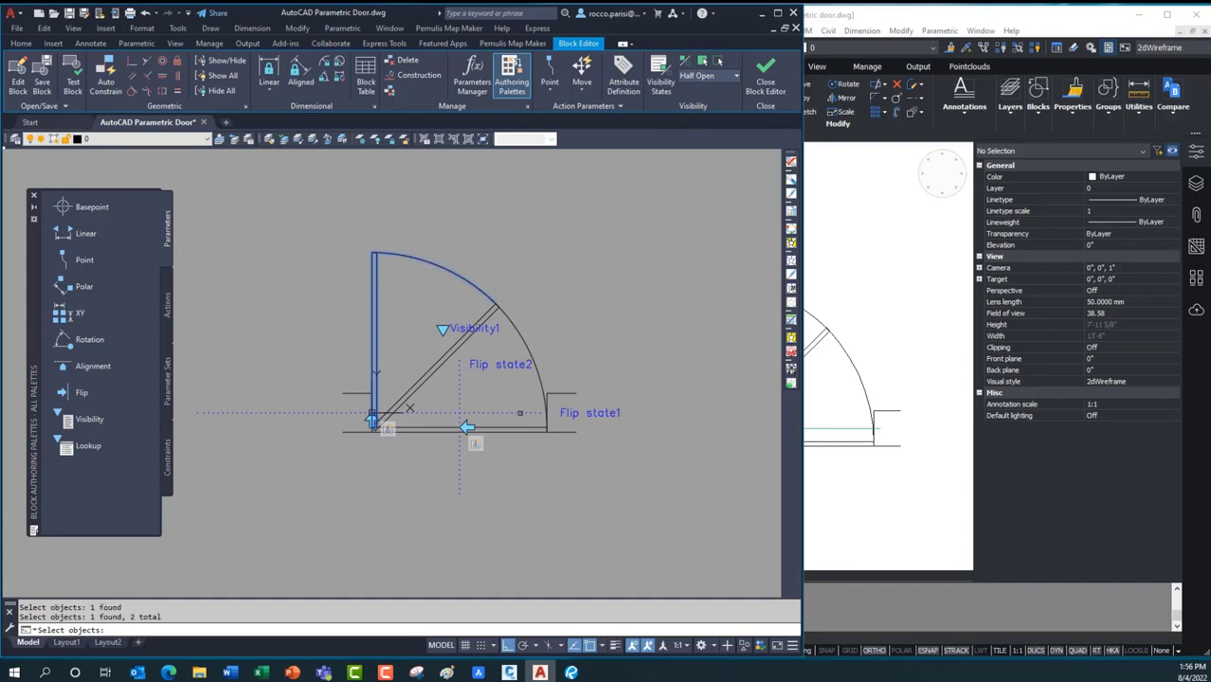
key(Return)
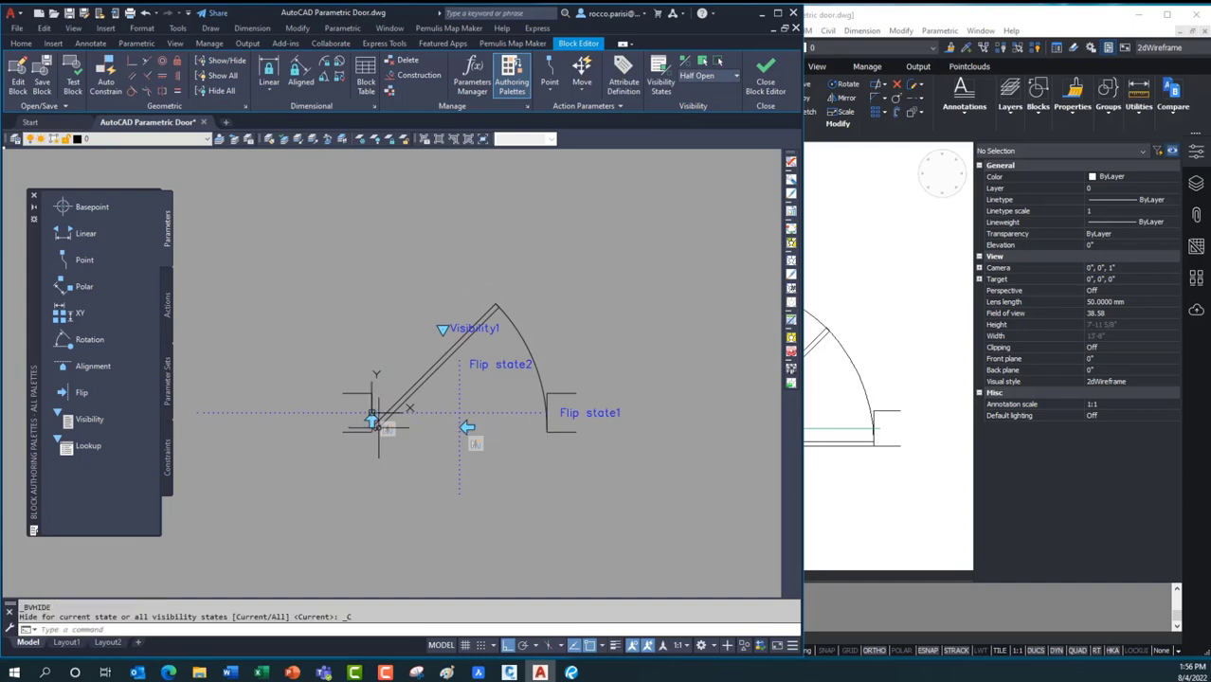
Create a new visibility state named Closed that shows all existing objects
click(661, 82)
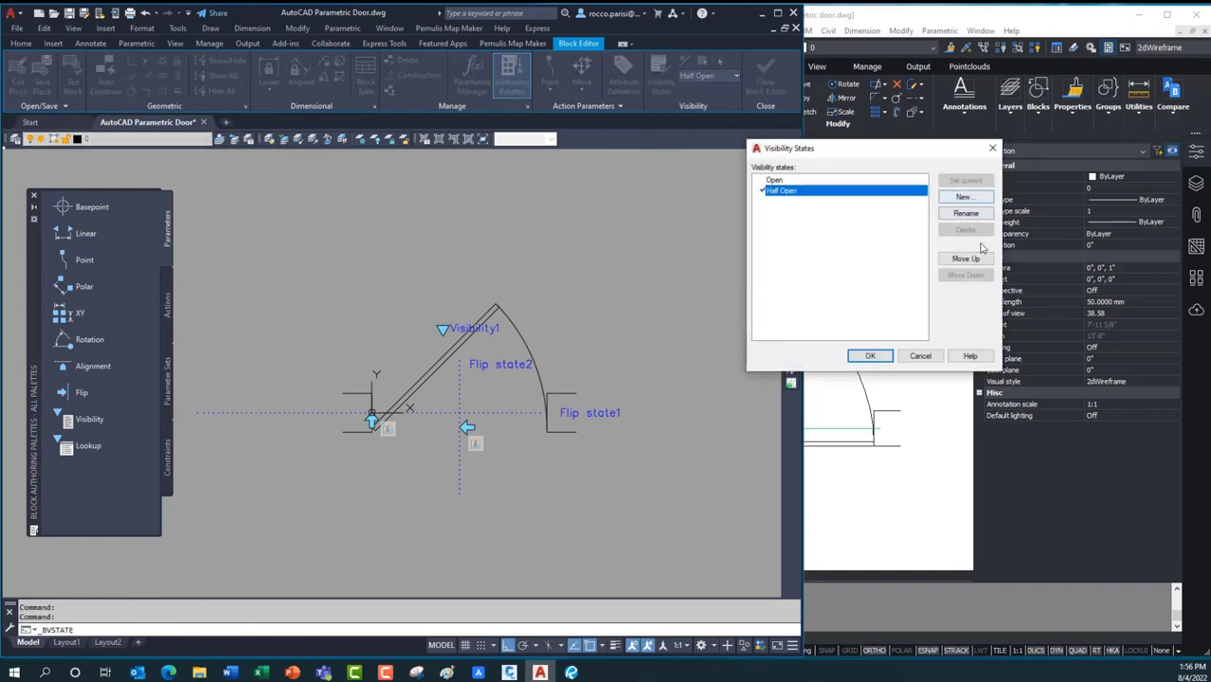
click(961, 197)
text(Closed)
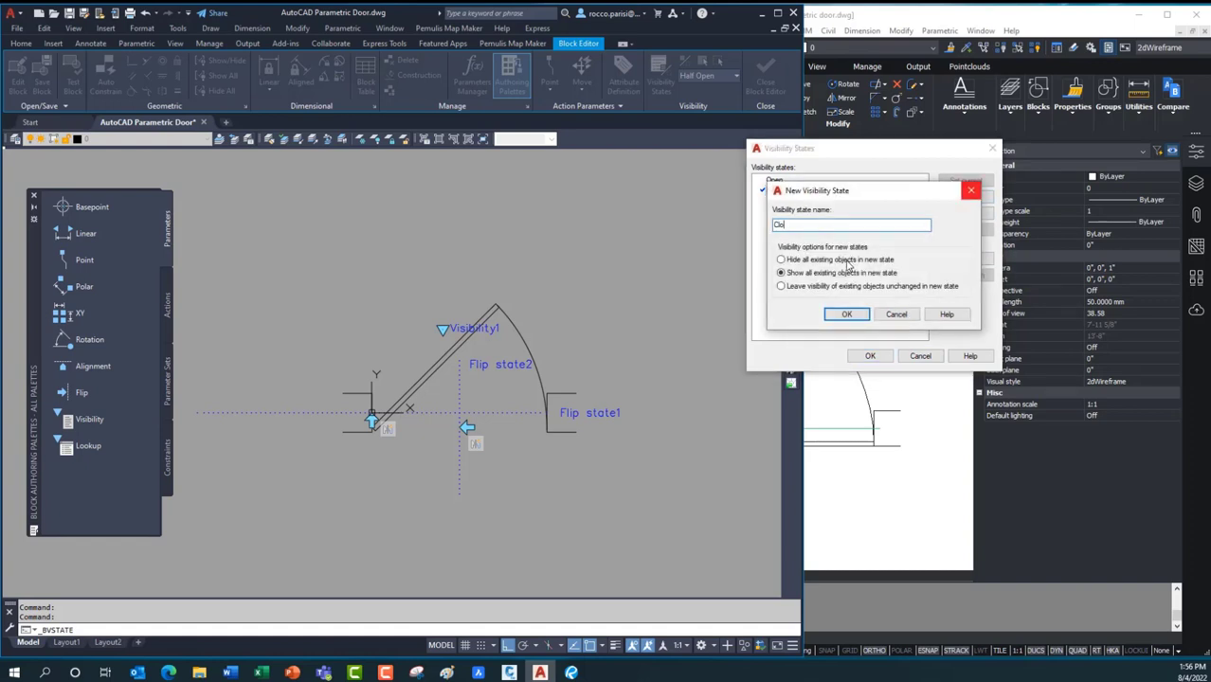
click(847, 315)
click(870, 356)
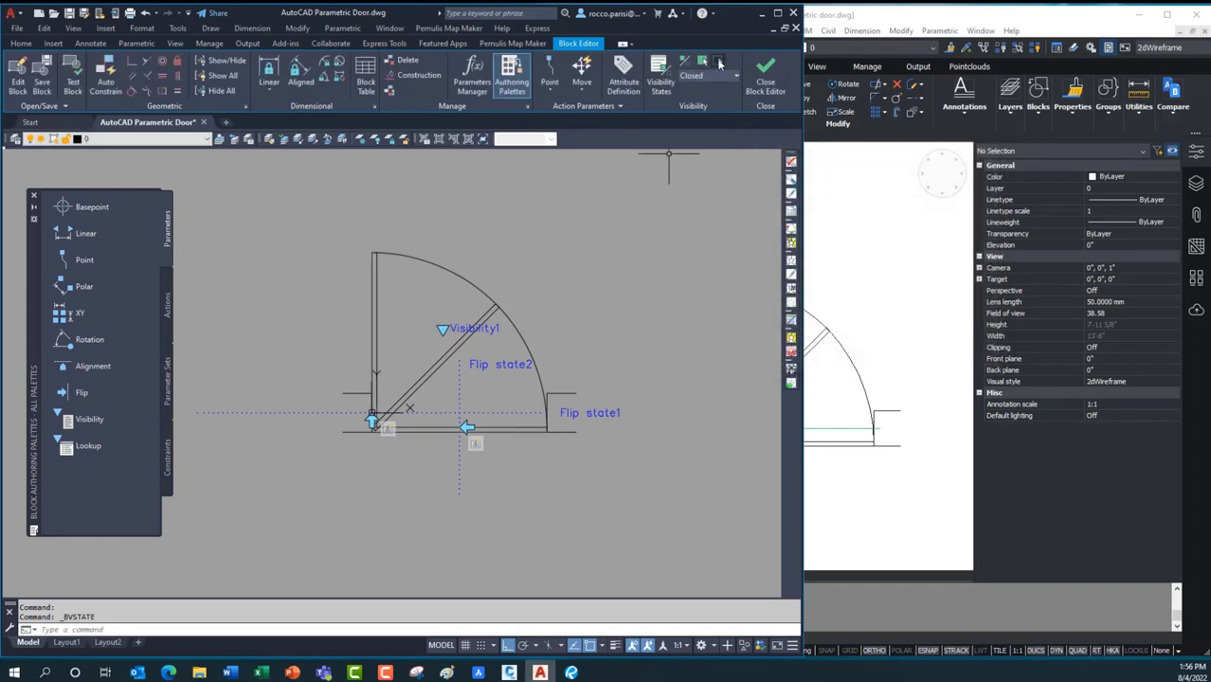
Hide both swing arcs, the 45-degree panel and the vertical panel in the Closed state
click(718, 62)
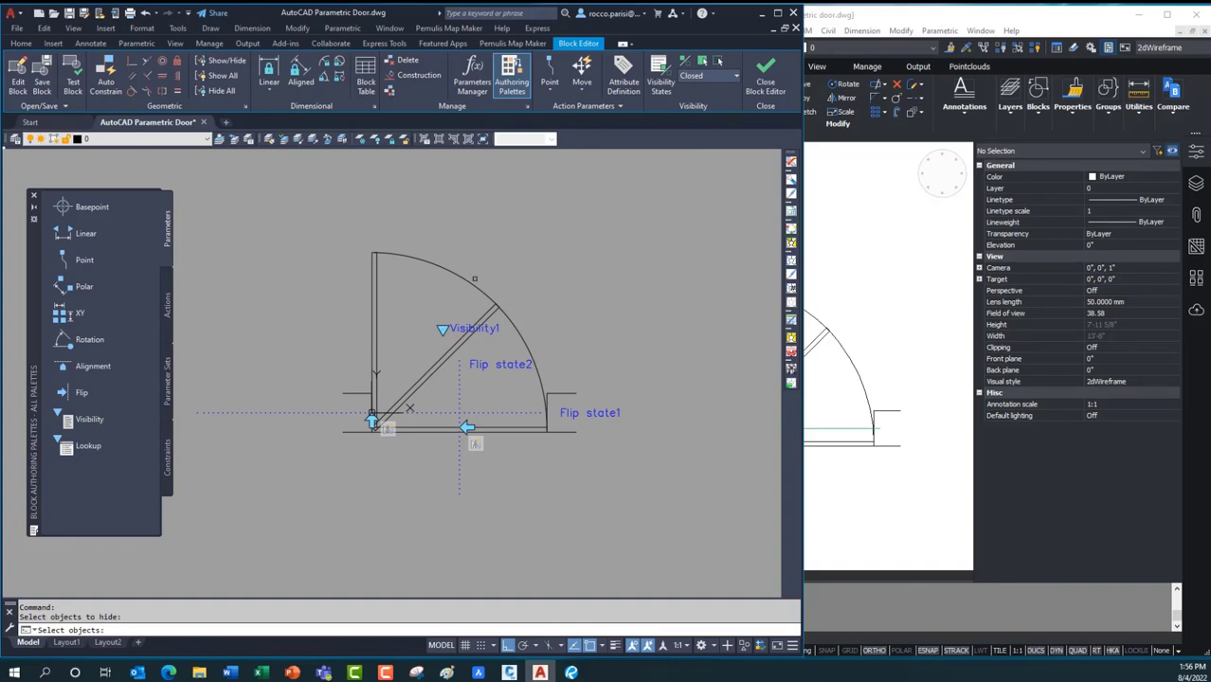
click(519, 287)
click(476, 308)
click(402, 282)
click(334, 316)
key(Return)
key(Return)
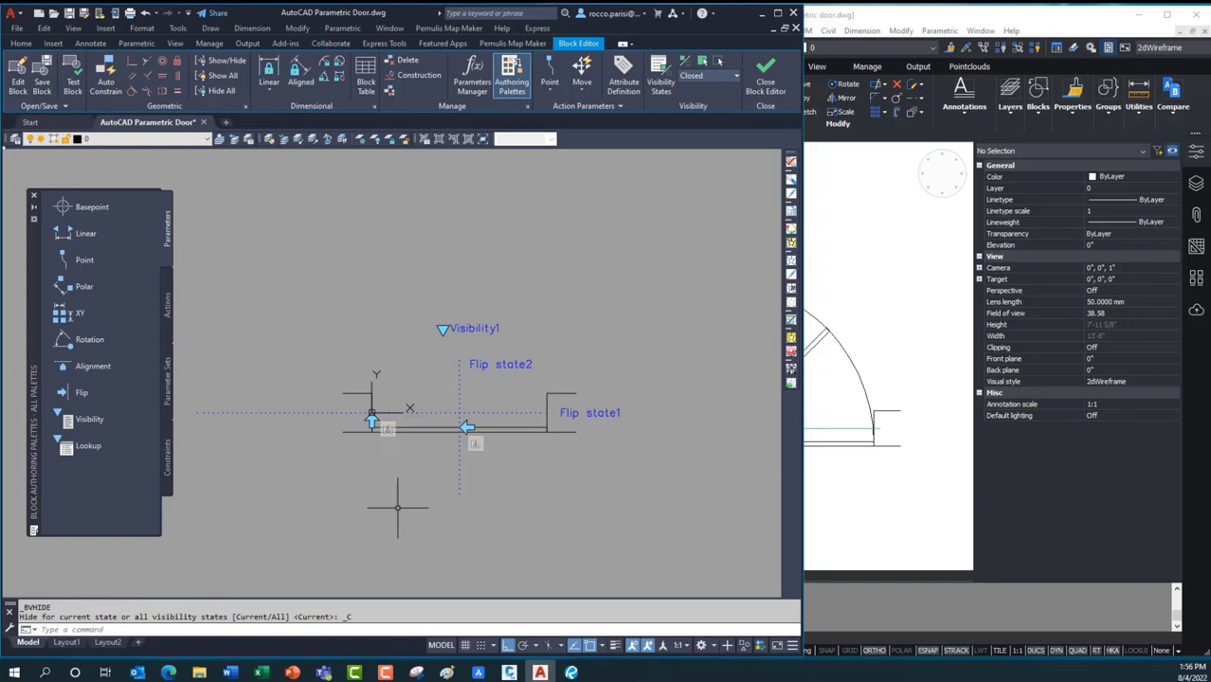
Make Open the current visibility state, then save the block with its parameter changes and close the Block Editor
click(735, 77)
click(715, 86)
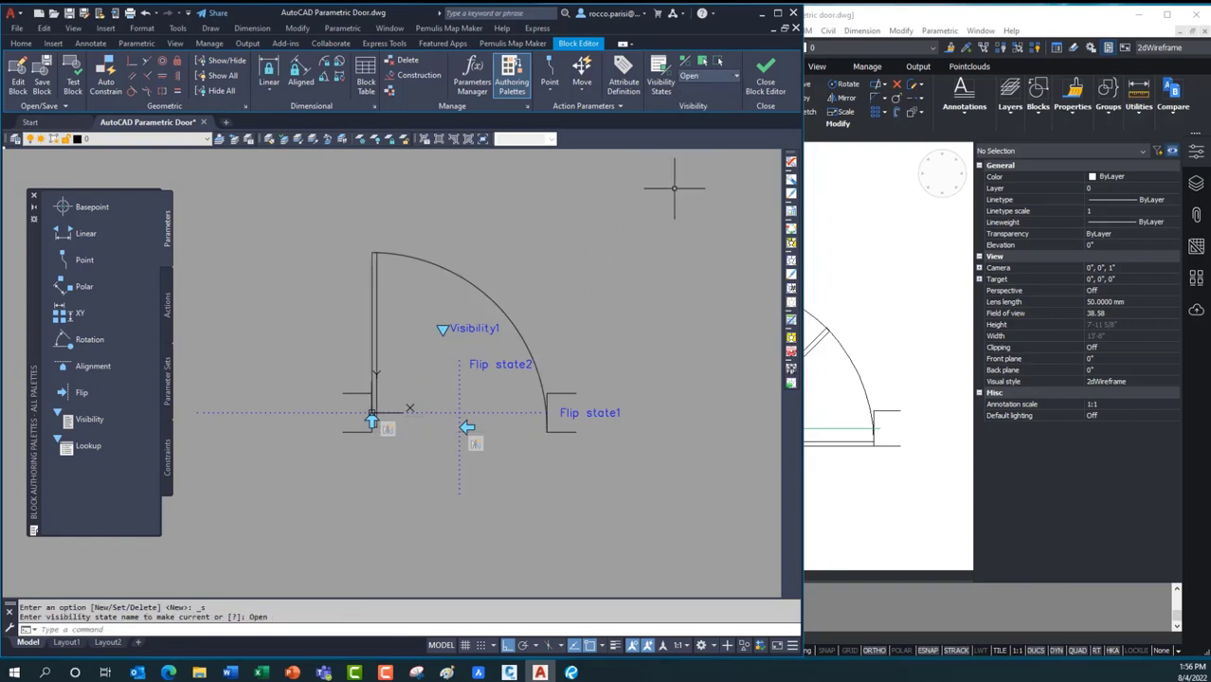
key(Escape)
click(559, 252)
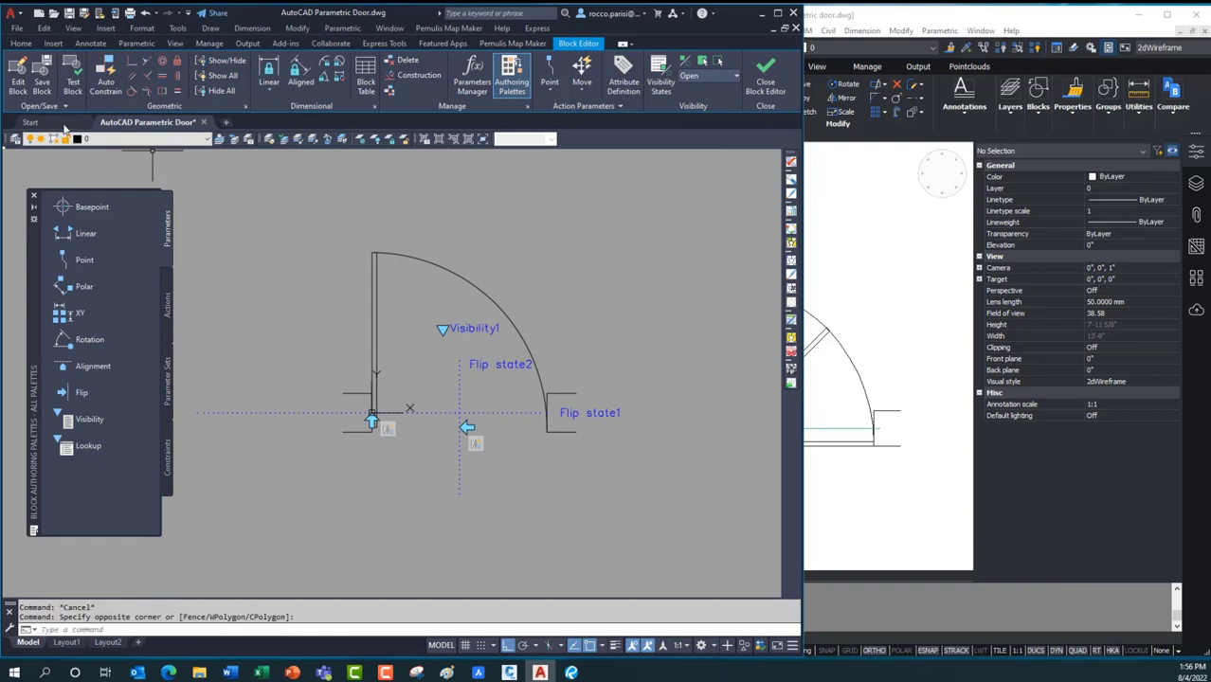
click(42, 82)
click(584, 329)
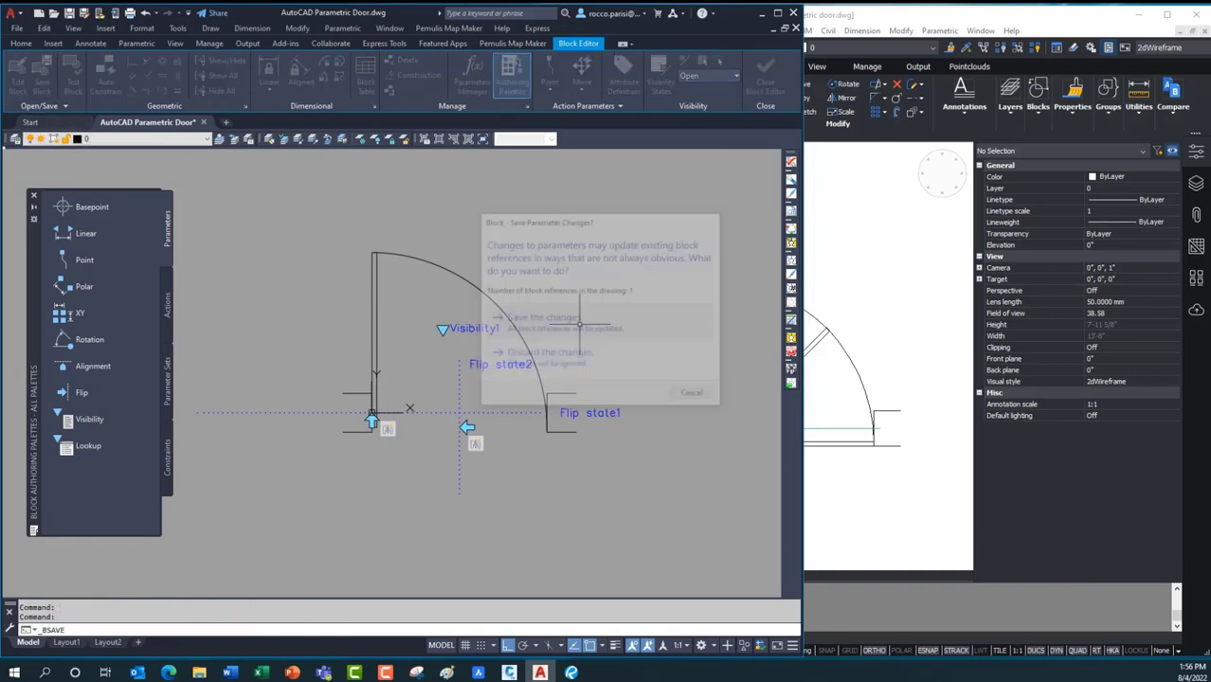
click(766, 76)
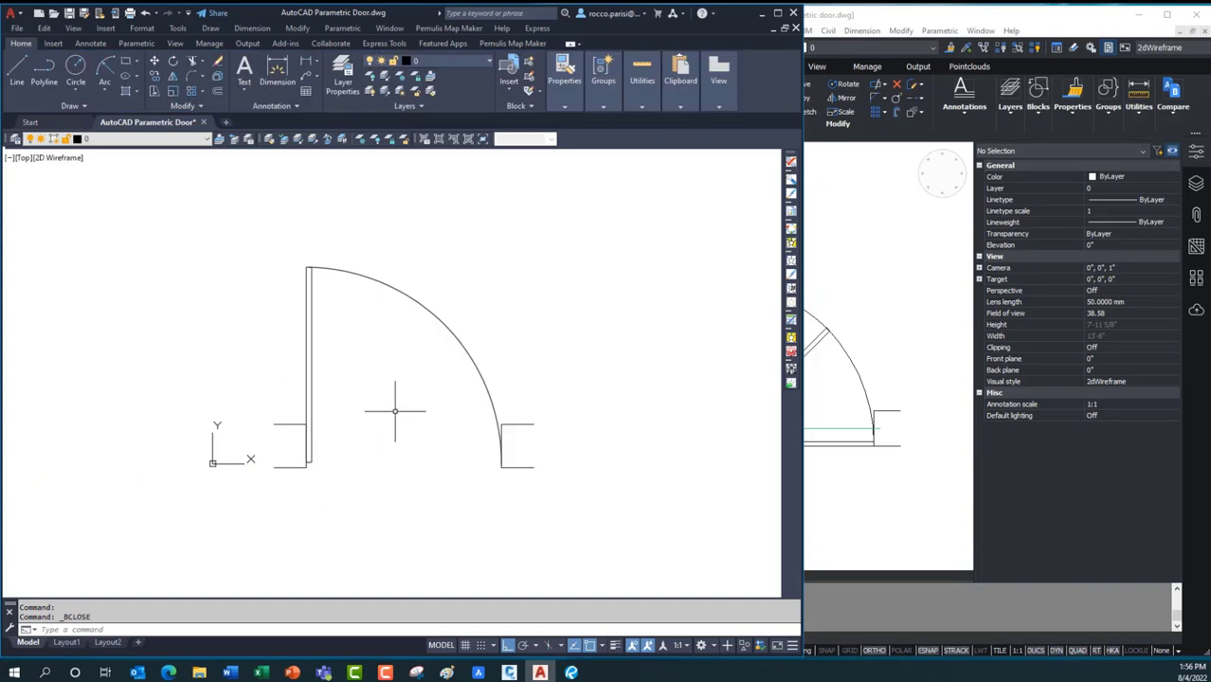
Test the inserted door block's visibility grip by switching it to Half Open, Closed and back to Open
click(487, 388)
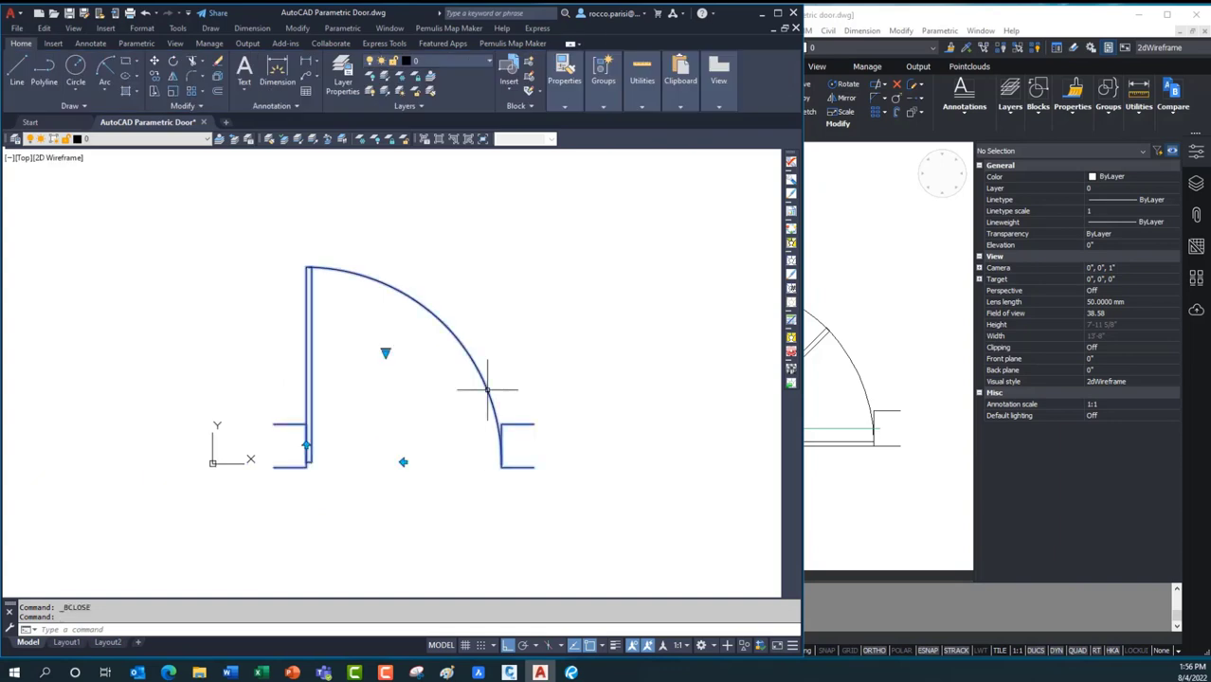
click(385, 352)
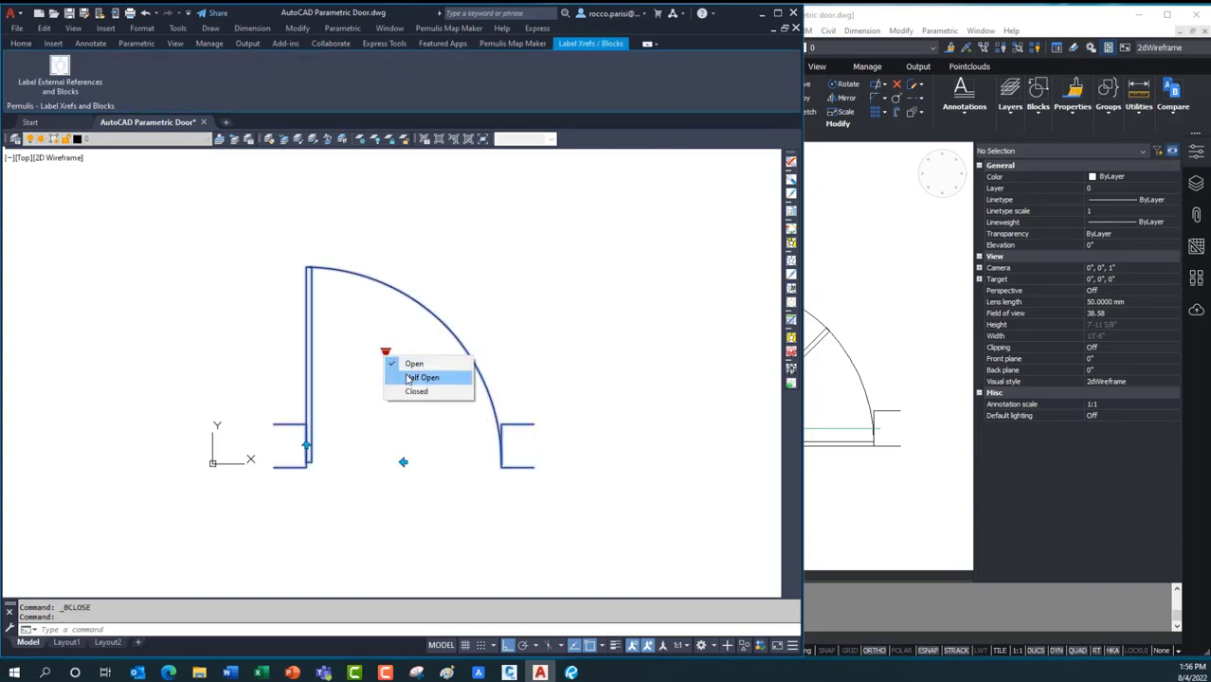
click(407, 377)
click(385, 352)
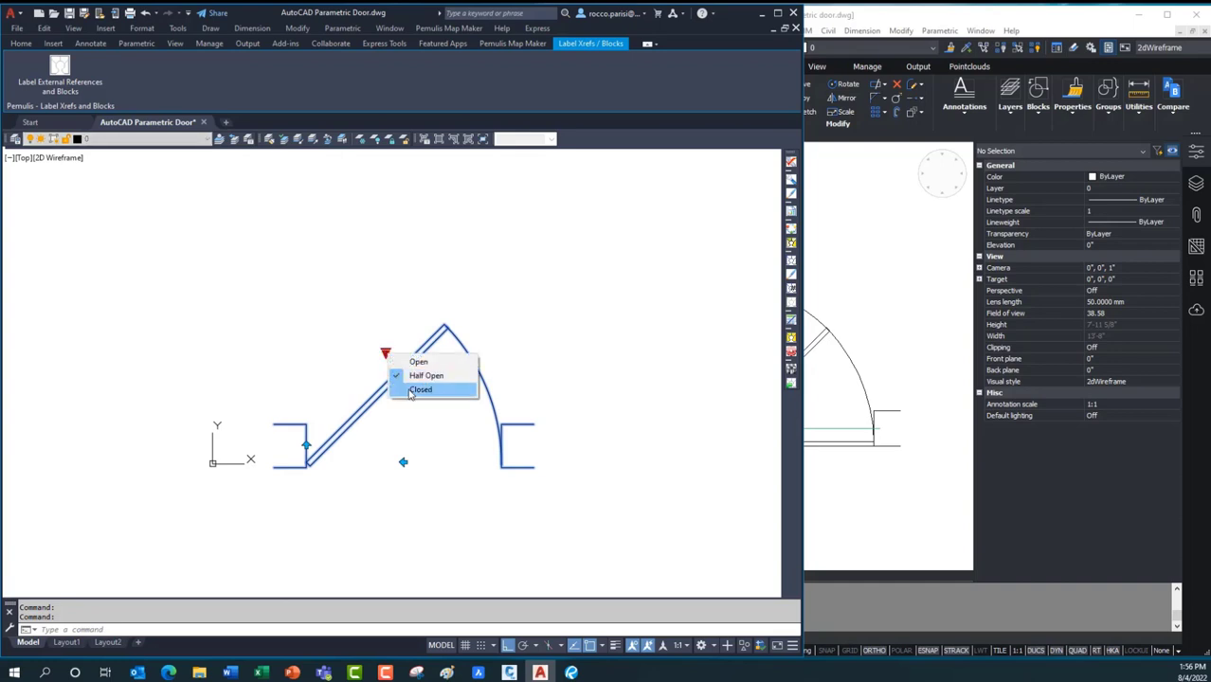
click(408, 389)
click(385, 353)
click(407, 364)
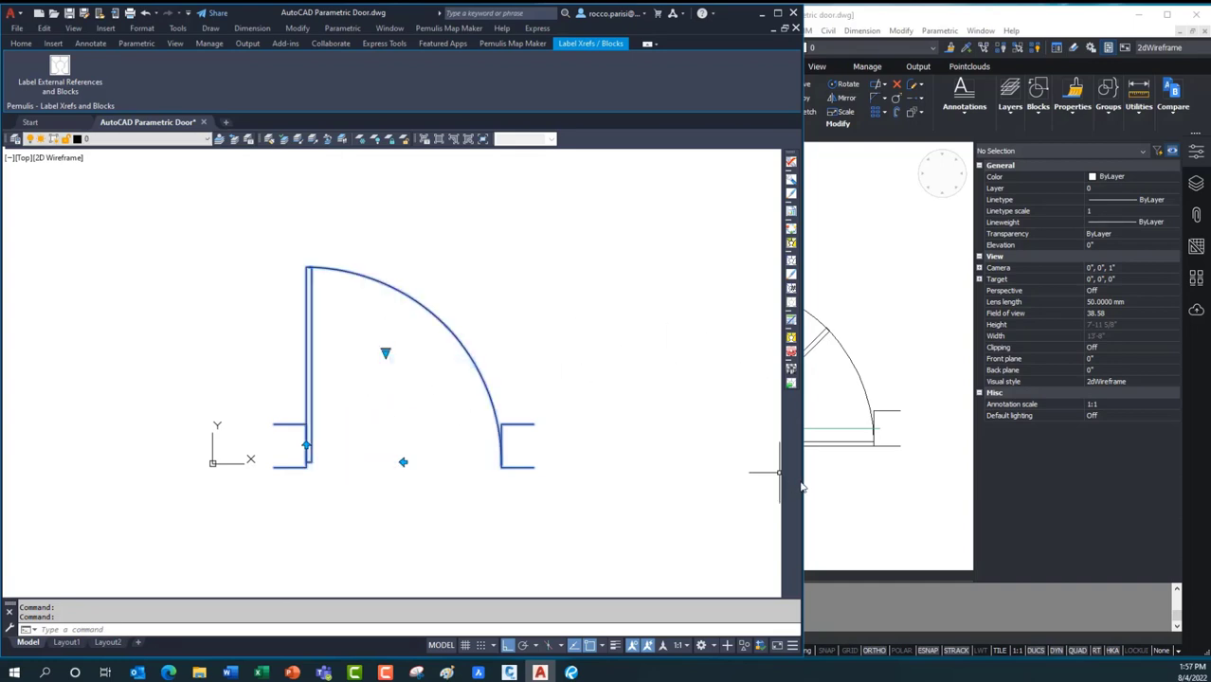
Narrow the AutoCAD window and switch to BricsCAD, enlarging its workspace by hiding the Properties panel and widening its window
mouse_move(803, 482)
mouse_down()
mouse_move(629, 495)
mouse_move(571, 506)
mouse_move(552, 516)
mouse_move(562, 520)
mouse_up()
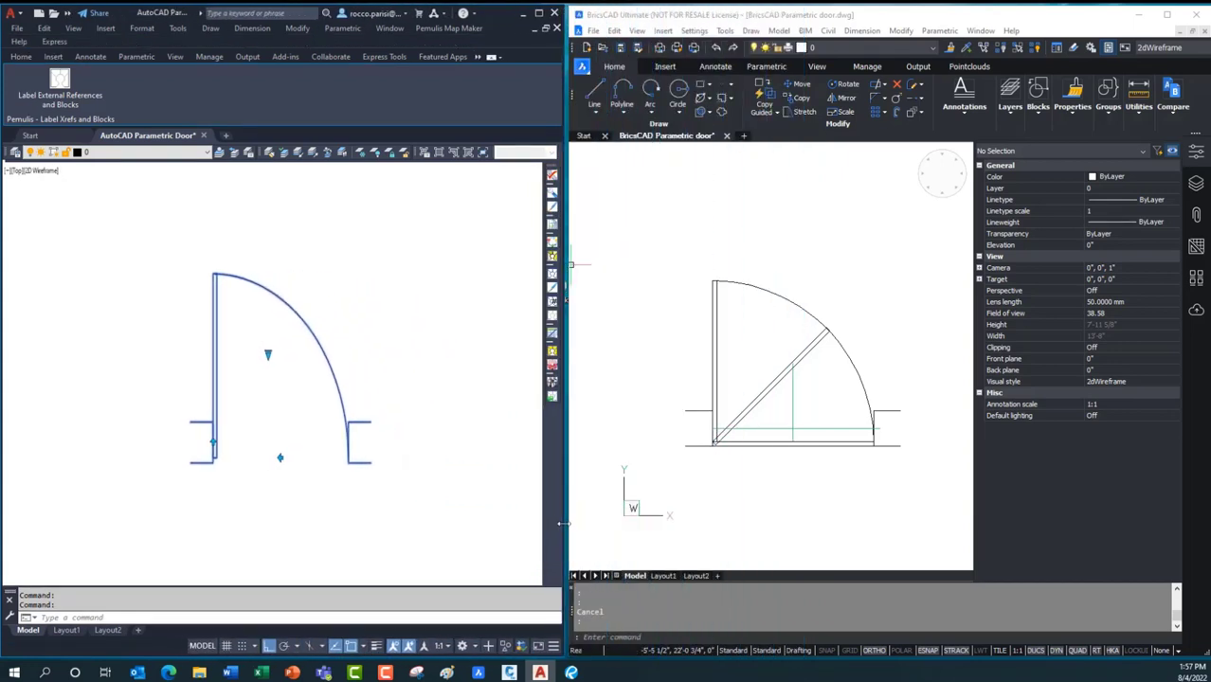
click(851, 492)
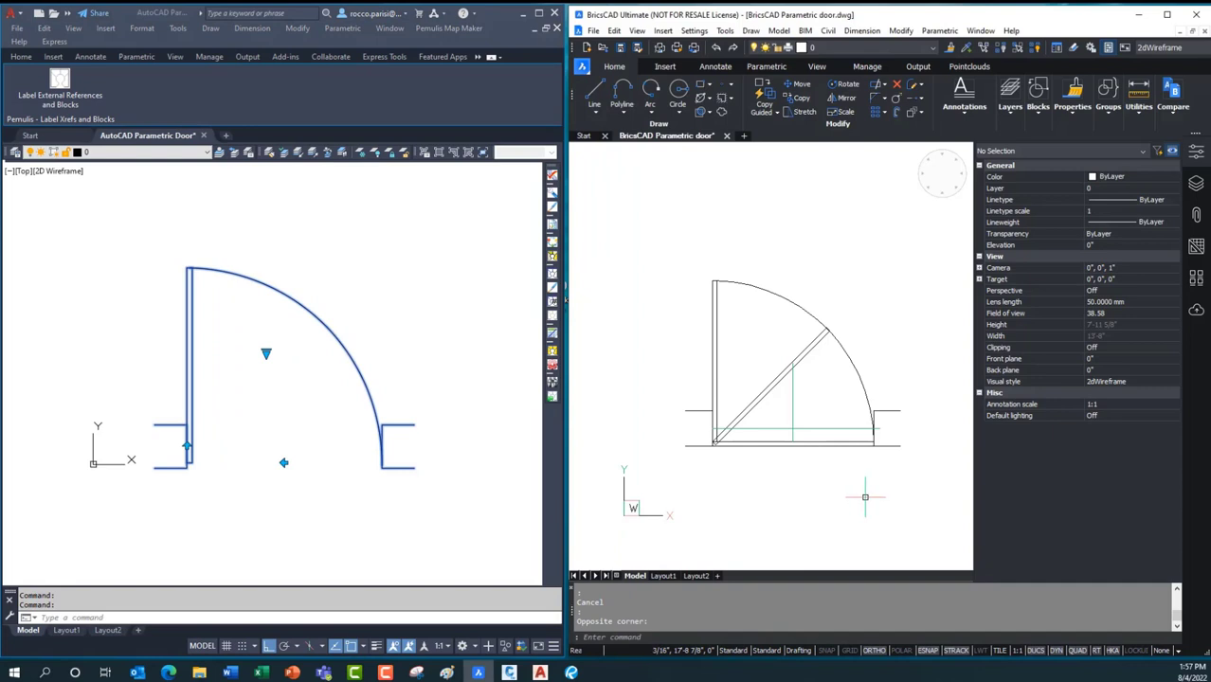
click(1199, 154)
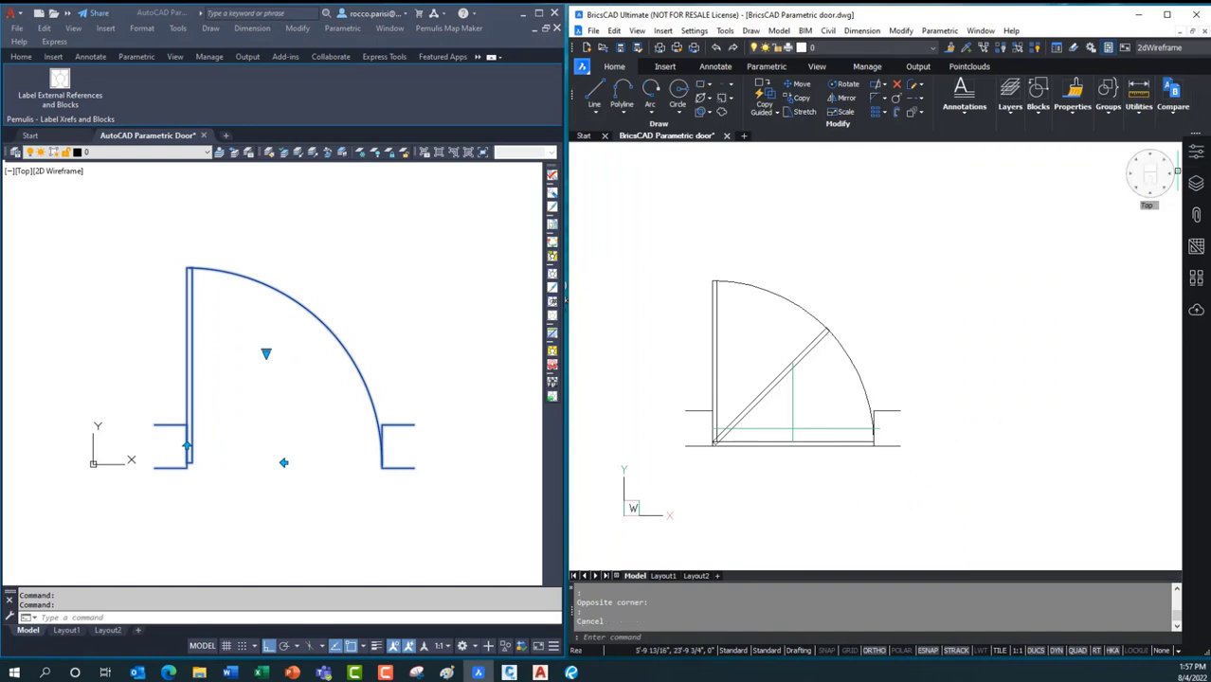
click(837, 310)
drag(566, 477, 268, 477)
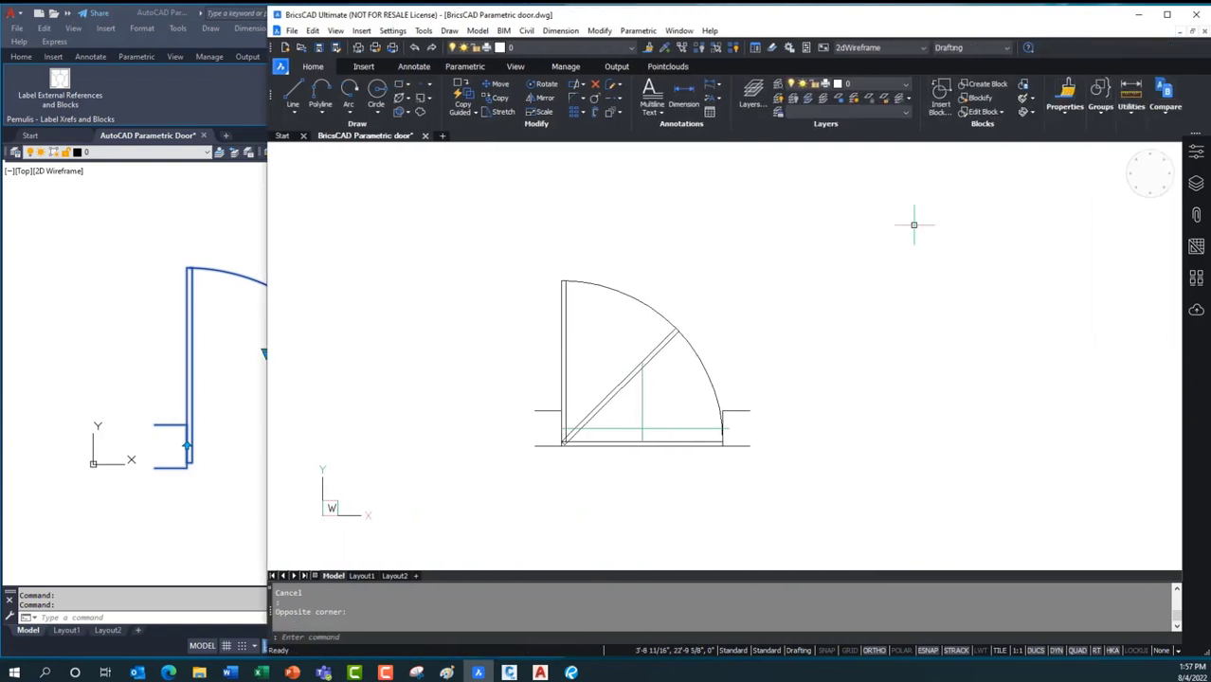
Open the Param_Door block for editing in BricsCAD and display its visibility state controls
double_click(628, 382)
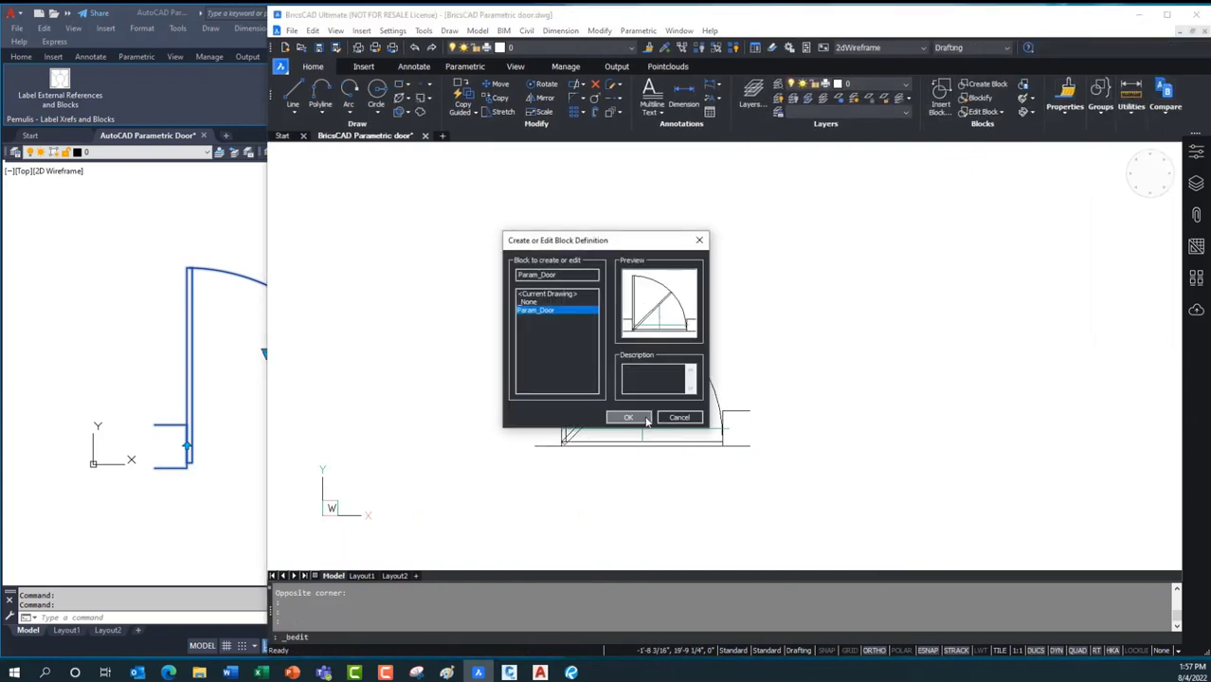
click(631, 417)
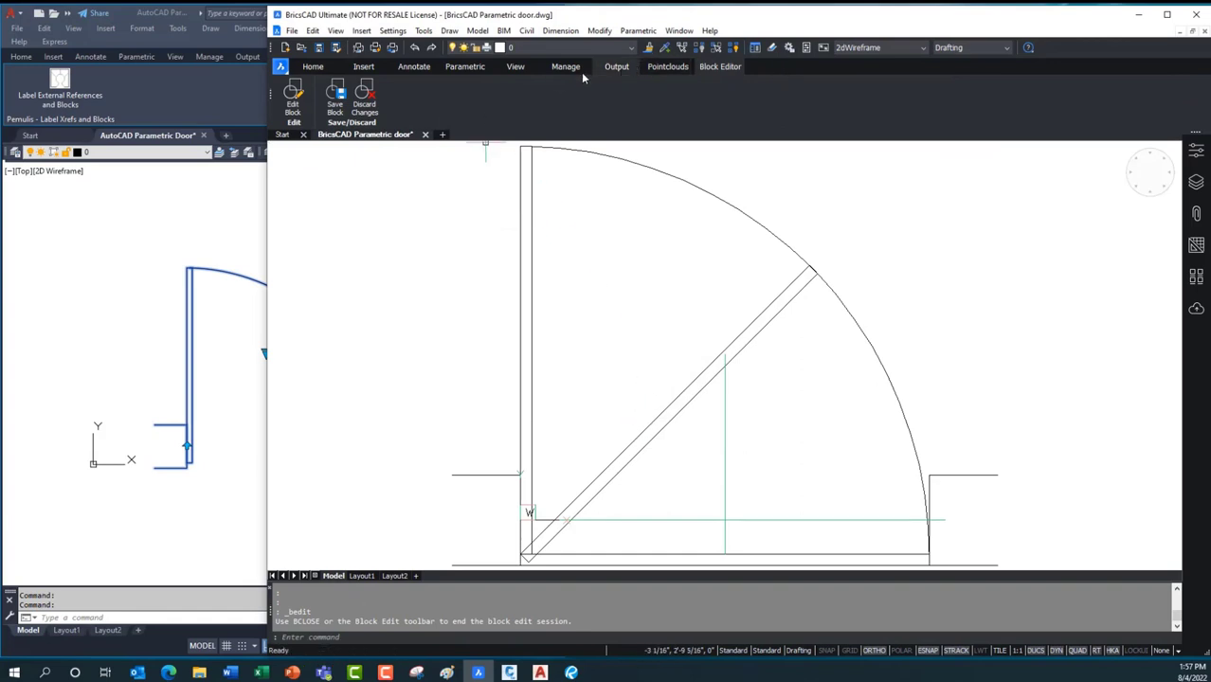
click(471, 66)
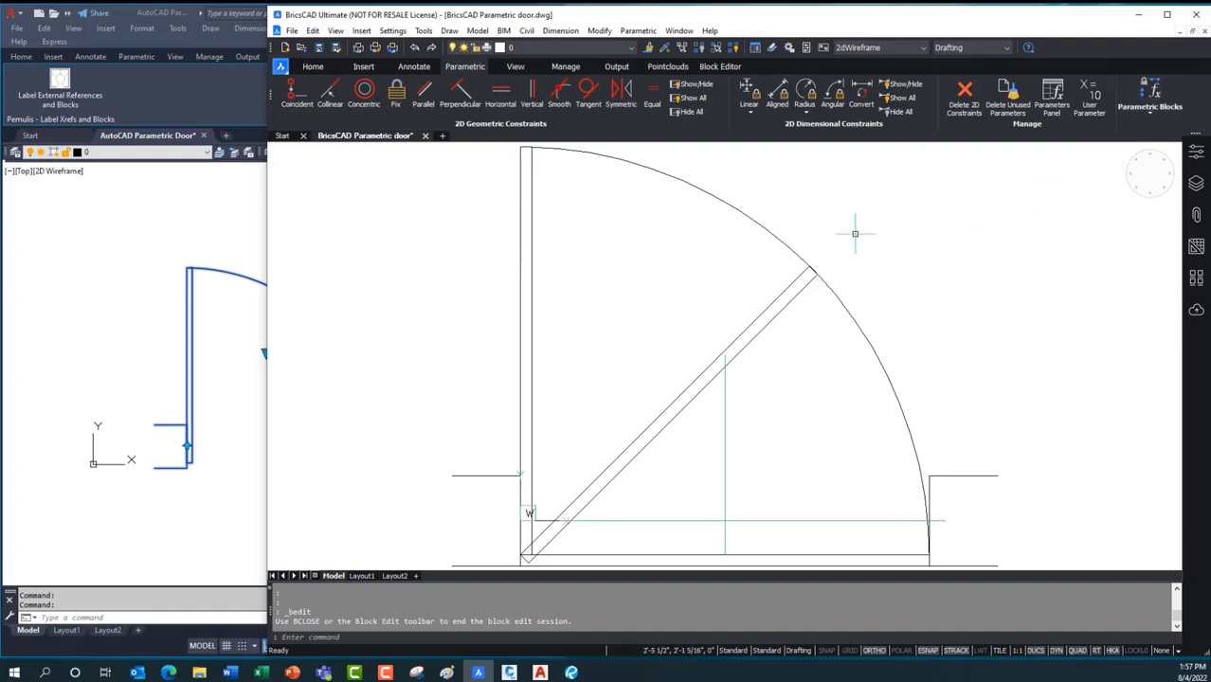
click(1150, 112)
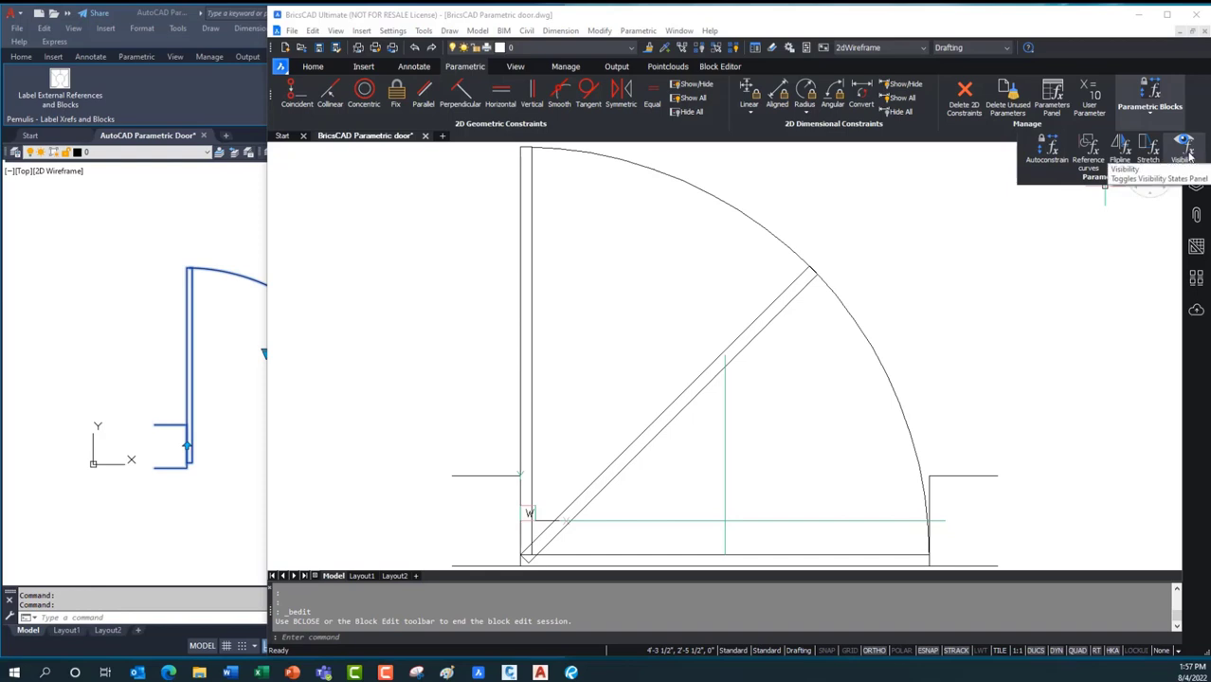
click(1190, 156)
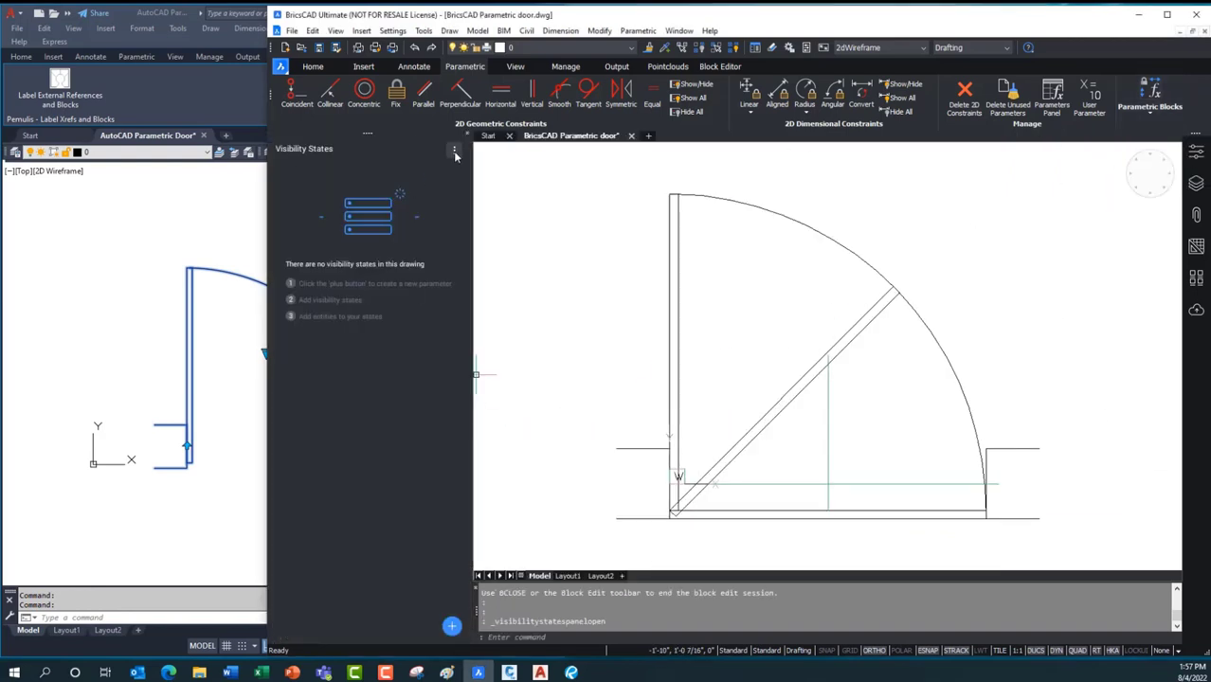
Create a visibility parameter named Door_Swing with the states Open, Half Open and Closed
click(453, 628)
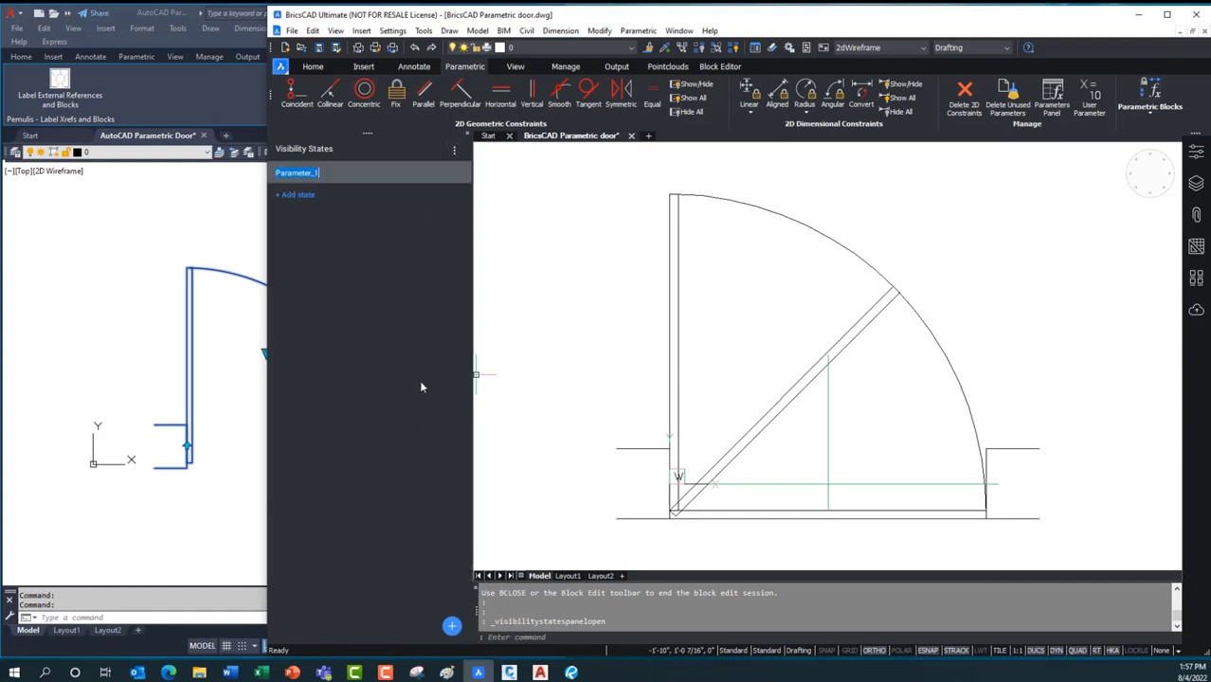
text(Door_Swing)
click(317, 196)
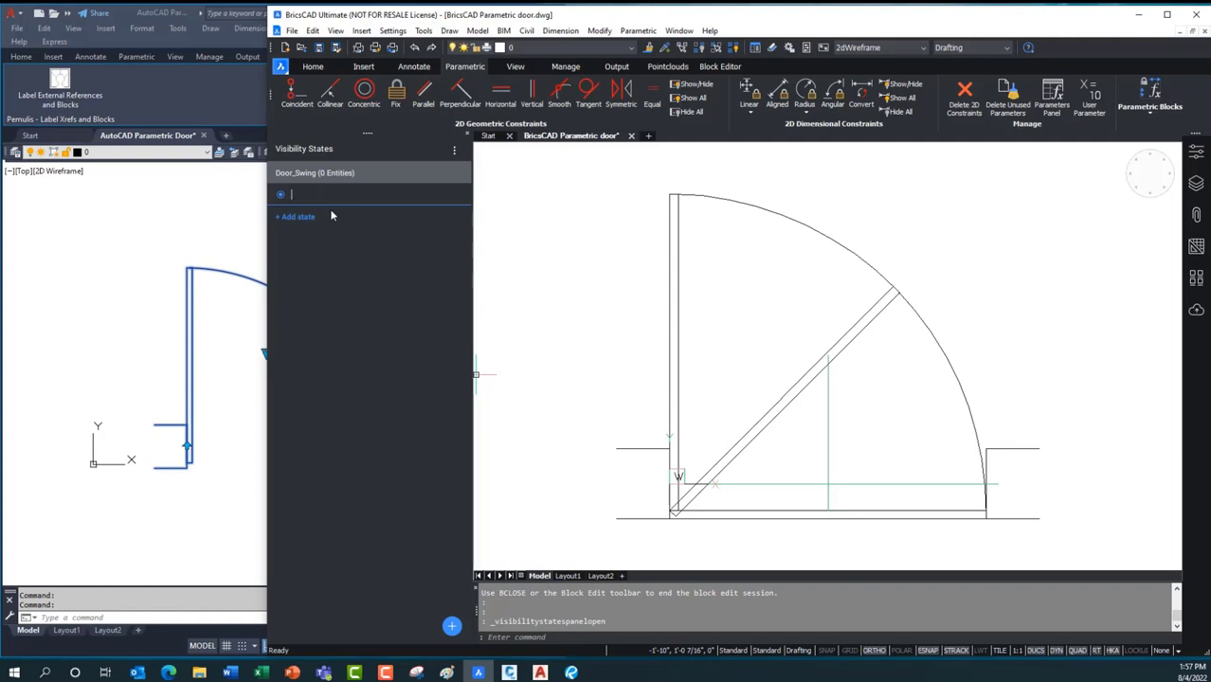
click(313, 218)
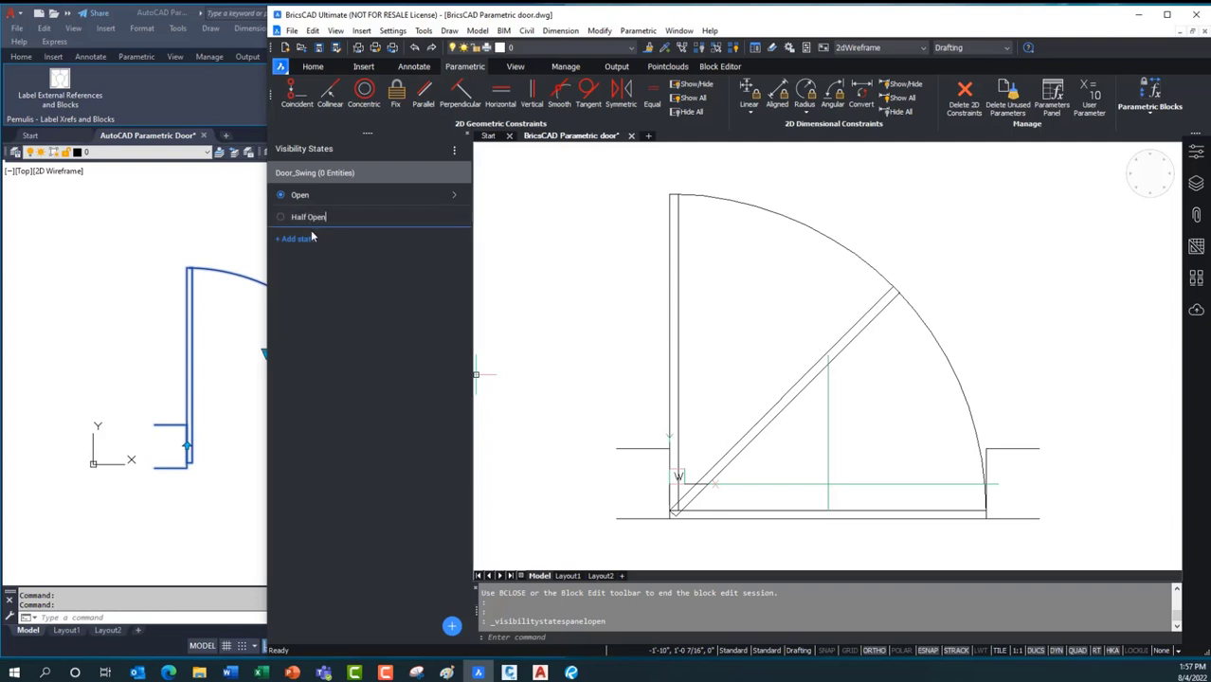
click(309, 242)
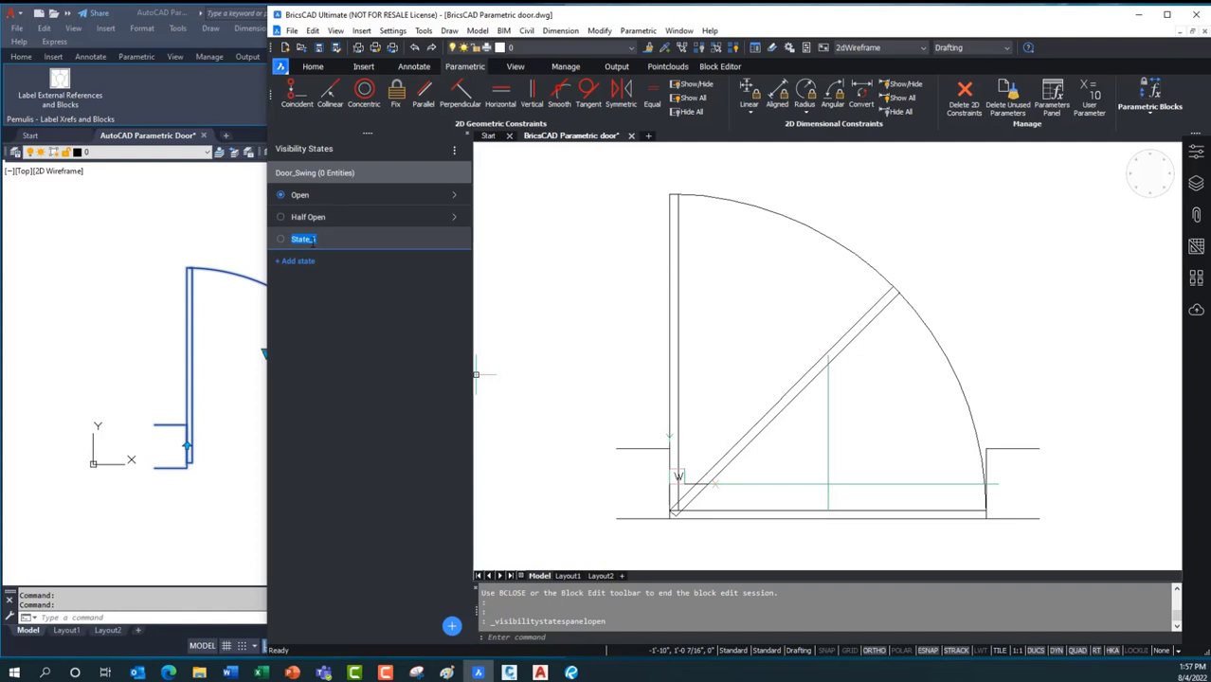
text(Closed)
key(Return)
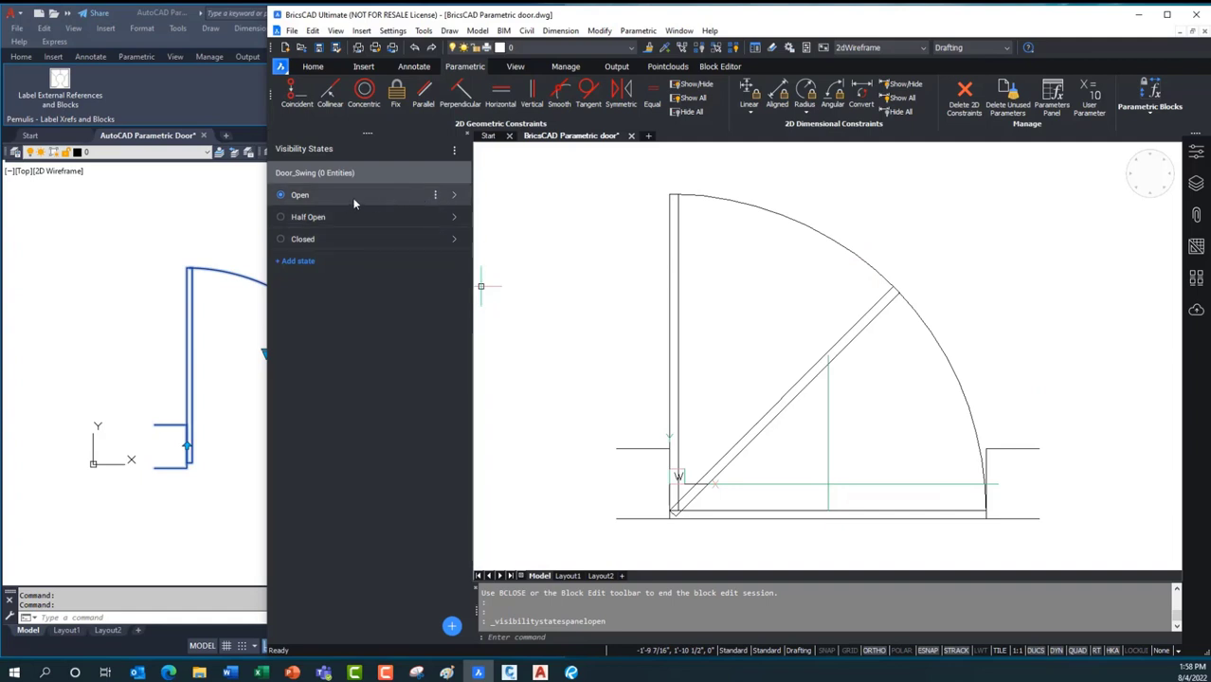
Make the 45-degree panel and the horizontal closed panel invisible in the Open state
click(436, 196)
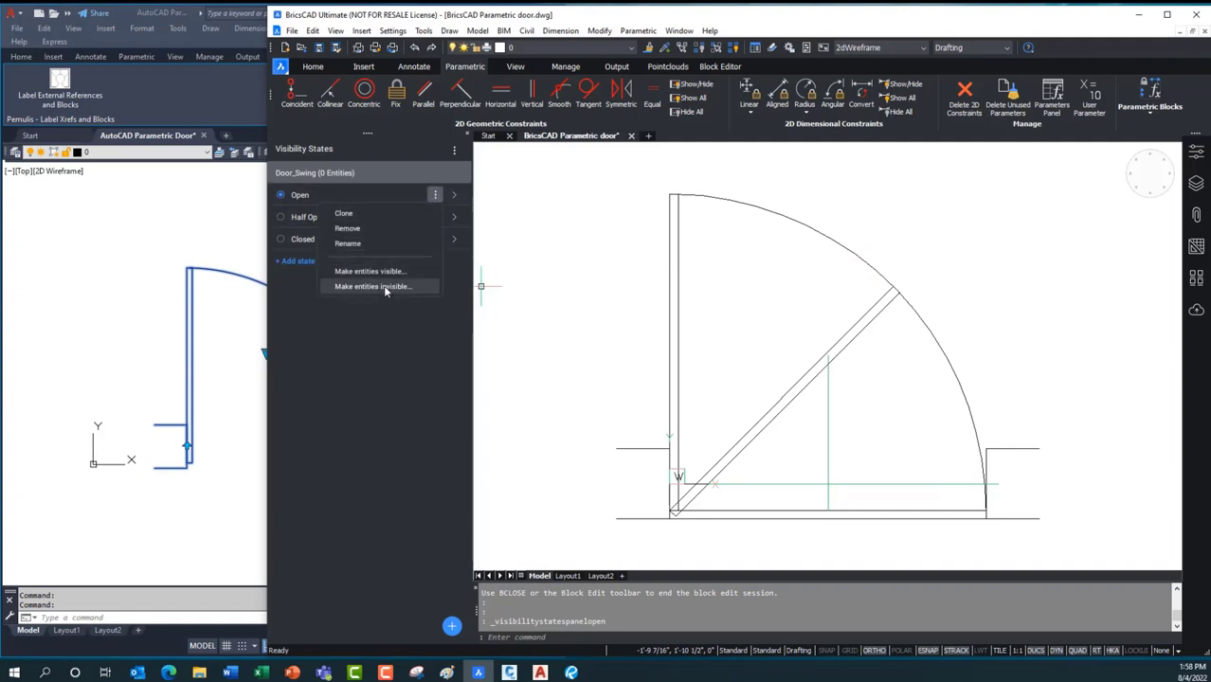
click(384, 286)
click(841, 353)
click(924, 510)
key(Return)
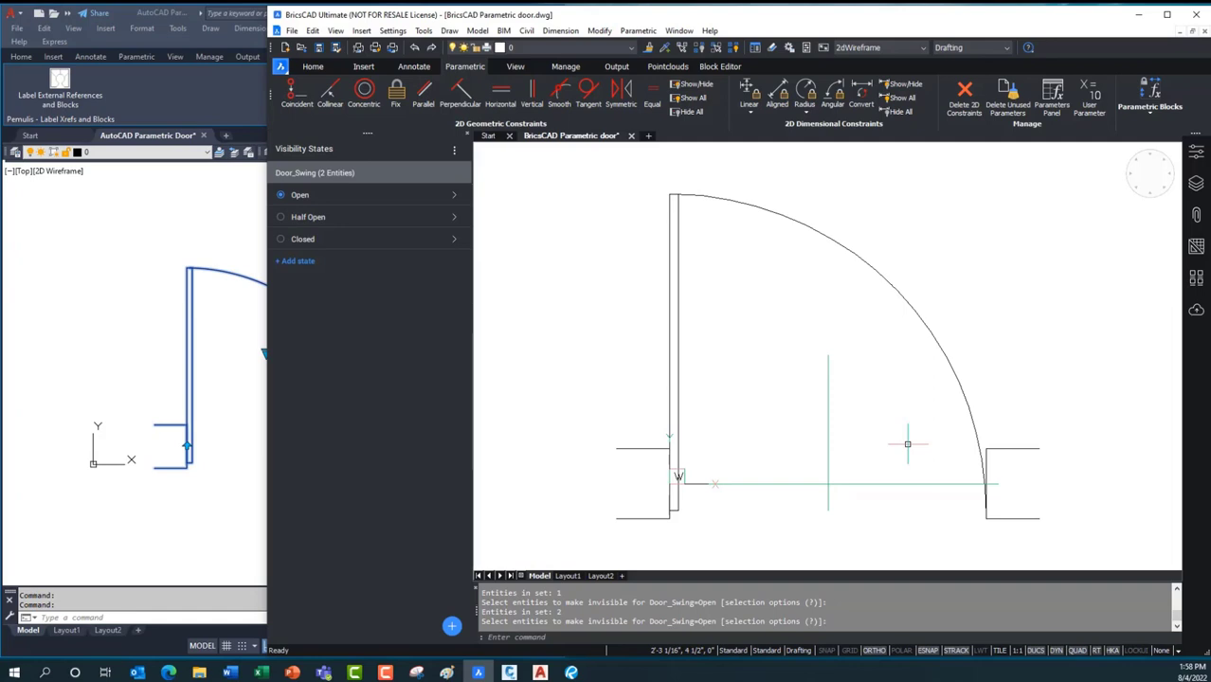
Activate the Half Open state and make the upper swing arc, vertical panel and horizontal panel invisible in it
click(310, 218)
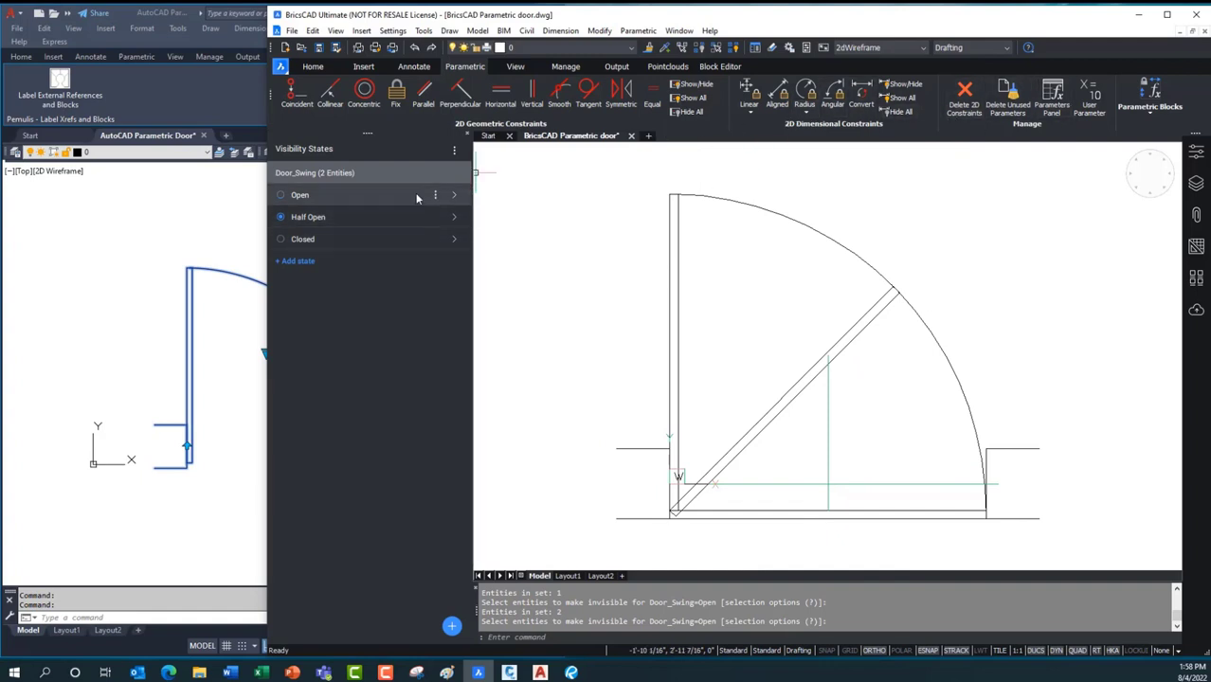
click(435, 217)
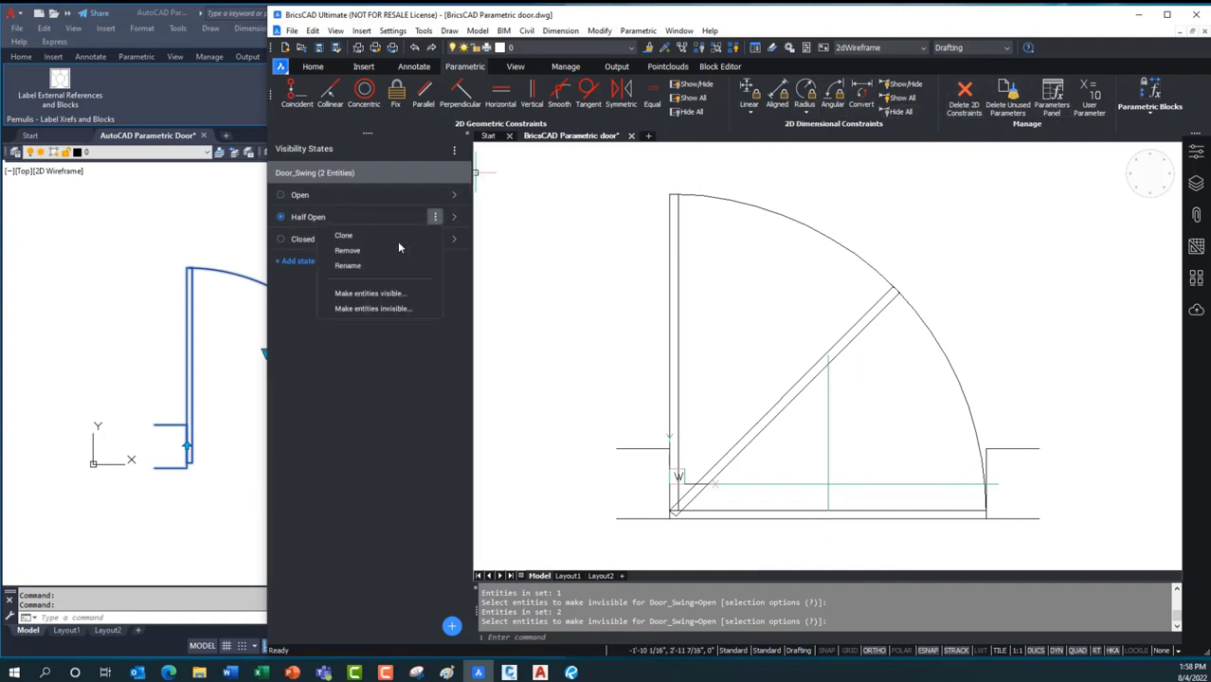
click(374, 309)
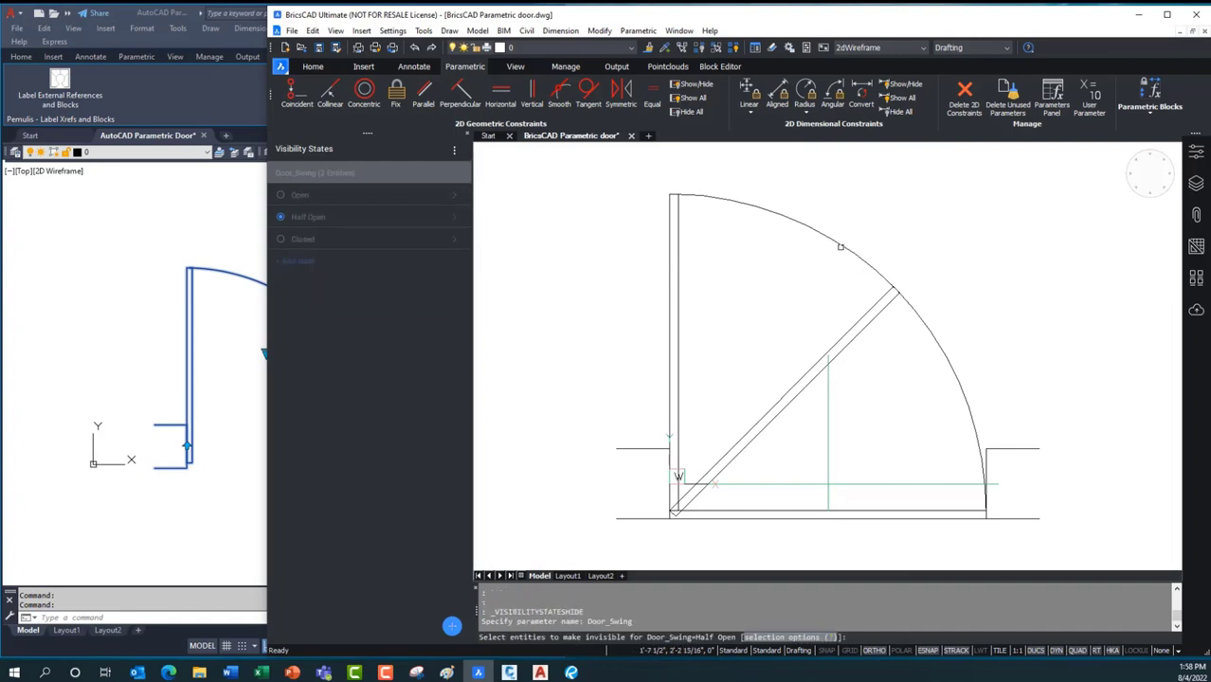
click(783, 216)
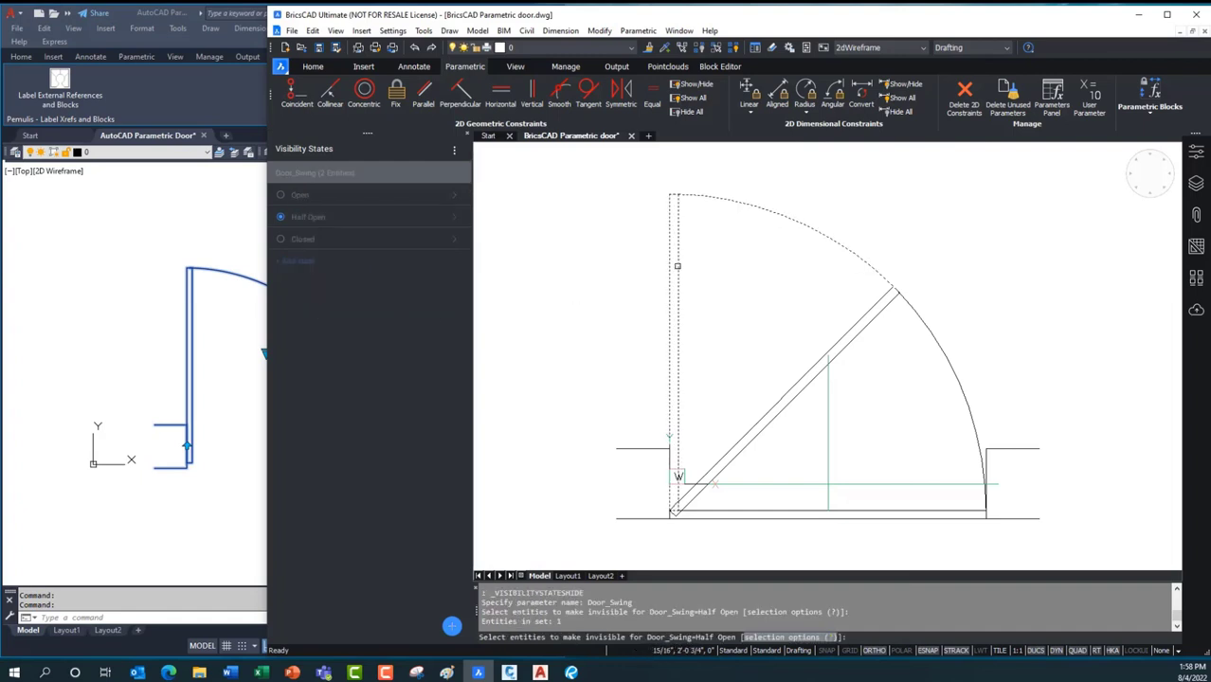
click(851, 510)
key(Return)
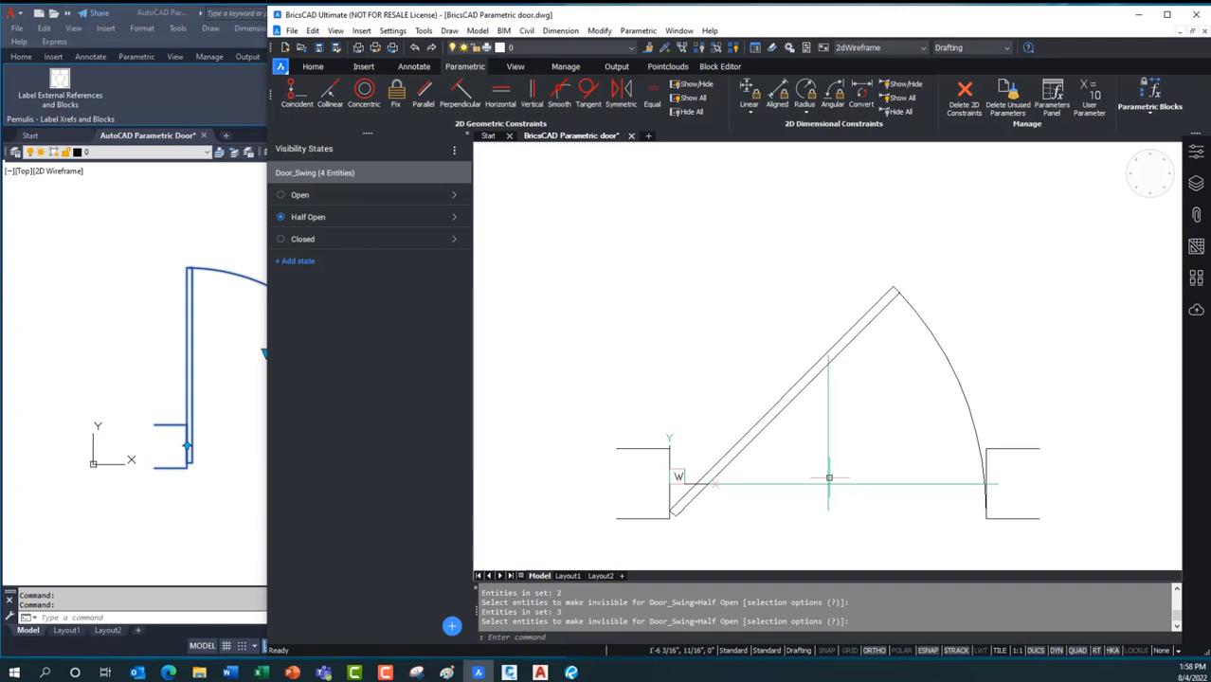
Activate the Closed state and make both swing arcs, the 45-degree panel and the vertical panel invisible in it
click(438, 239)
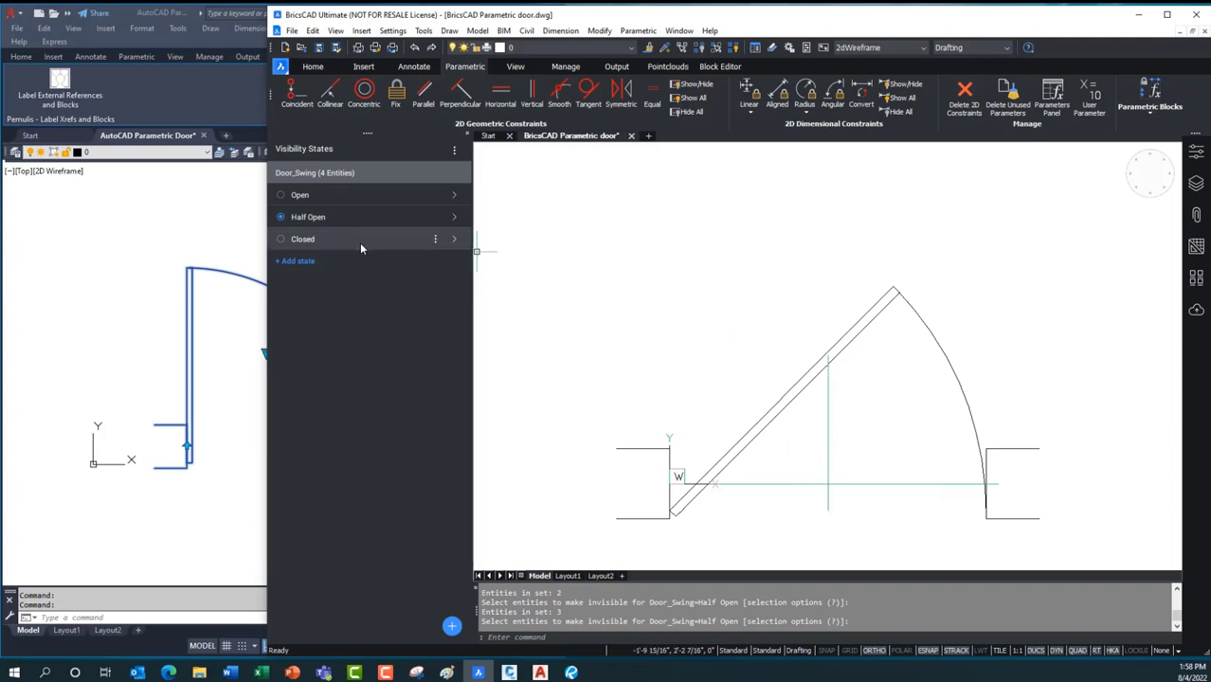
click(435, 239)
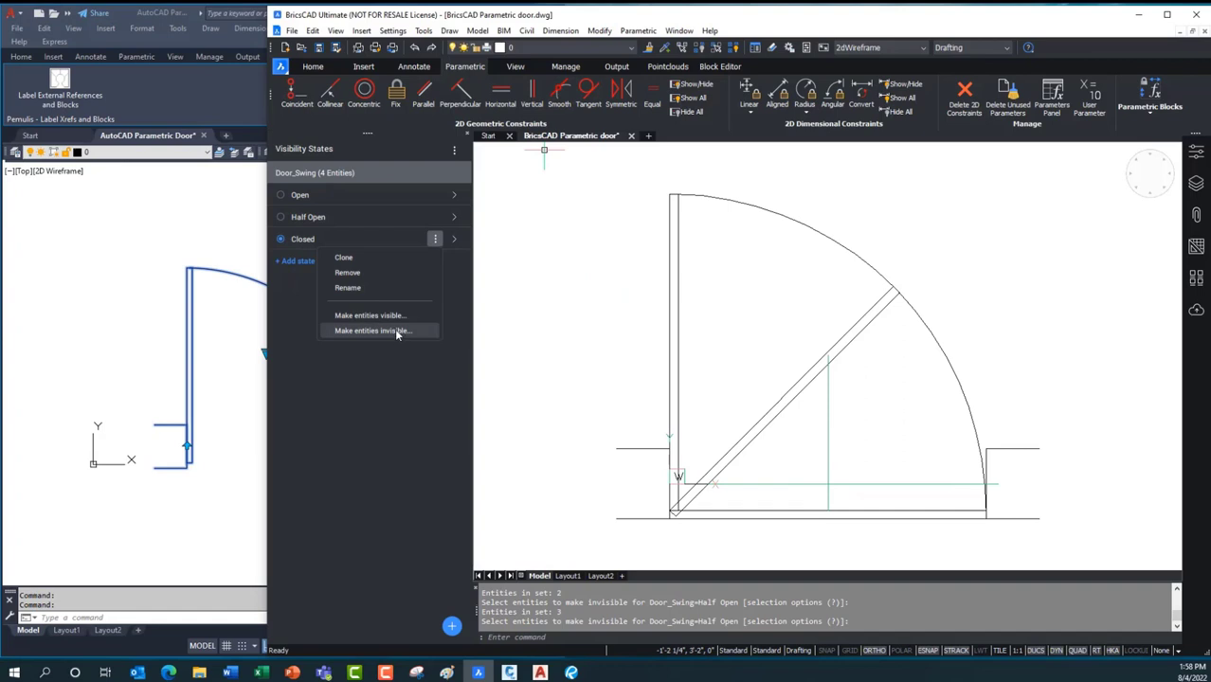
click(396, 331)
click(933, 264)
click(881, 303)
click(751, 300)
click(635, 362)
key(Return)
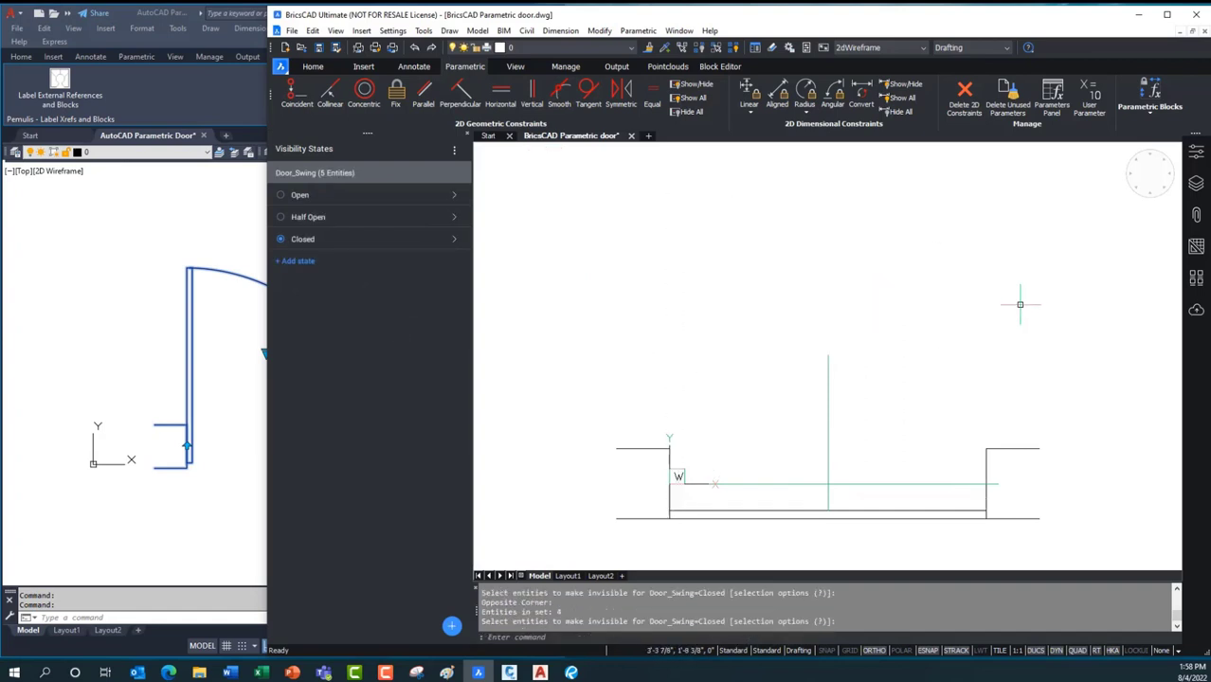
Make Open the current visibility state, then save the block and end the block editing session
click(296, 195)
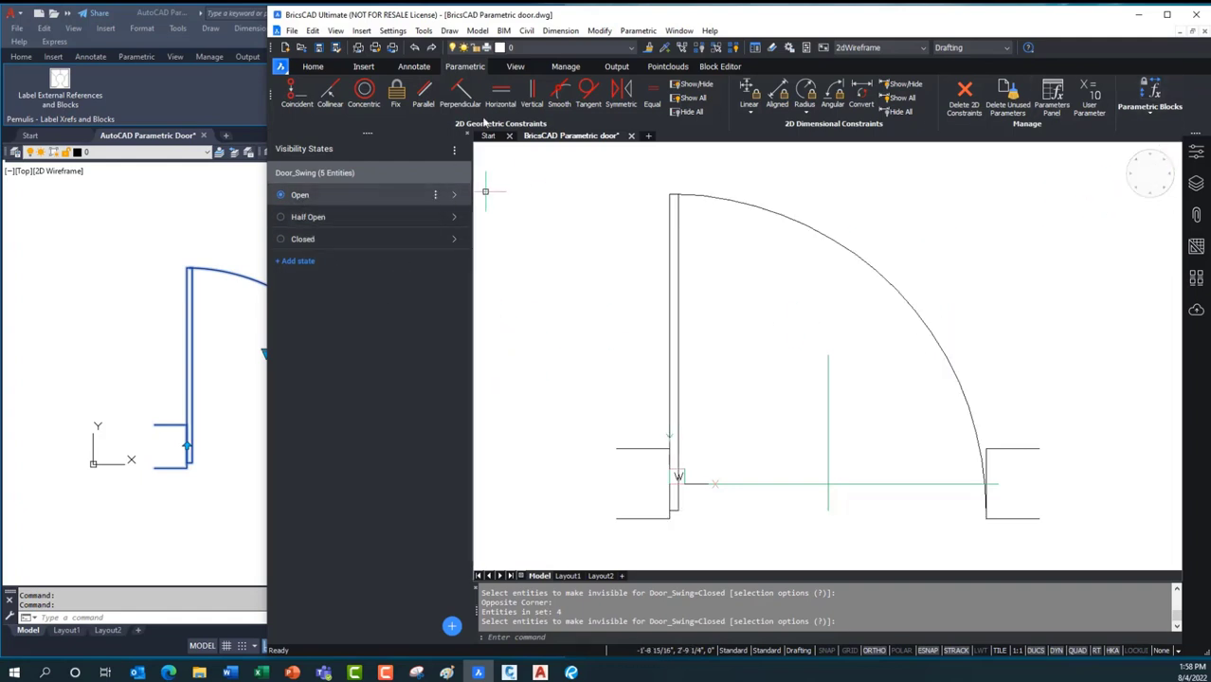
click(714, 68)
click(339, 100)
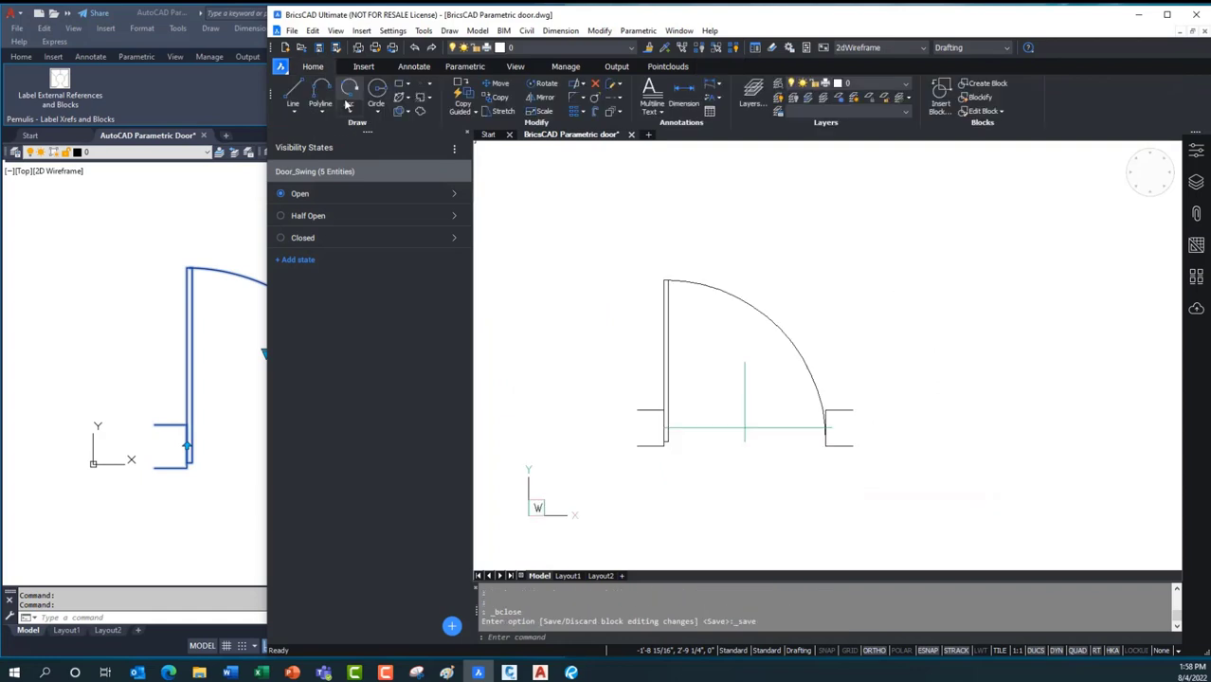
Examine the inserted door block's properties and its list of Door_Swing states, then clear the selection
click(1196, 151)
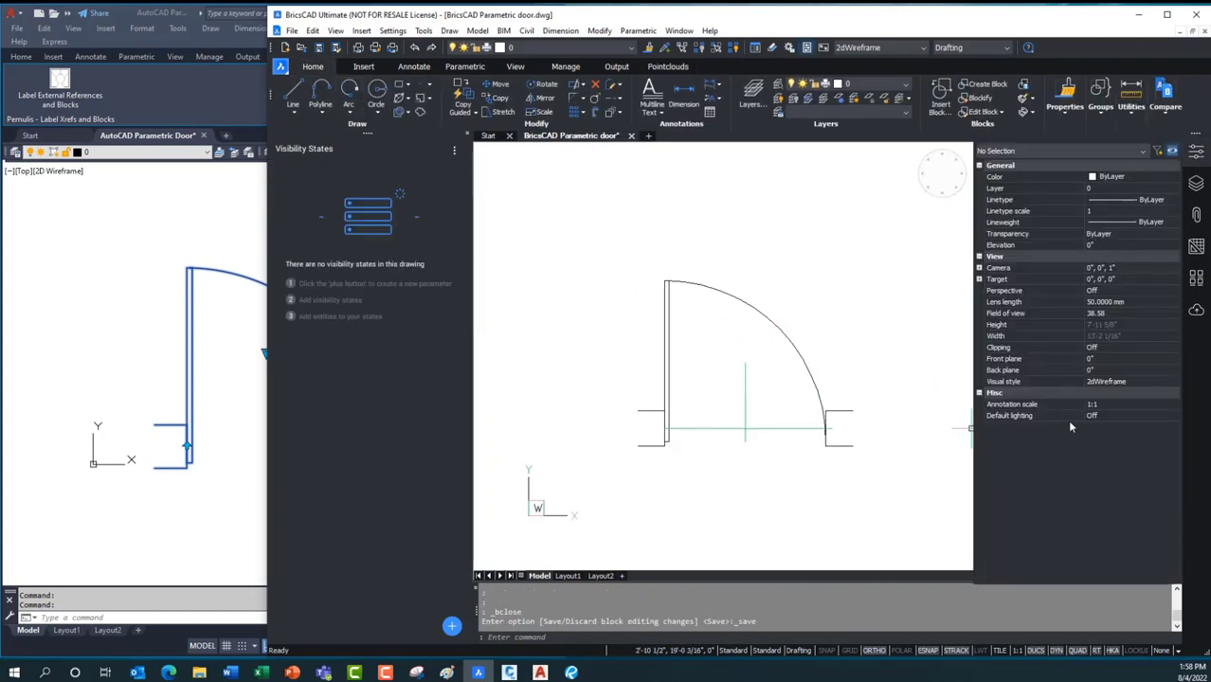
click(813, 377)
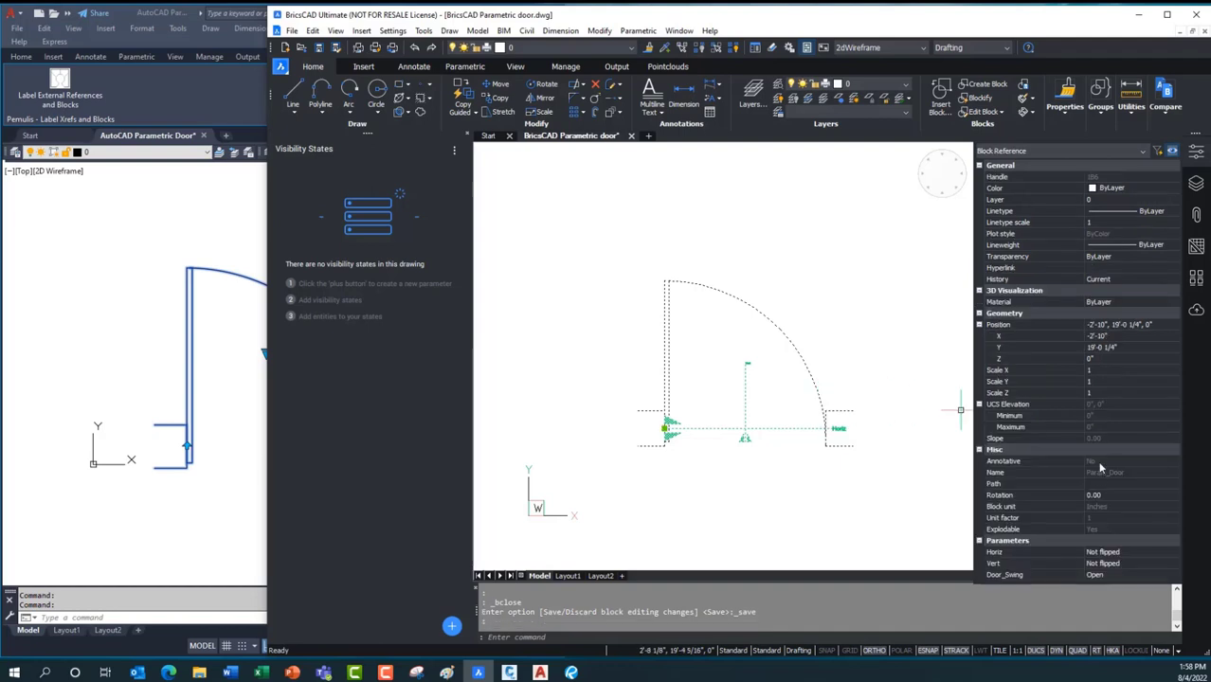
click(1112, 578)
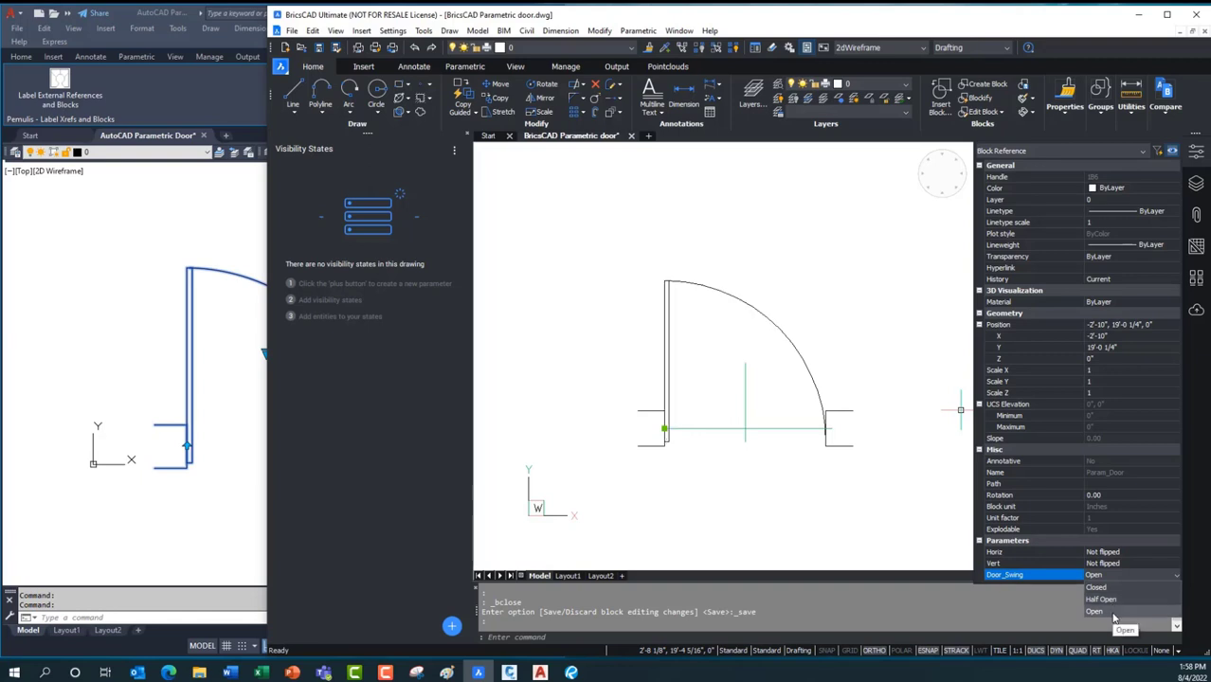
key(Escape)
key(Escape)
key(Escape)
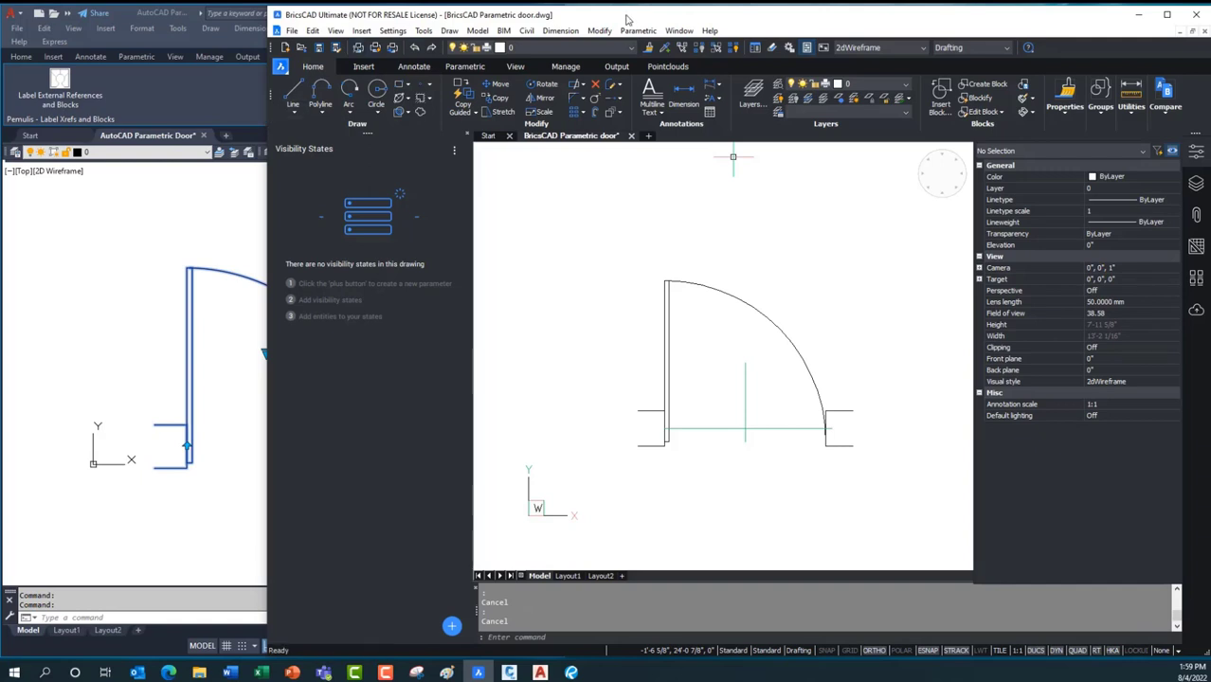
Narrow the BricsCAD window so it sits beside AutoCAD, and hide its Properties panel
drag(265, 480, 566, 489)
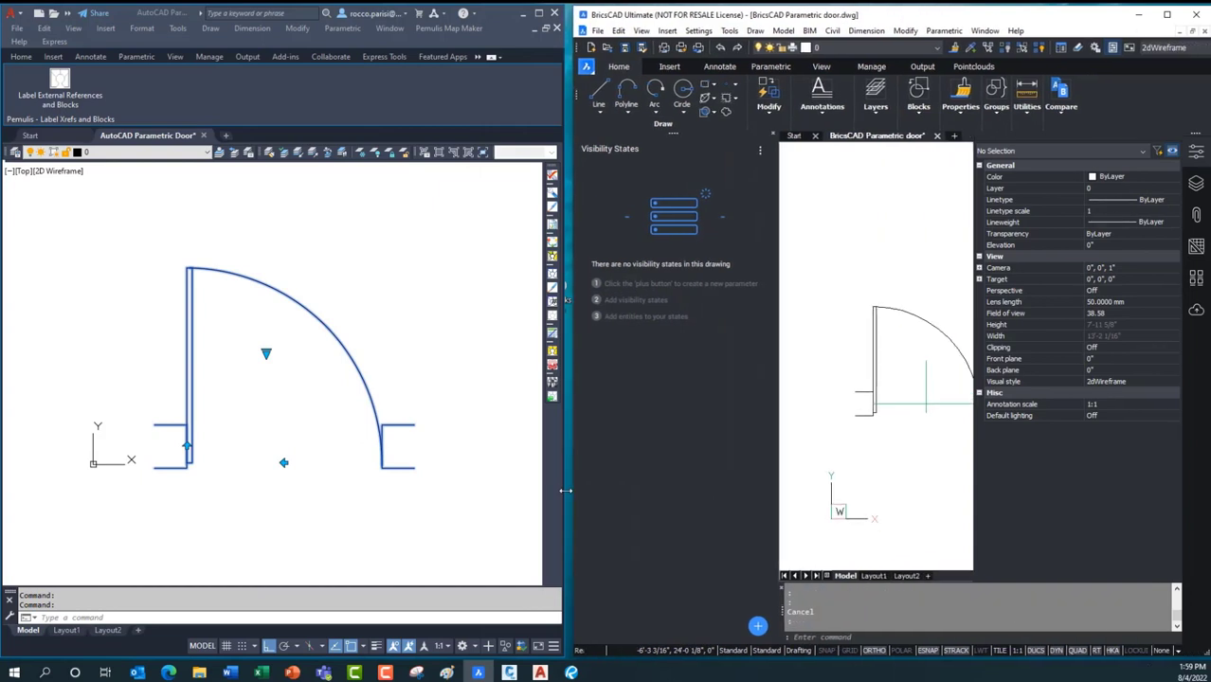
click(1194, 153)
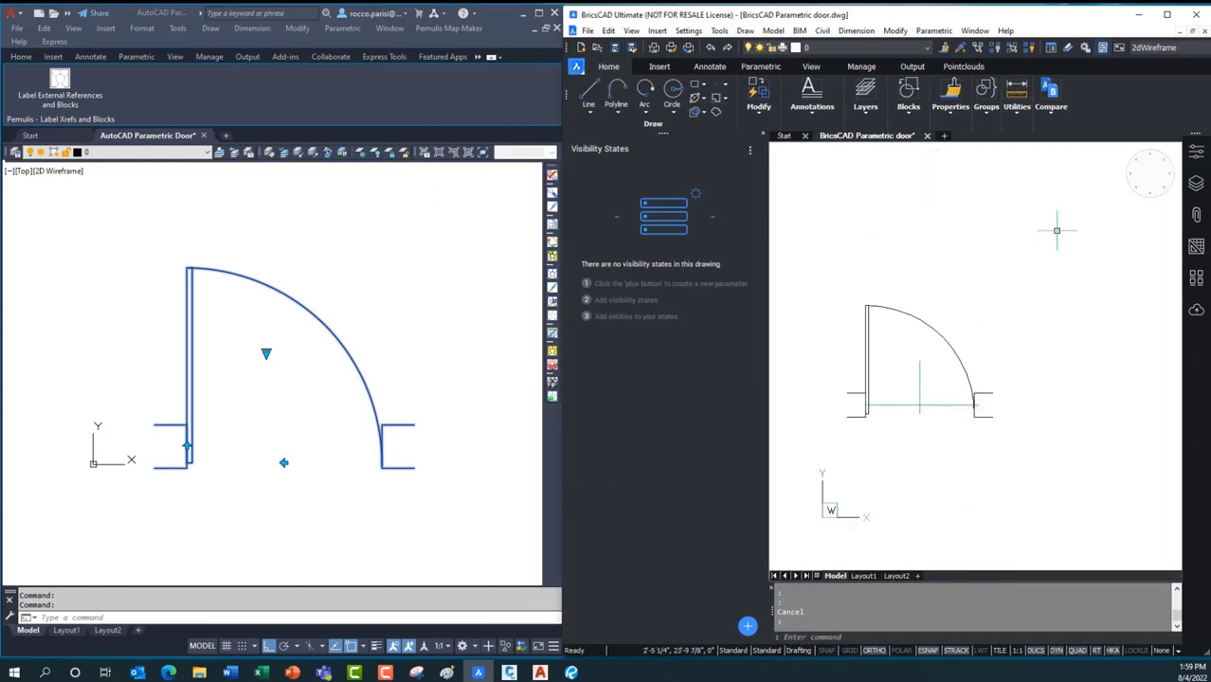
Switch to AutoCAD, clear the door block selection and bring the wall lines beside the door into view
click(185, 526)
key(Escape)
key(Escape)
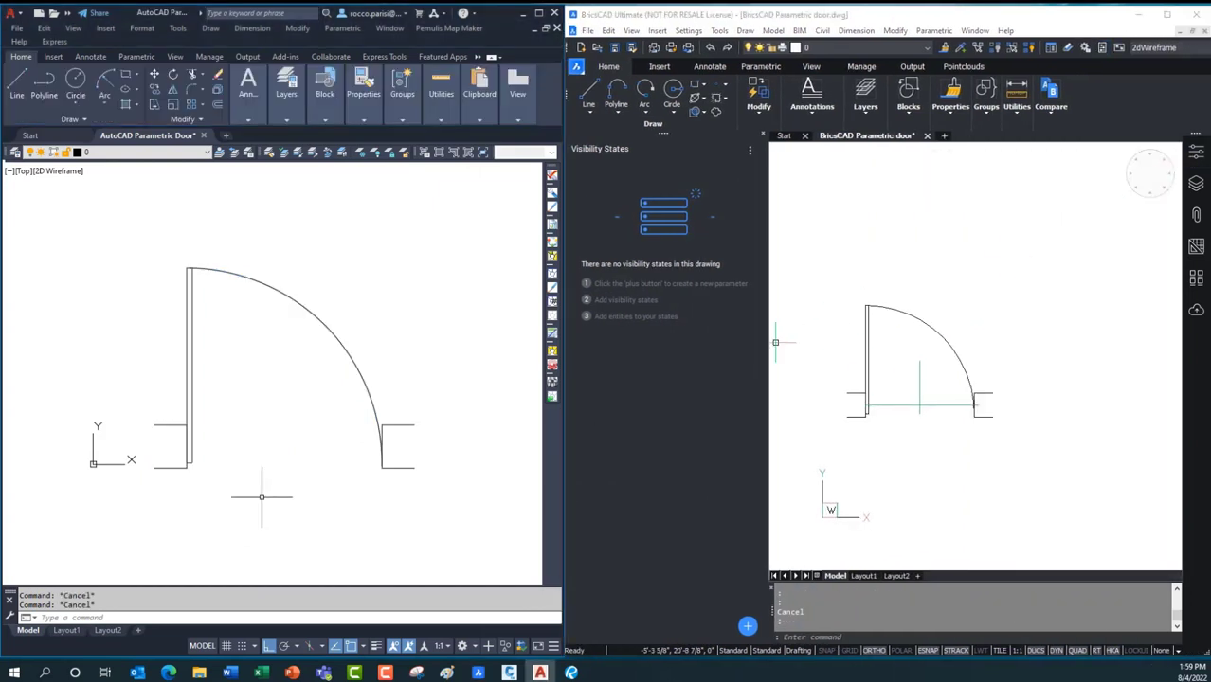
scroll(259, 495, down, 7)
mouse_move(415, 477)
middle_down()
mouse_move(266, 318)
mouse_move(314, 439)
middle_up()
scroll(270, 327, down, 2)
scroll(275, 341, up, 2)
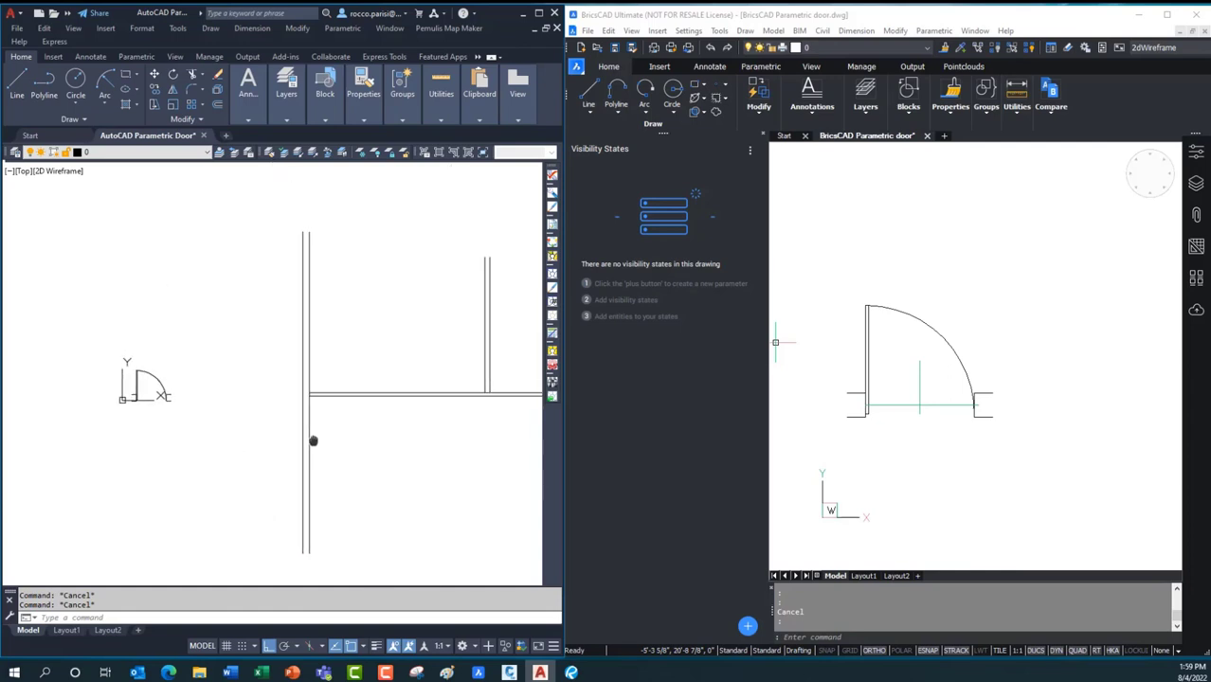
Switch to BricsCAD, close the Visibility States panel and show the wall lines together with the door block
click(962, 342)
scroll(961, 342, down, 3)
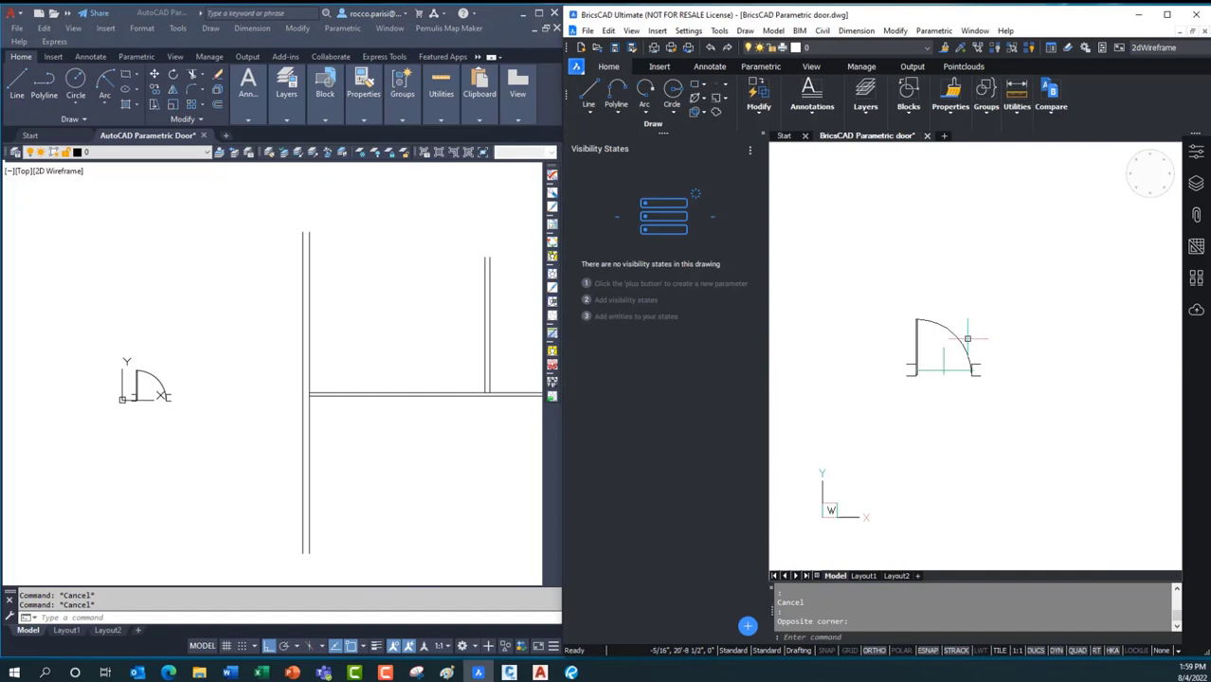
scroll(909, 352, up, 3)
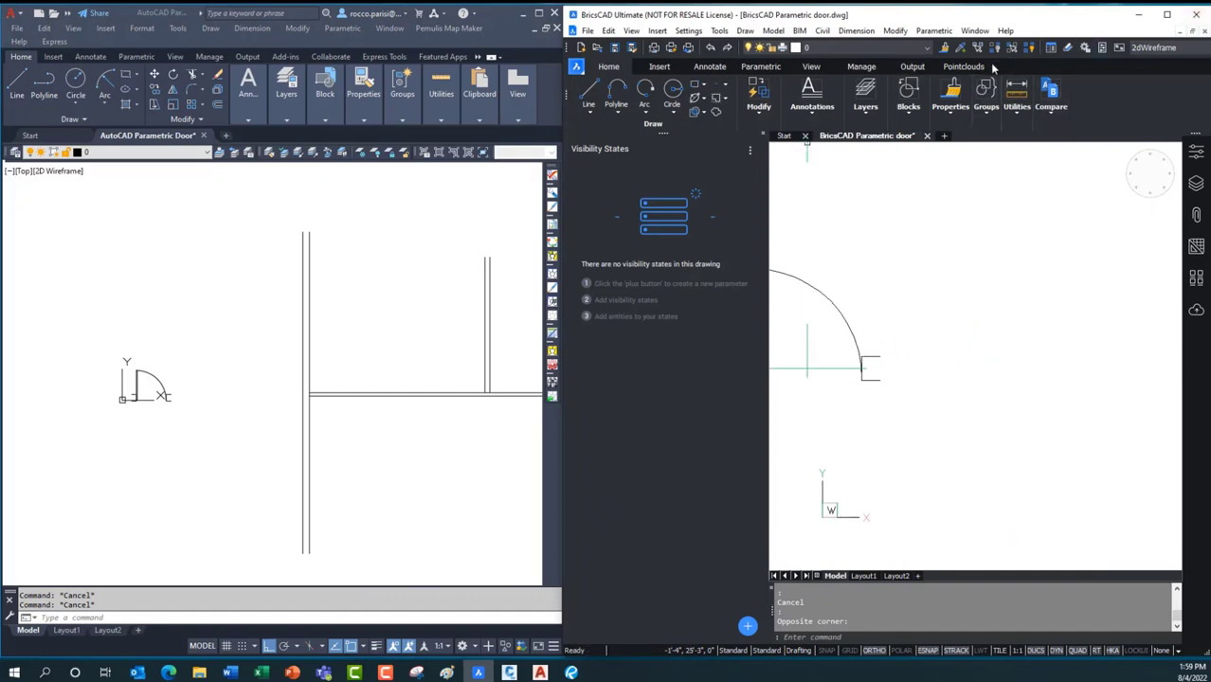
click(761, 67)
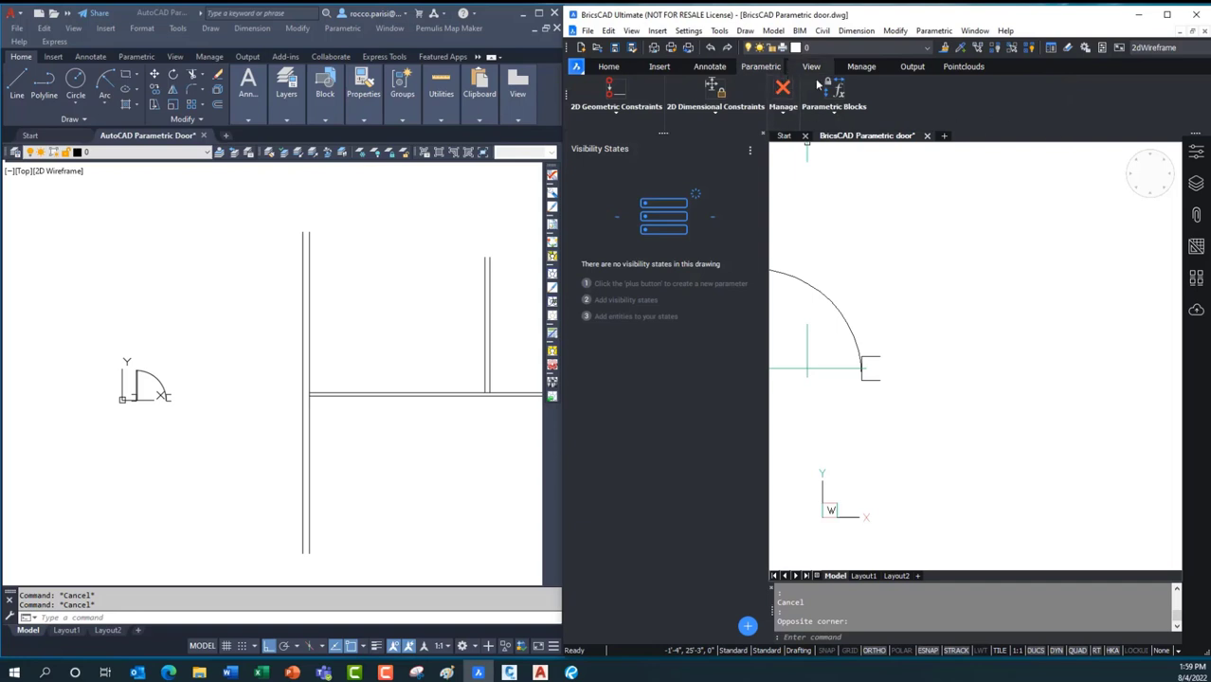
click(834, 94)
click(908, 163)
scroll(787, 369, down, 5)
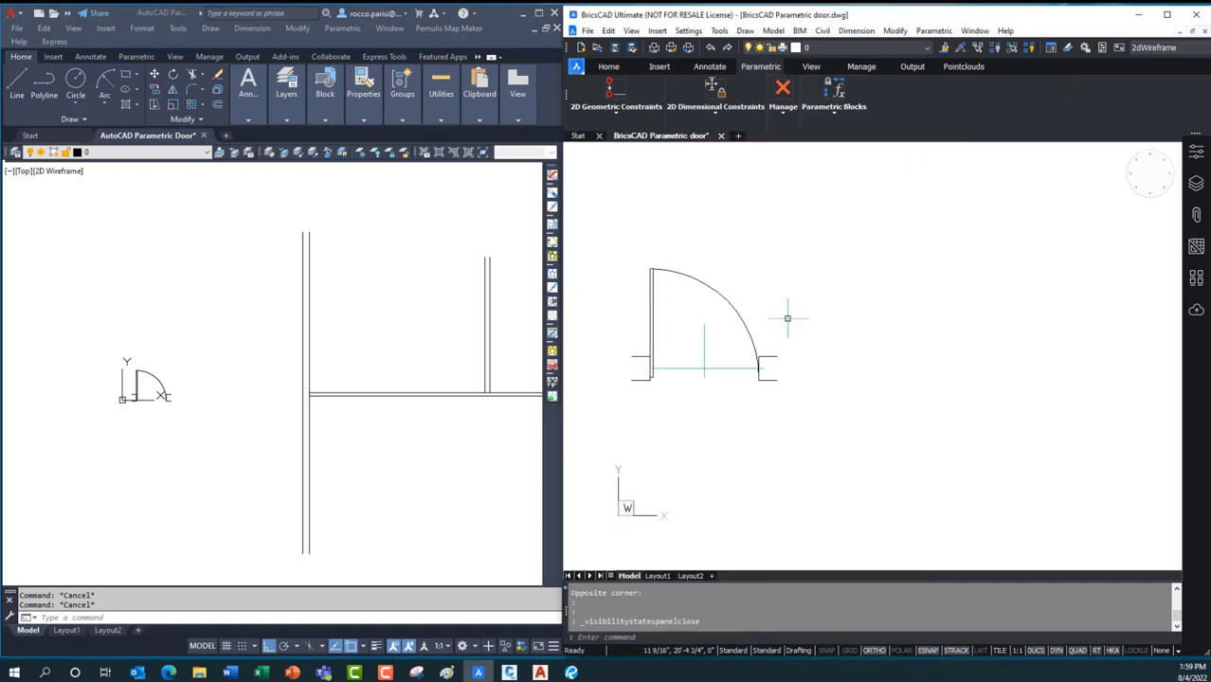
mouse_move(778, 403)
middle_down()
mouse_move(715, 407)
mouse_move(684, 390)
middle_up()
scroll(725, 402, up, 5)
scroll(759, 401, down, 5)
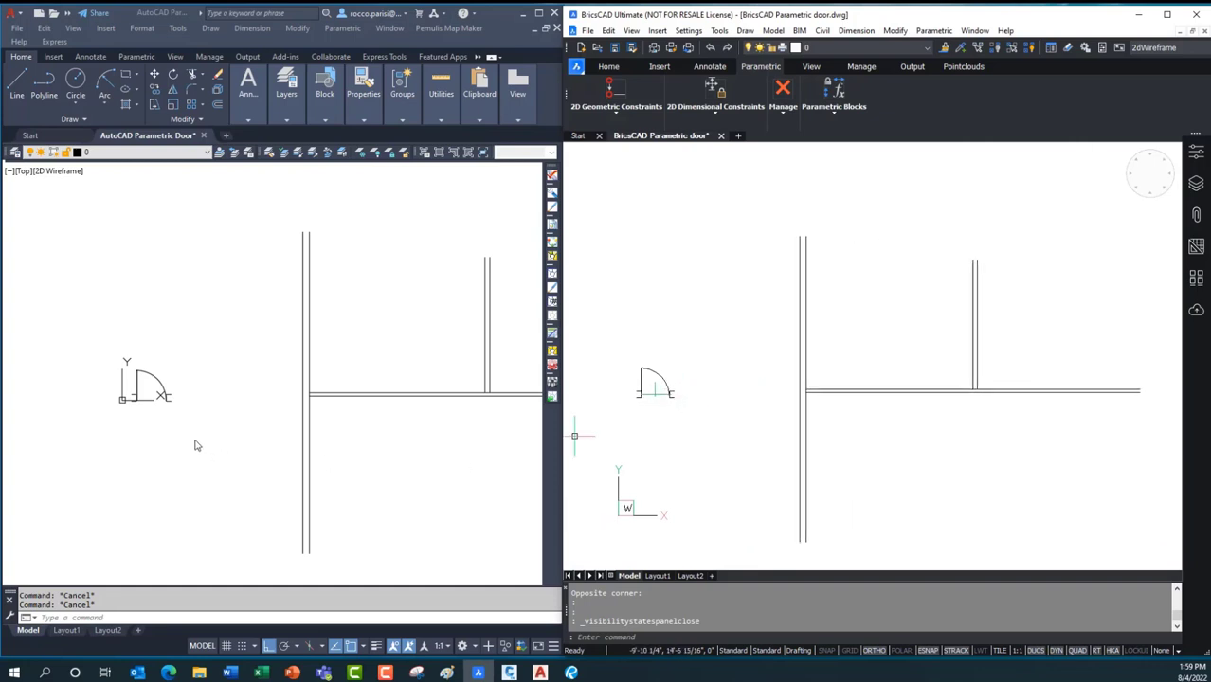
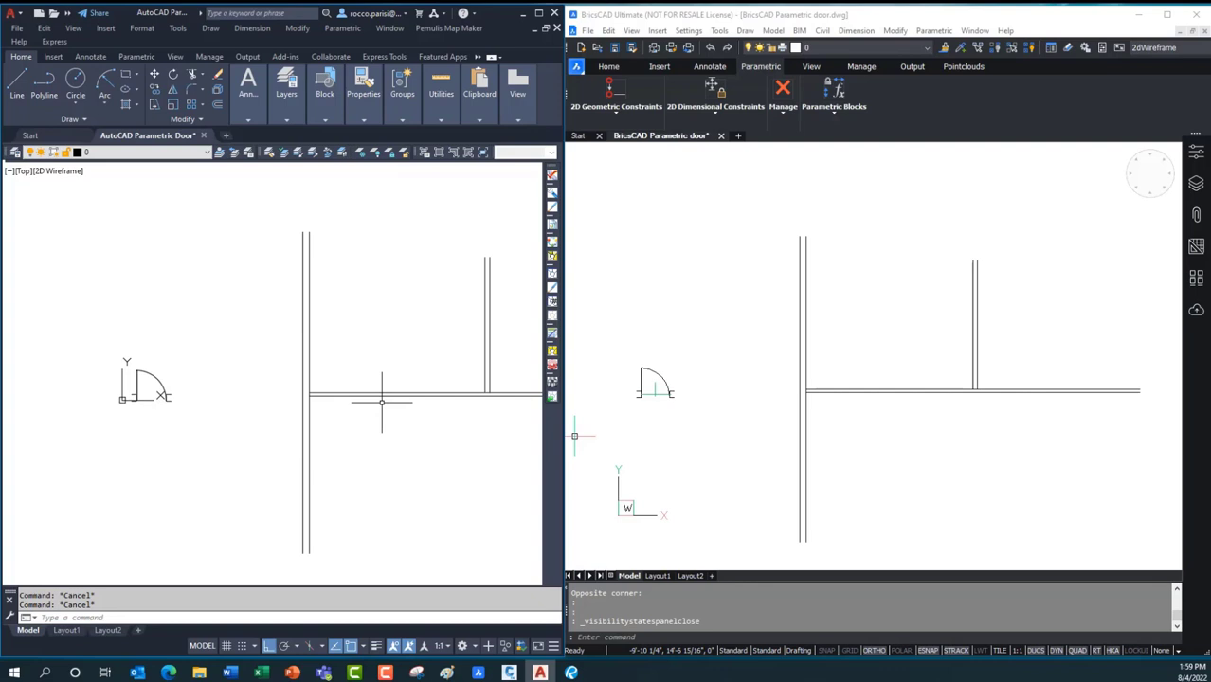
Open the AutoCAD Param_Door block for editing and draw a wipeout polygon around the door opening between the jambs
double_click(161, 381)
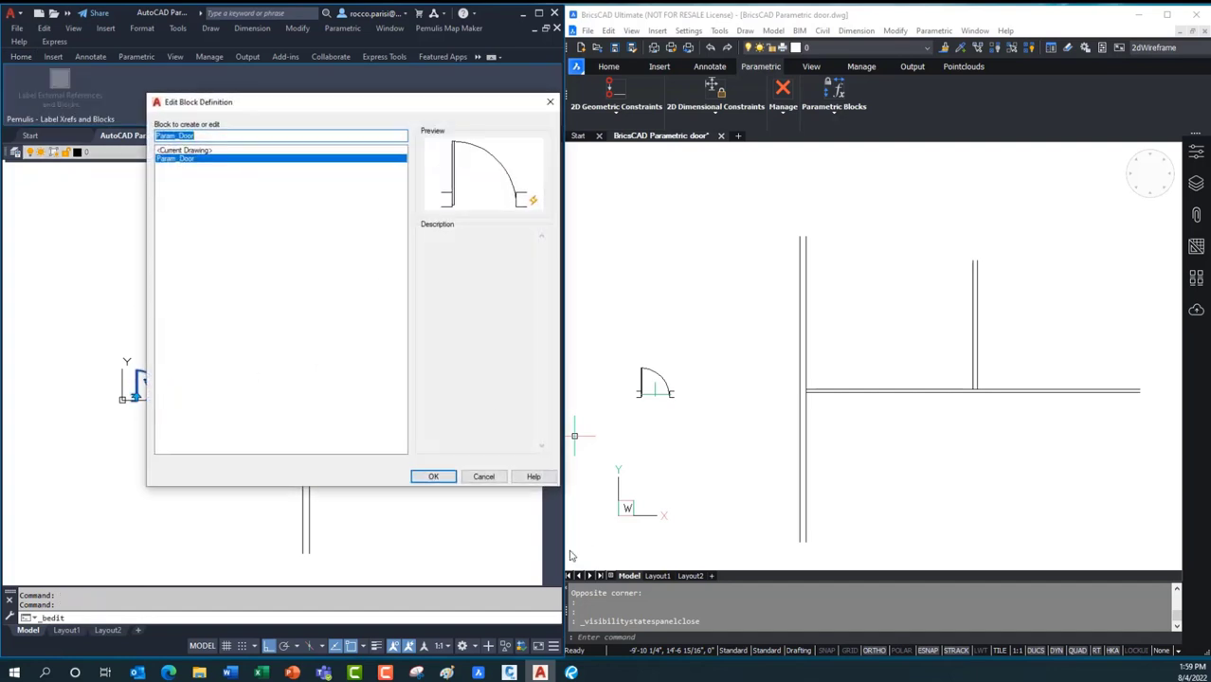
click(433, 477)
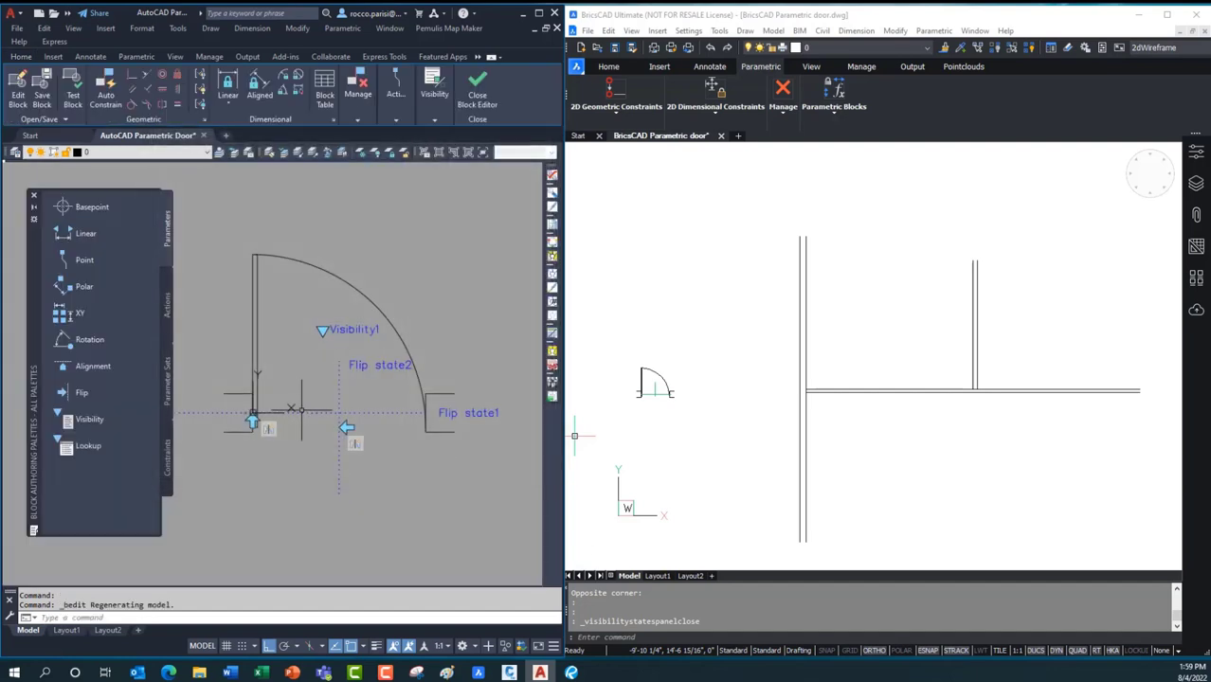
text(wipeou)
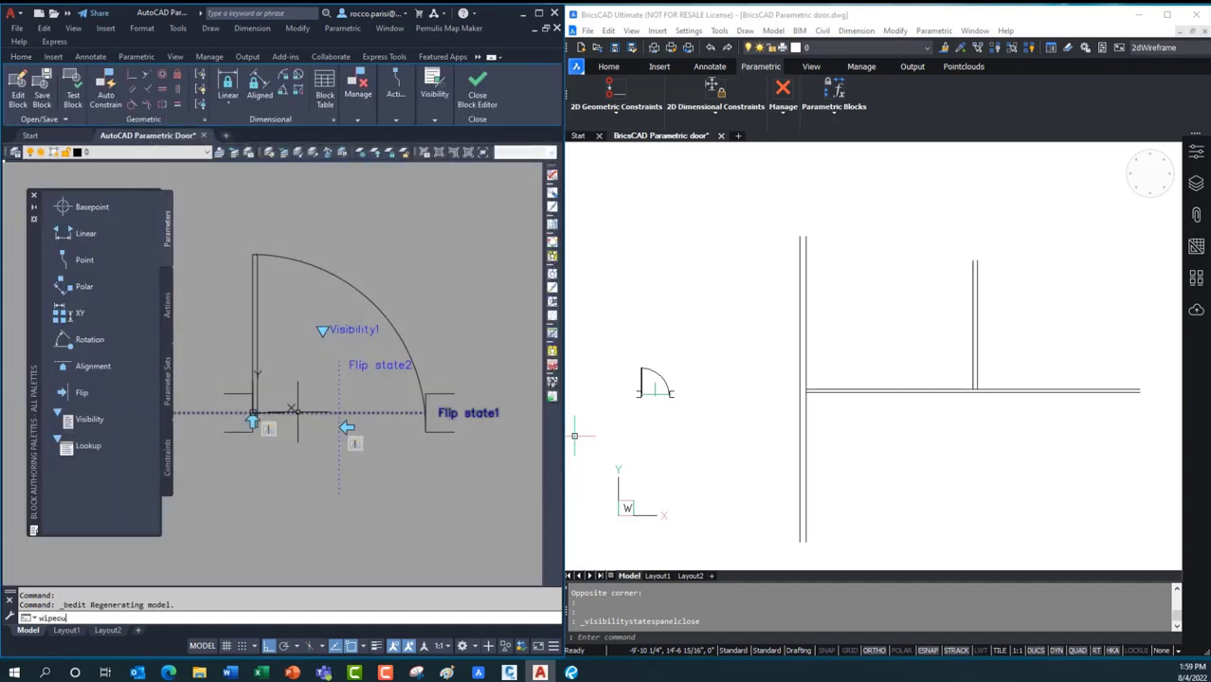
text(t)
key(Return)
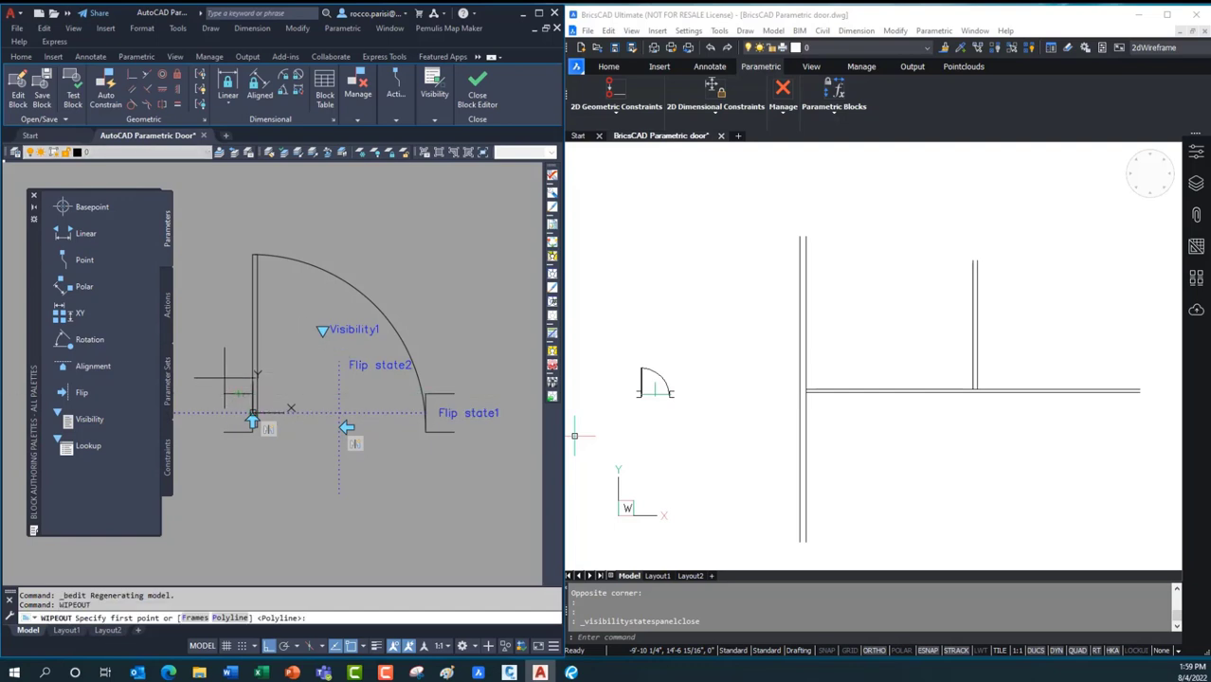
click(224, 379)
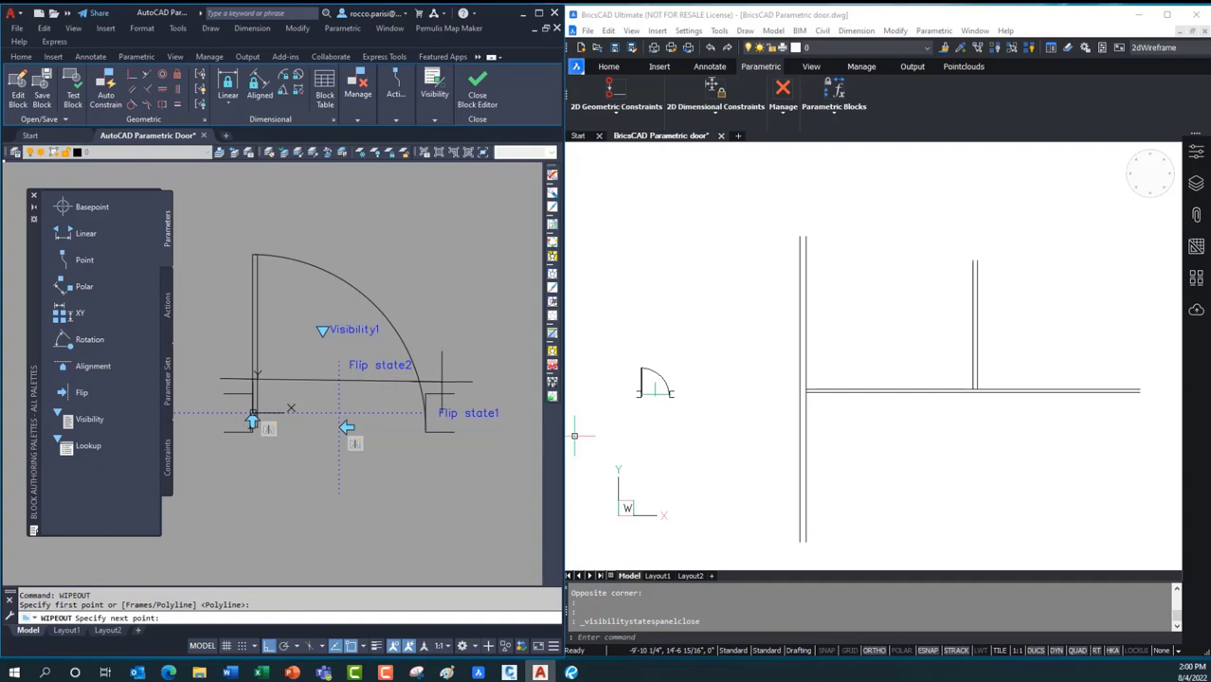
click(432, 378)
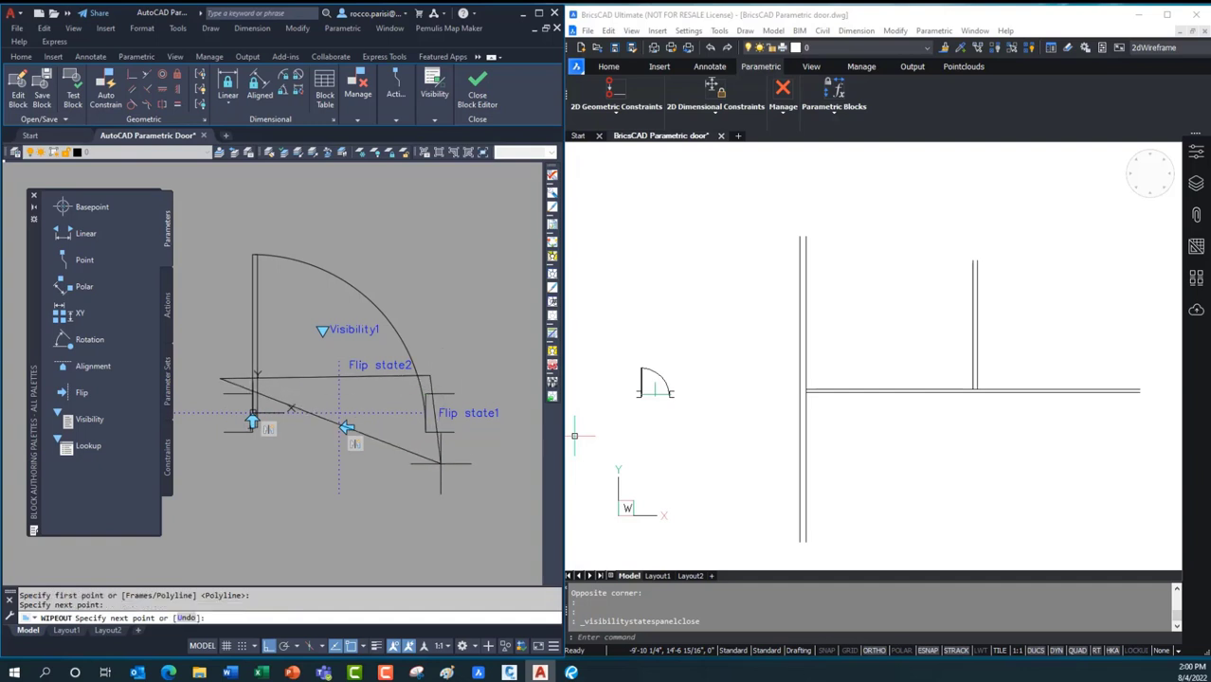
click(437, 458)
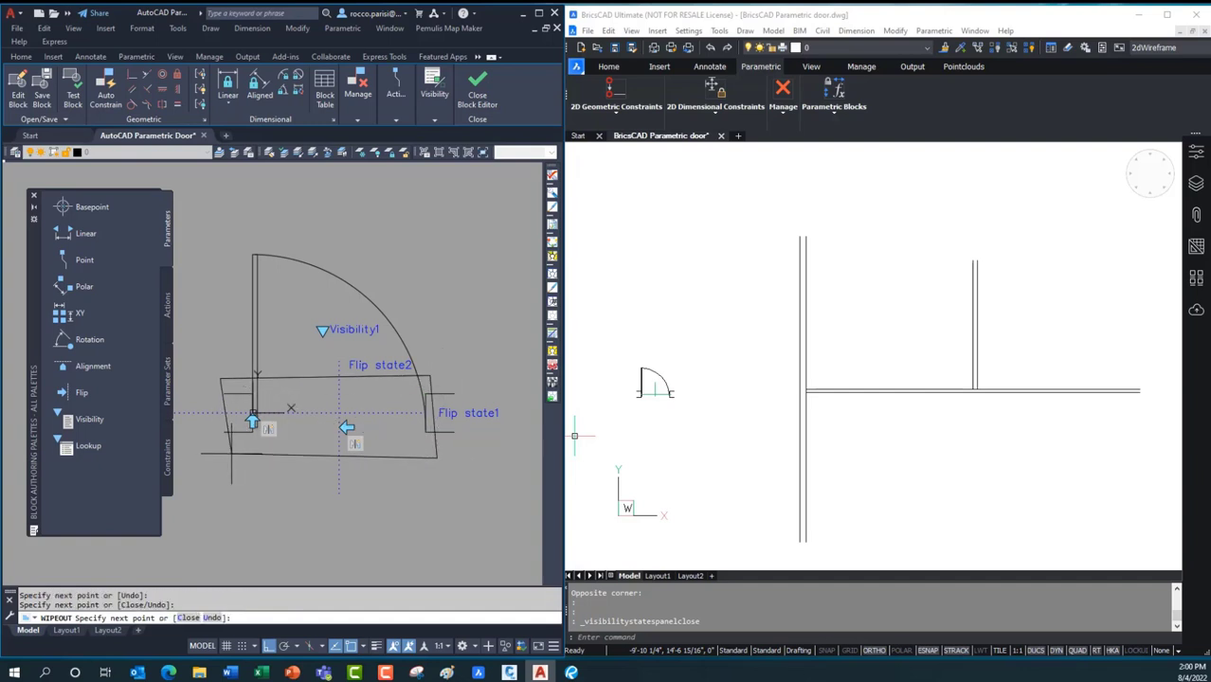
click(225, 444)
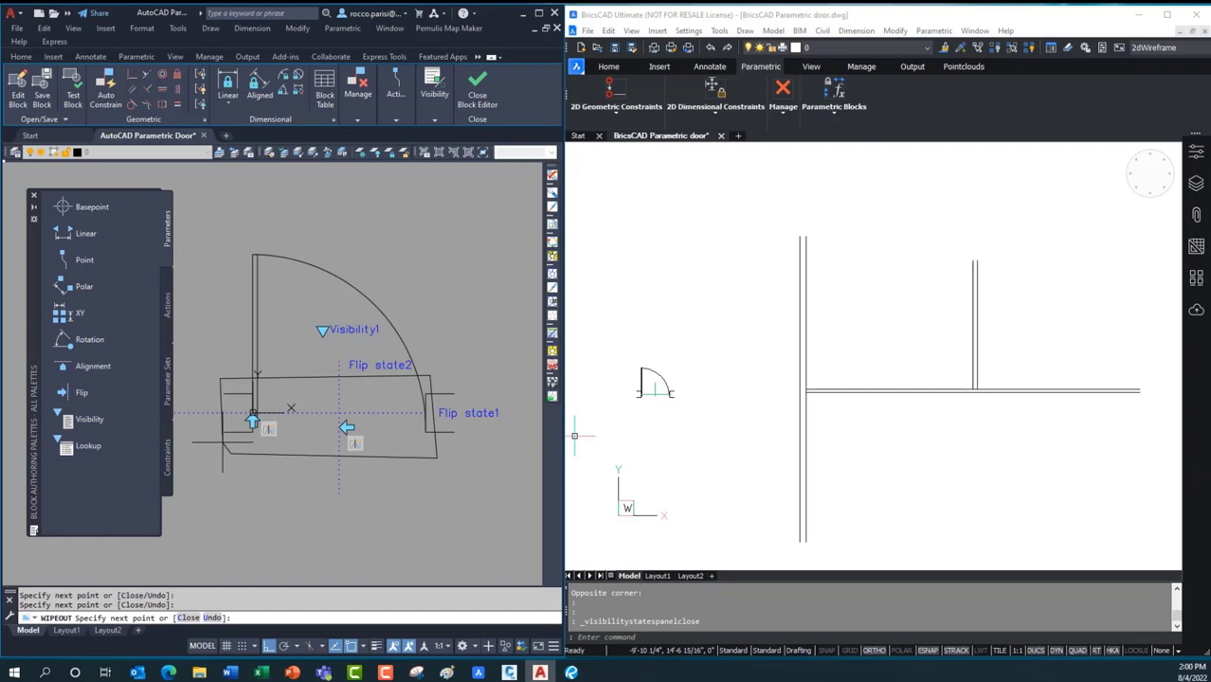
key(Return)
Send the wipeout under the door frame in the draw order, using one frame object as the reference
click(263, 455)
right_click(262, 456)
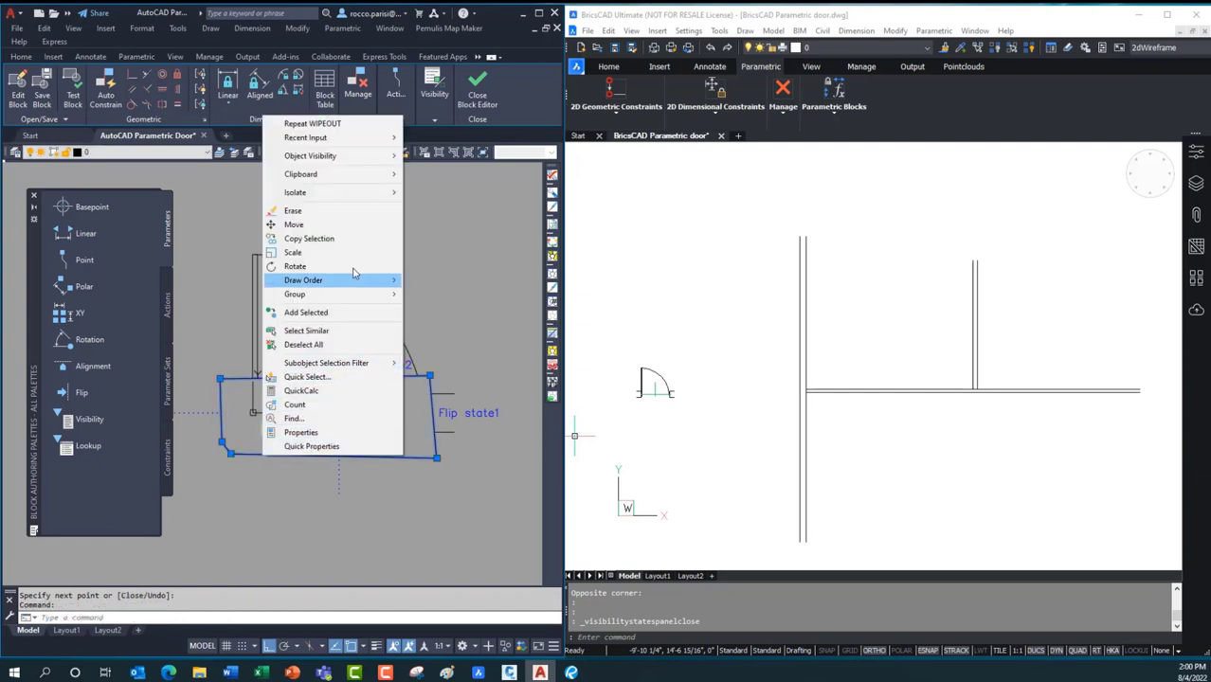
mouse_move(361, 281)
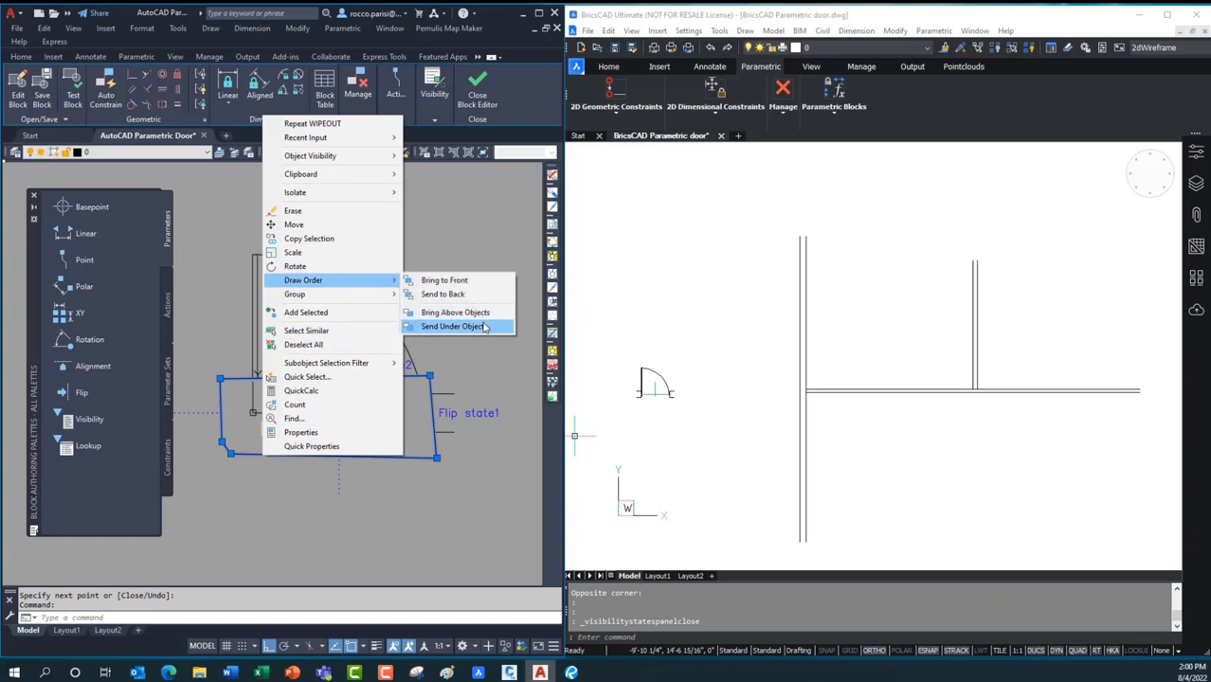
click(454, 326)
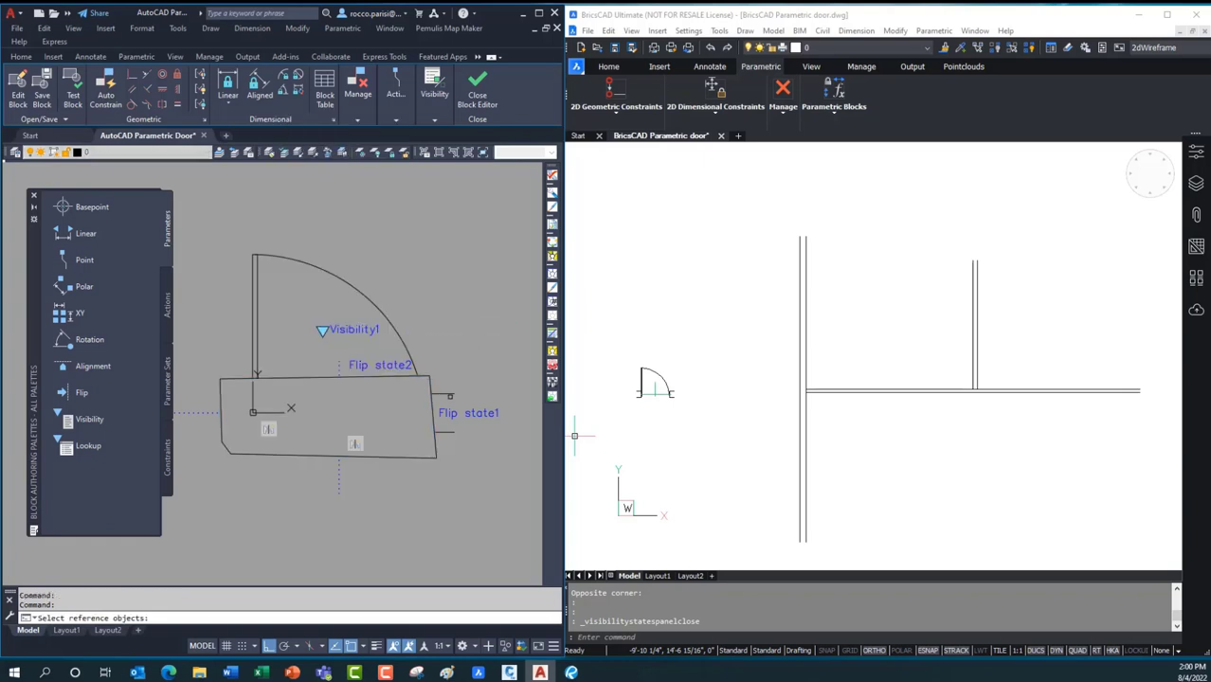
key(Return)
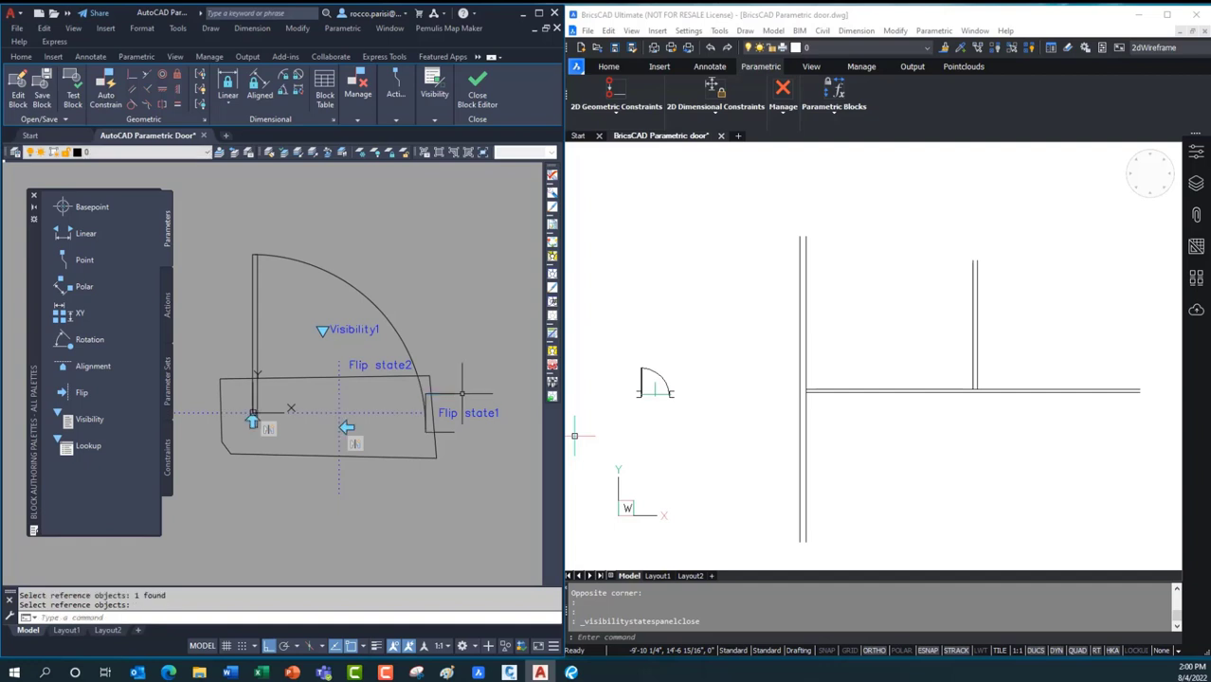
middle_drag(226, 471, 281, 504)
key(Escape)
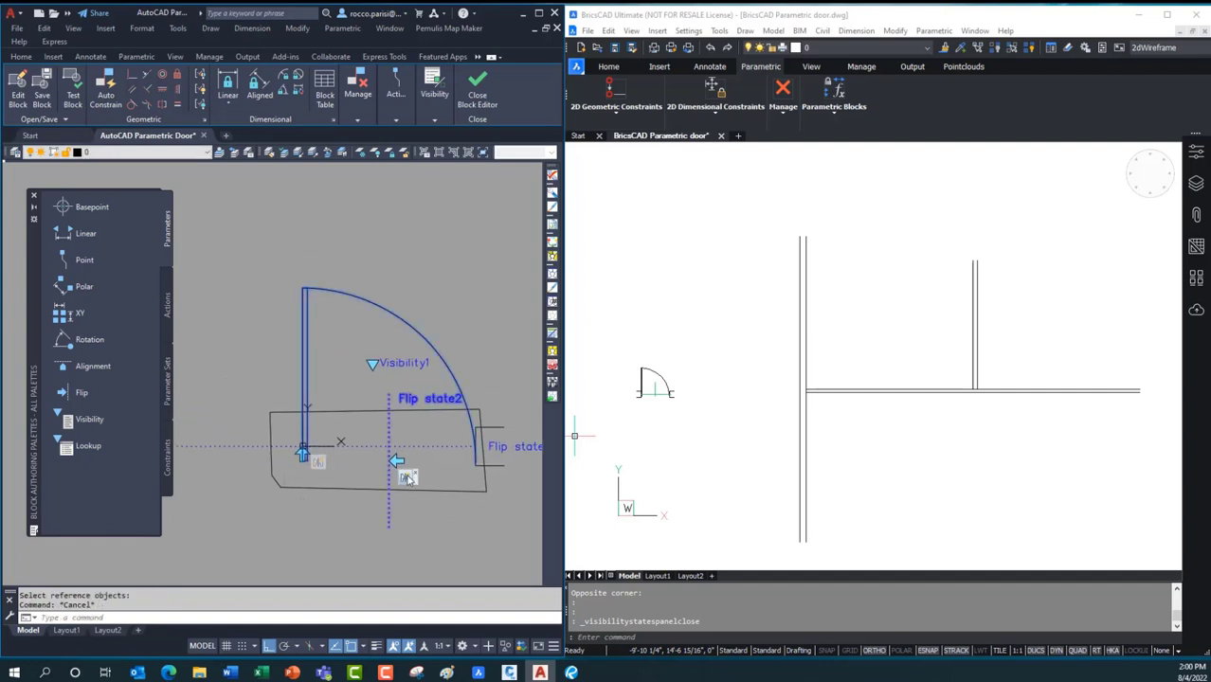
Save the changes to the door block definition and close the block editor
click(43, 97)
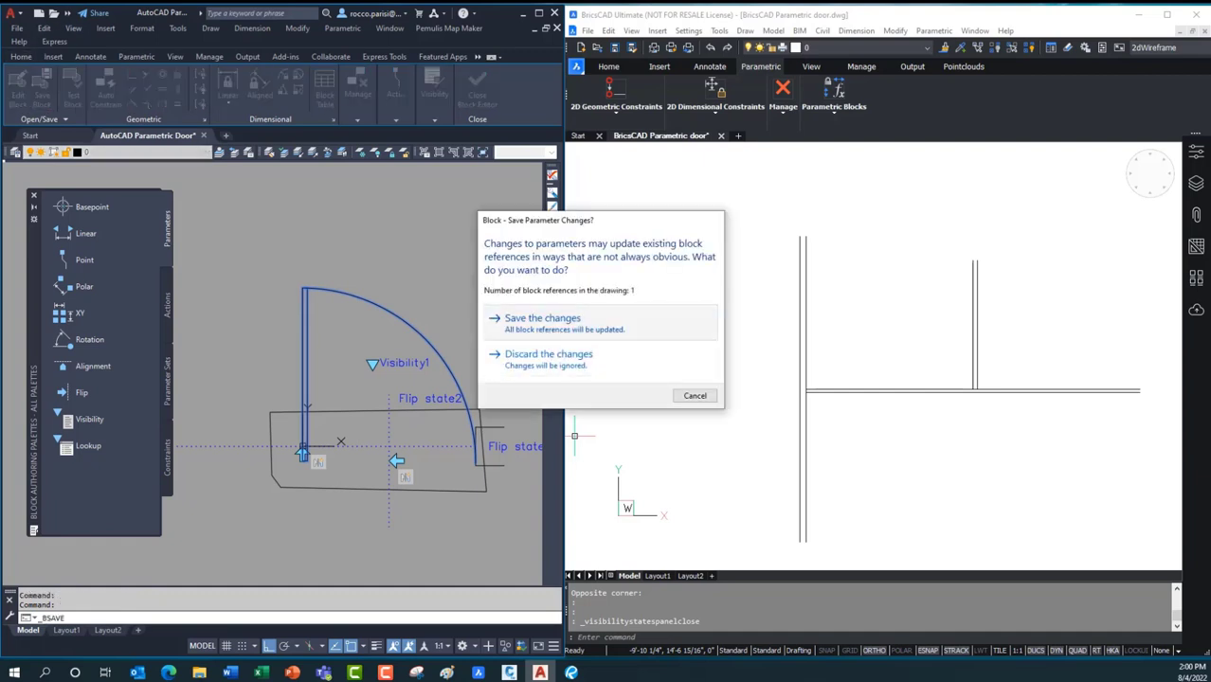
click(528, 353)
click(477, 95)
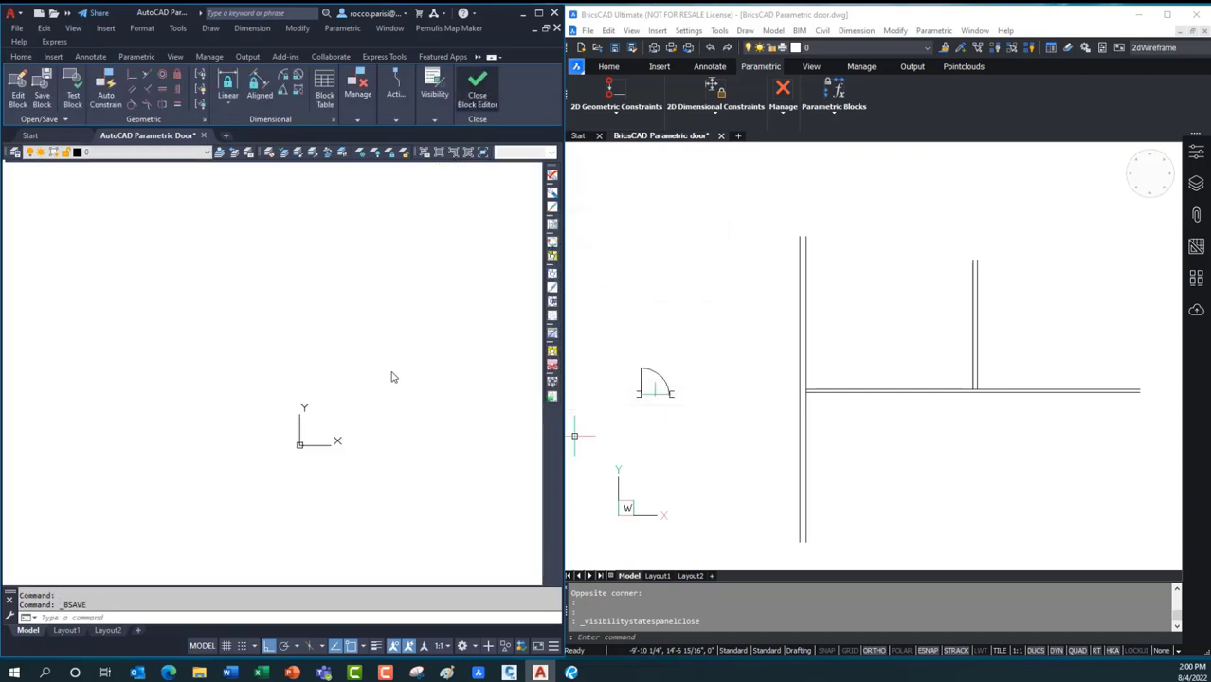
Insert a Param_Door block over the long vertical wall
text(i)
key(Return)
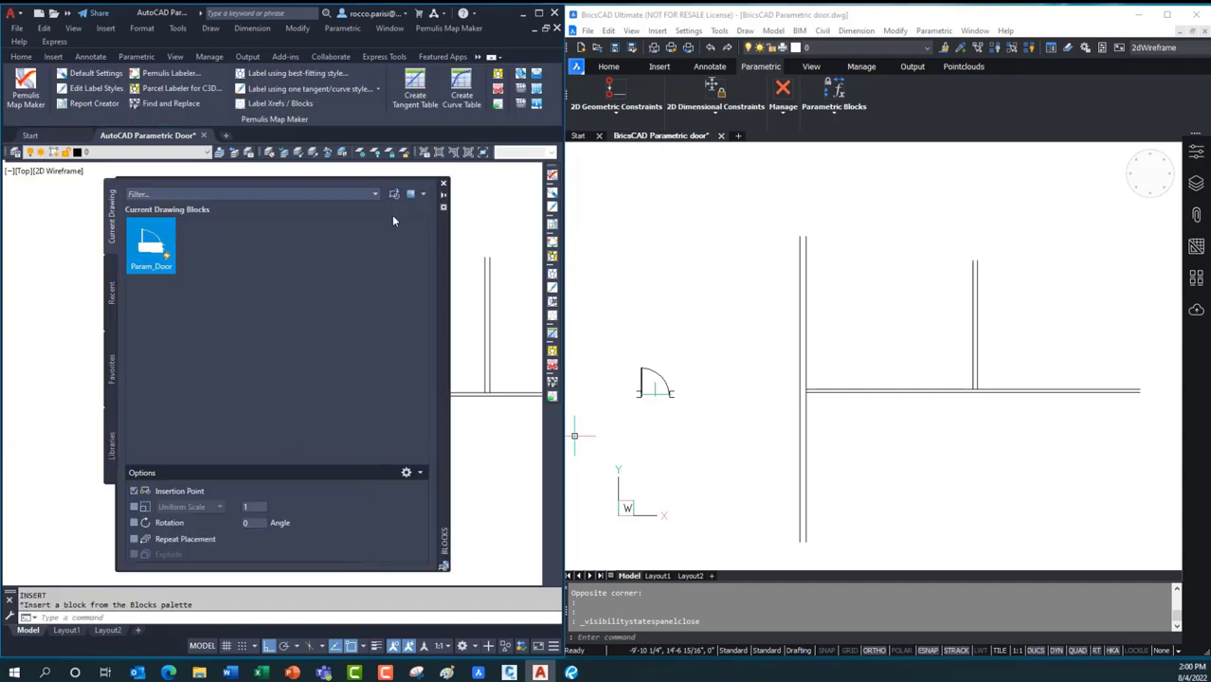
click(143, 264)
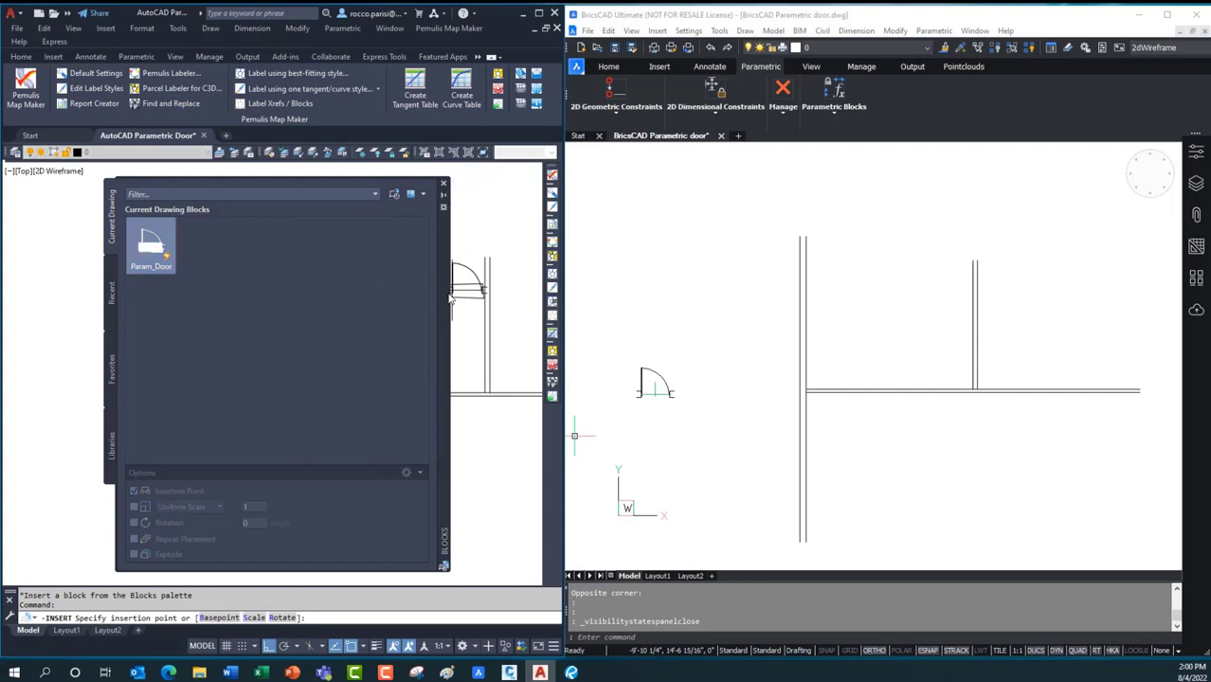
scroll(374, 496, up, 8)
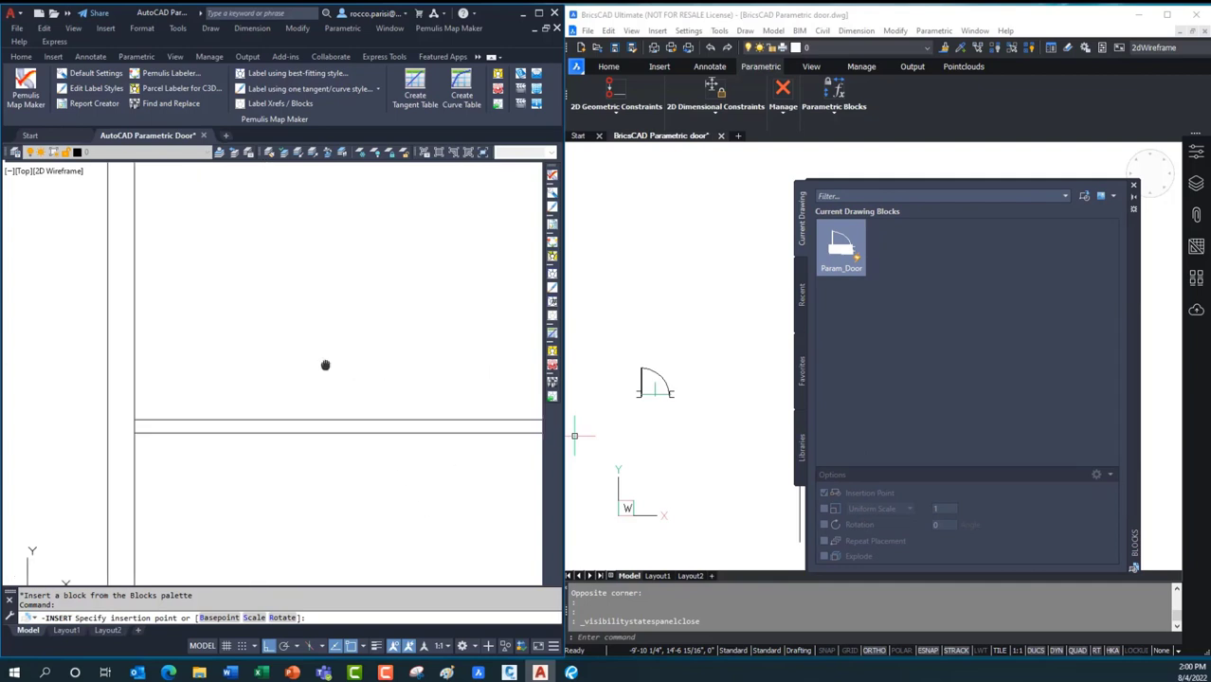
key(Escape)
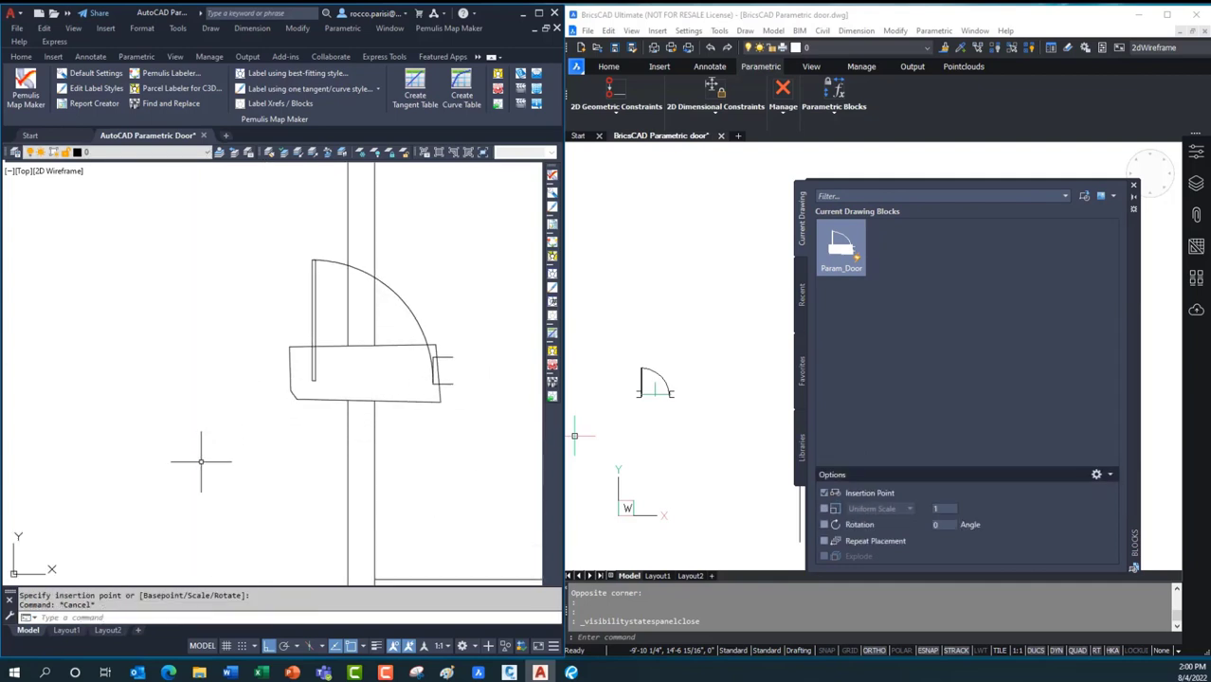
Rotate the inserted door a quarter turn clockwise so it aligns with the vertical wall
key(Return)
click(403, 347)
key(Return)
click(364, 364)
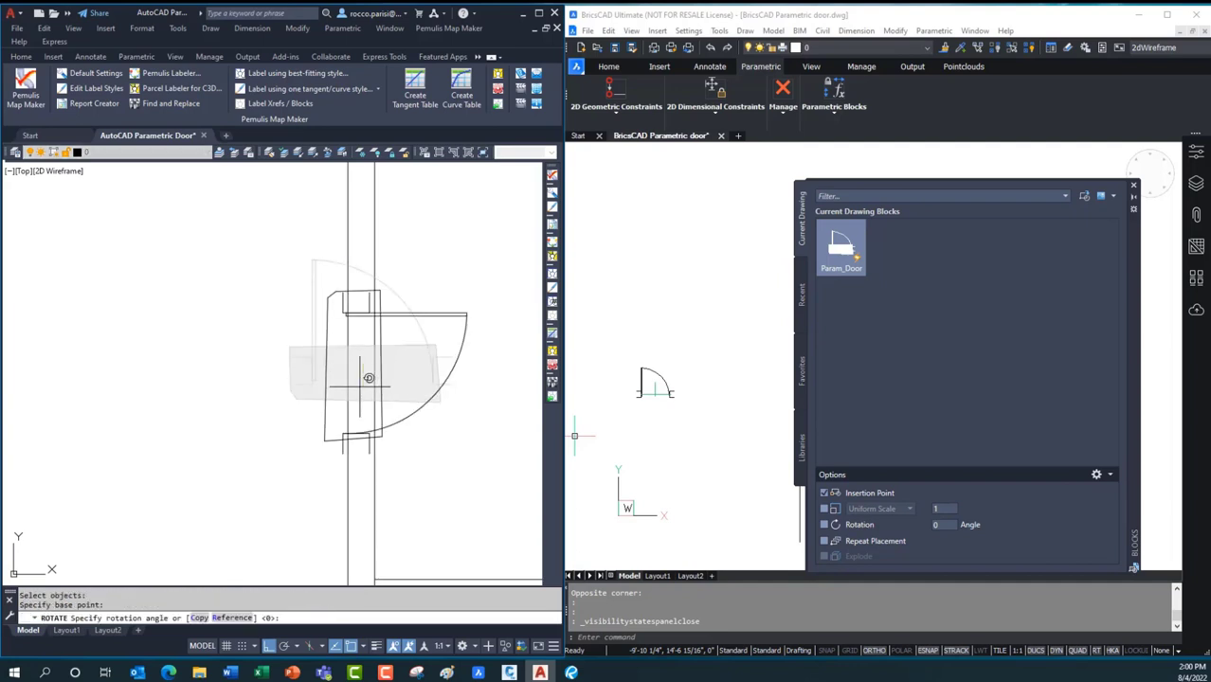
click(365, 427)
scroll(322, 550, down, 3)
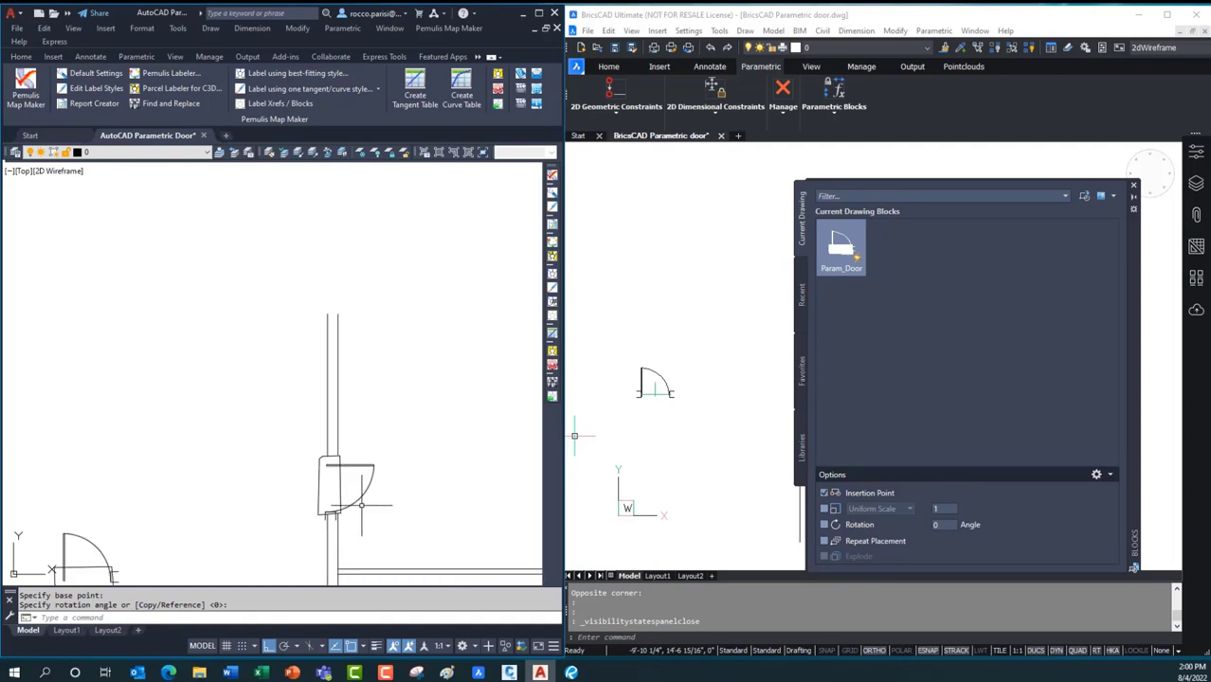
click(375, 503)
text(m)
key(Return)
click(370, 488)
key(Return)
key(Escape)
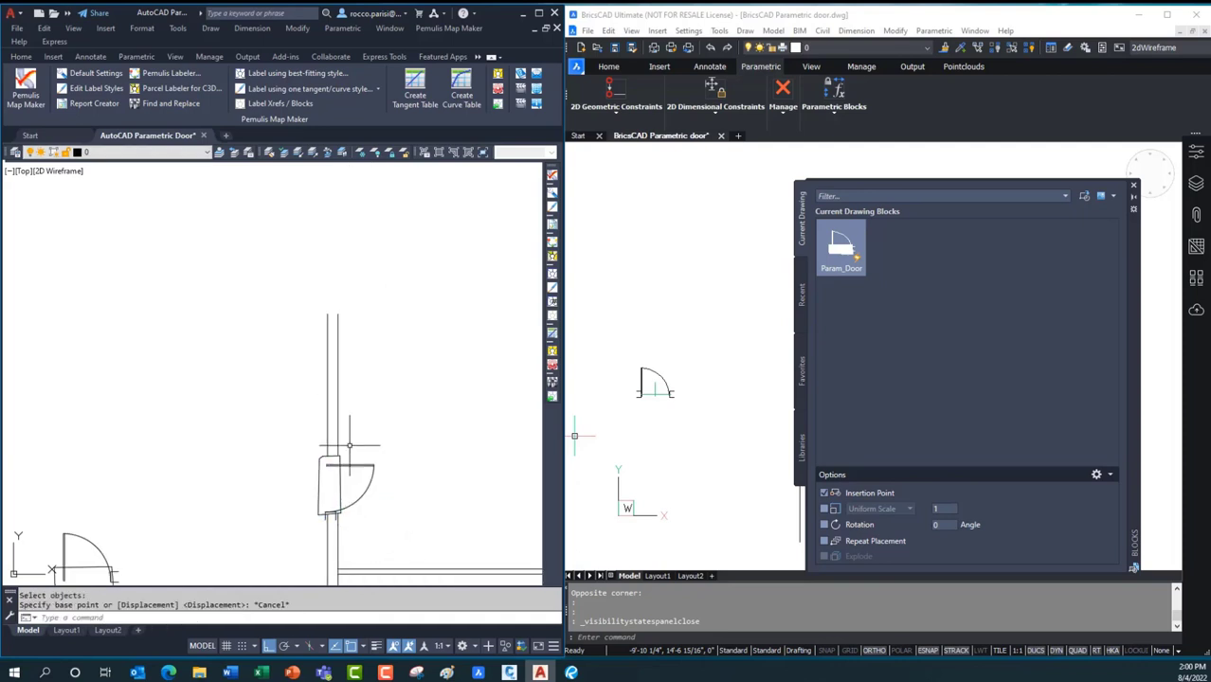
click(338, 437)
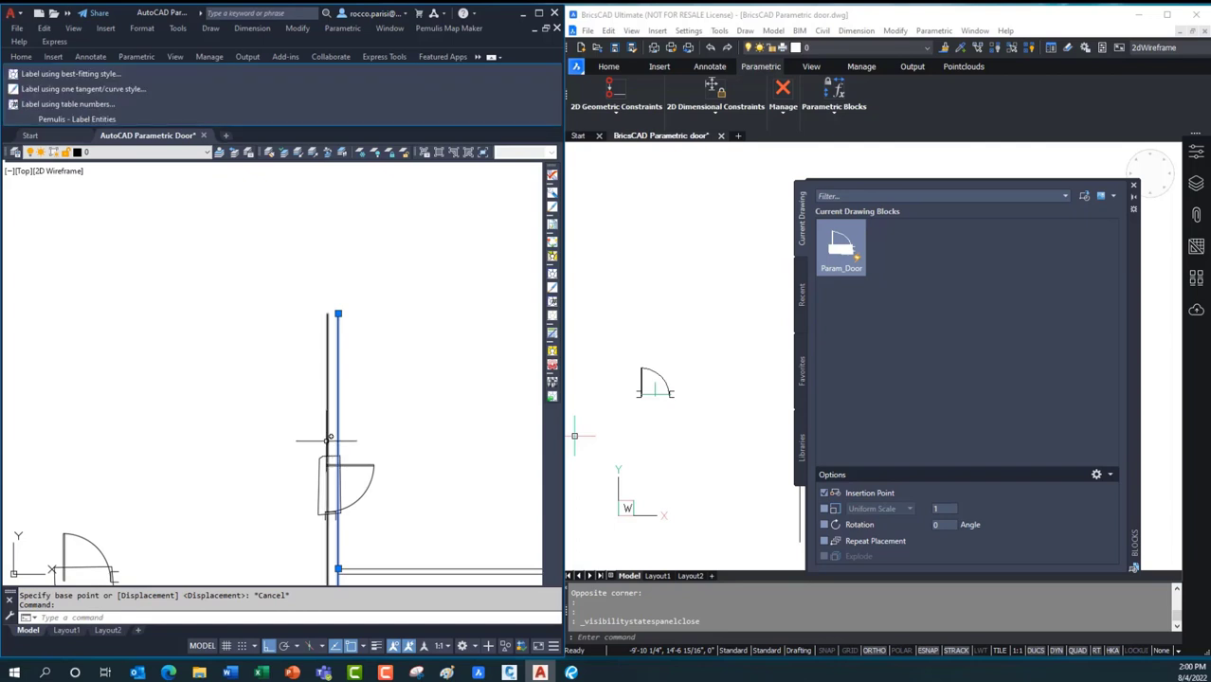
key(Escape)
Move the rotated door straight up along the vertical wall, away from the horizontal wall junction
text(m)
key(Return)
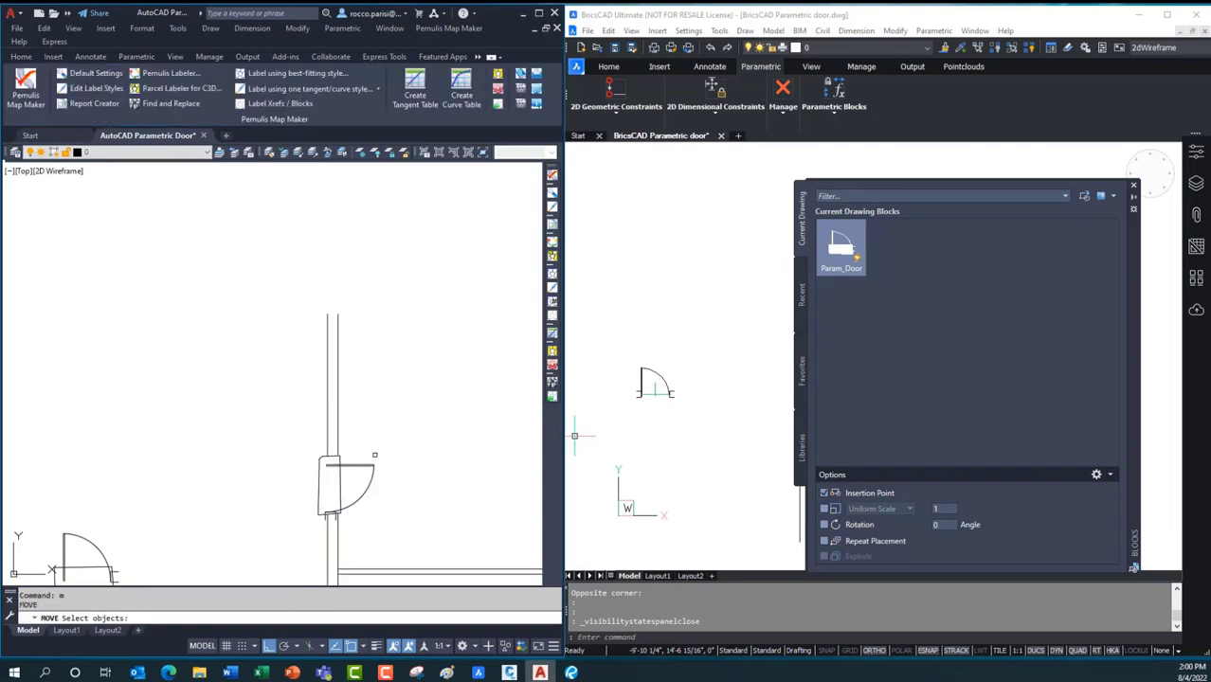
click(370, 488)
key(Return)
click(405, 542)
click(413, 441)
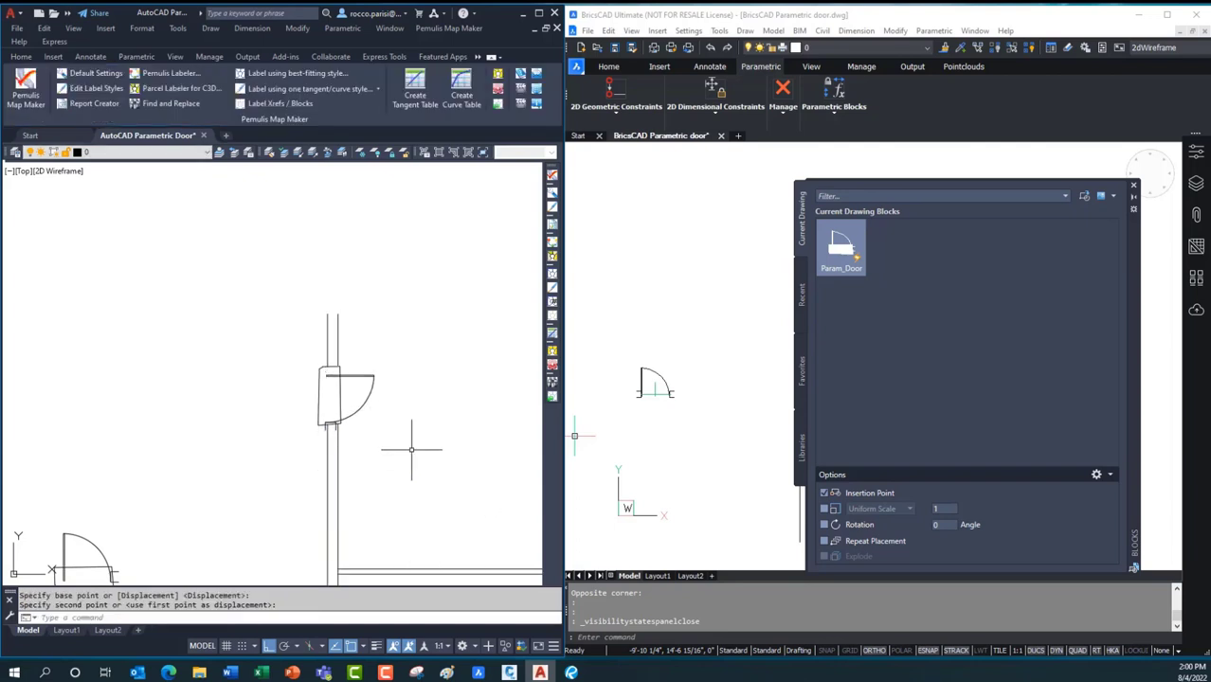
scroll(336, 493, down, 1)
scroll(338, 447, up, 3)
middle_drag(375, 438, 304, 365)
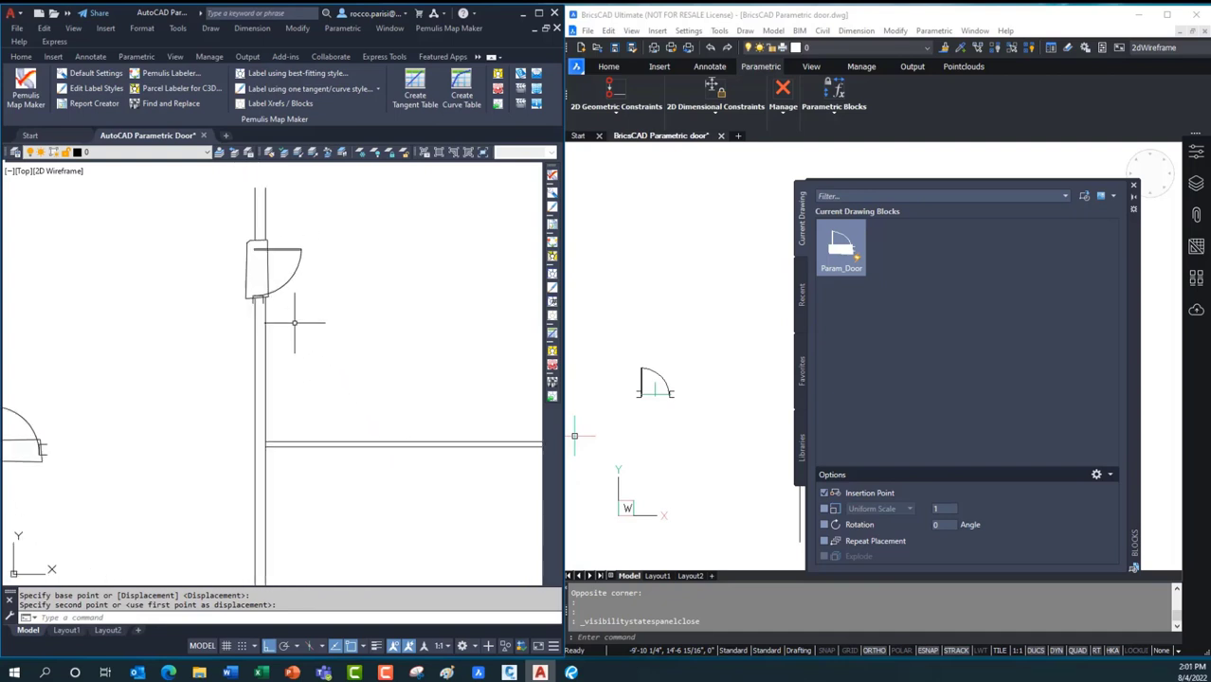
Insert another Param_Door block on the horizontal wall with object snap turned off, and inspect its jambs against the wall lines
scroll(275, 351, down, 2)
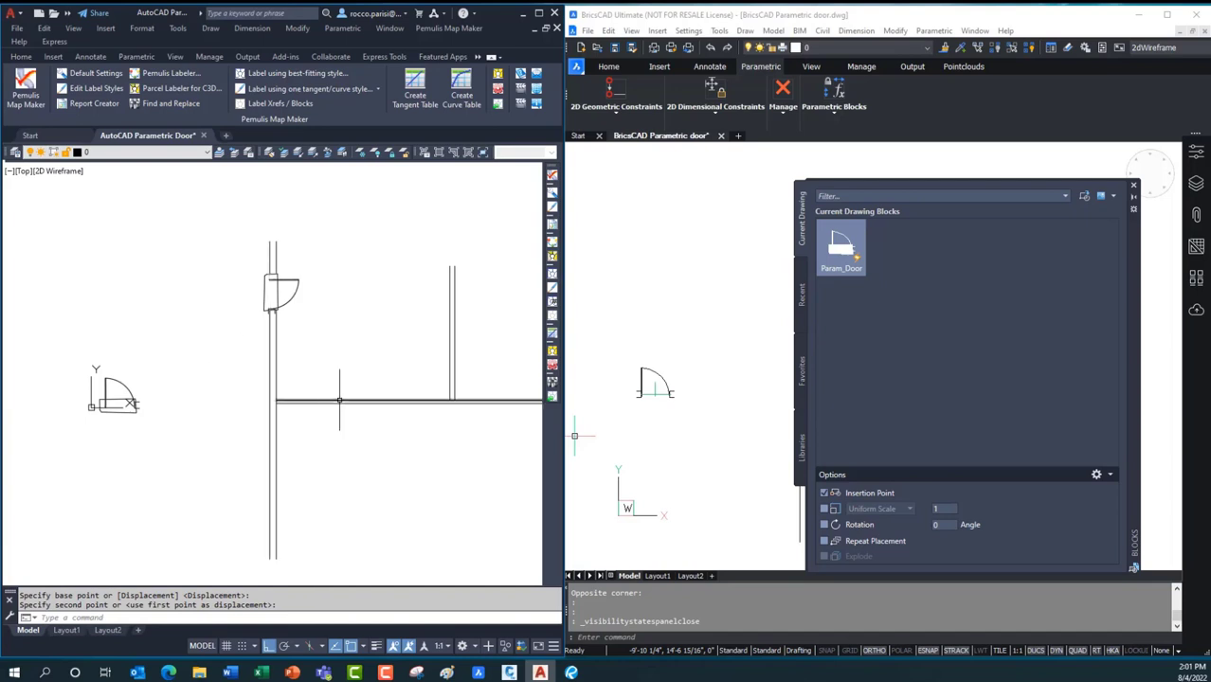
click(337, 400)
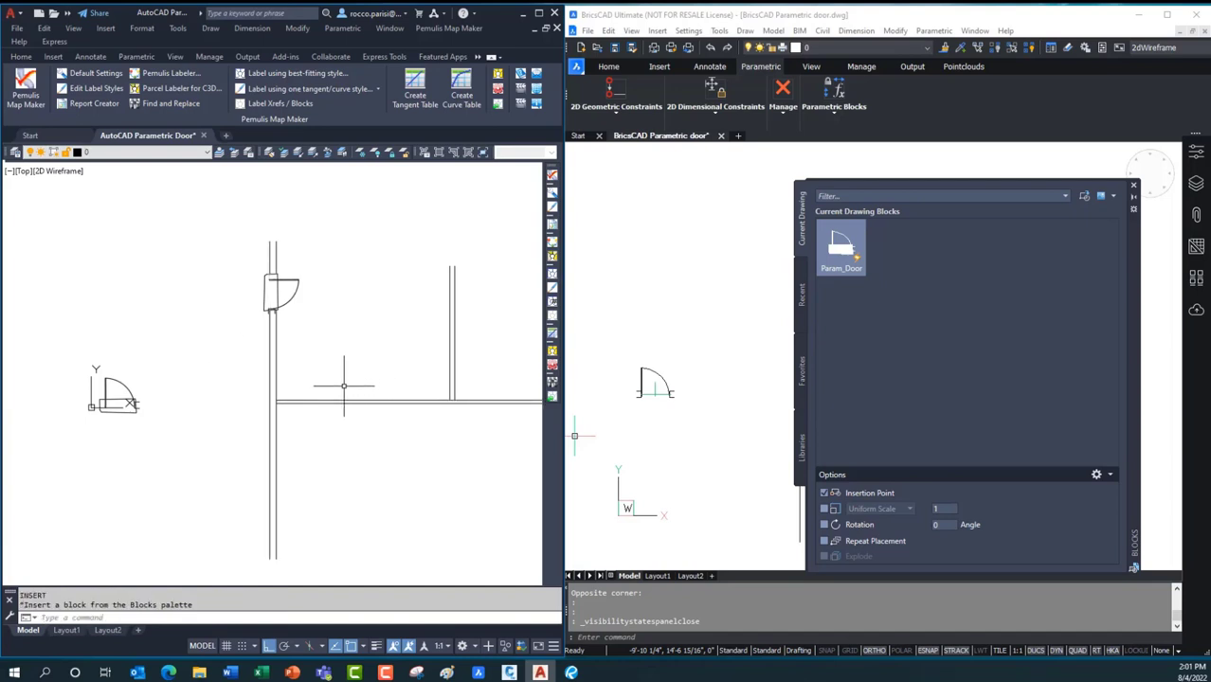
key(Escape)
key(Escape)
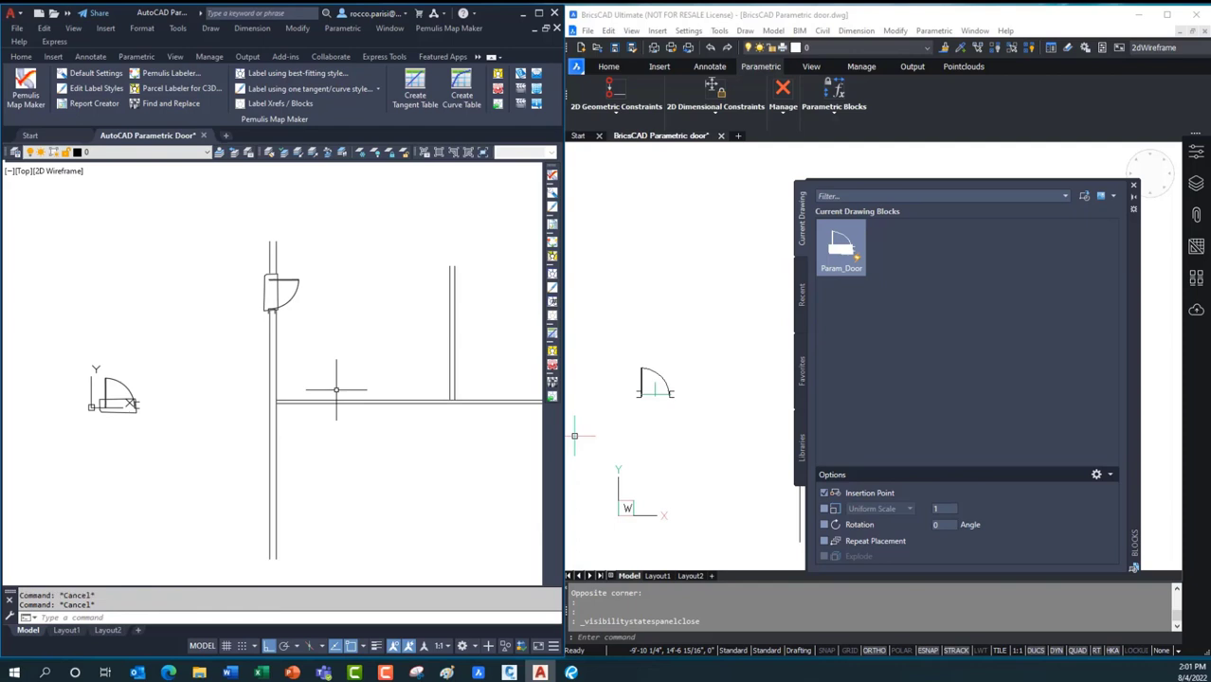
click(840, 248)
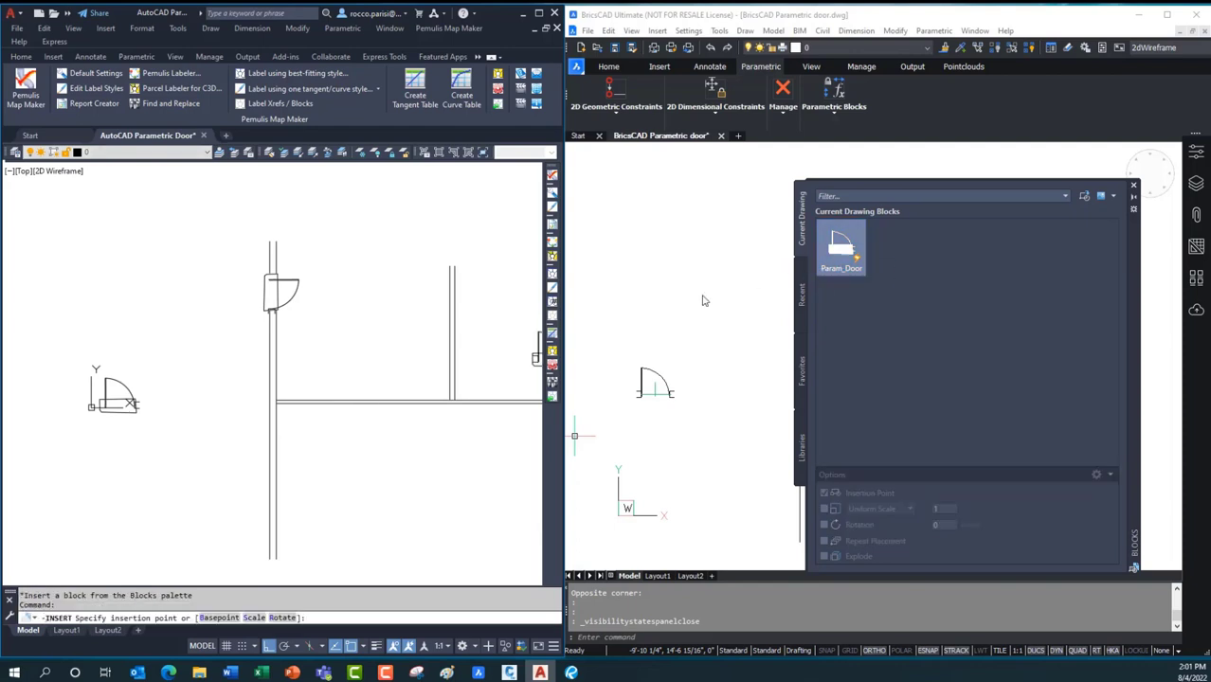
scroll(86, 399, up, 4)
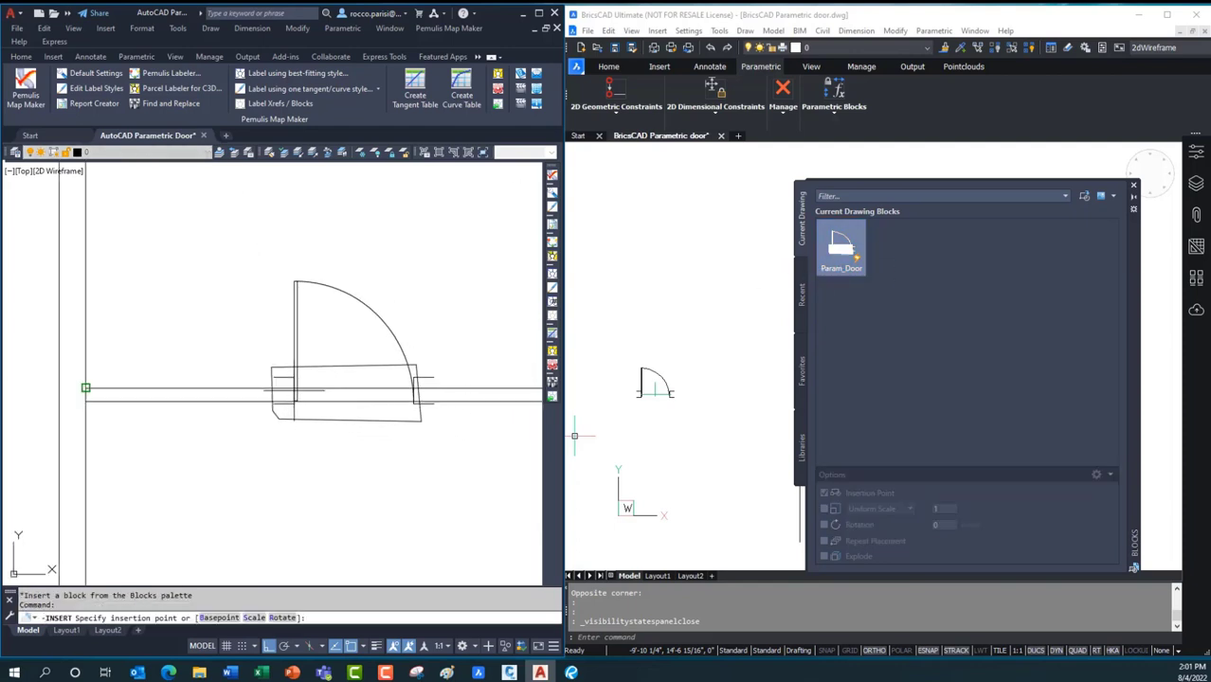
key(F3)
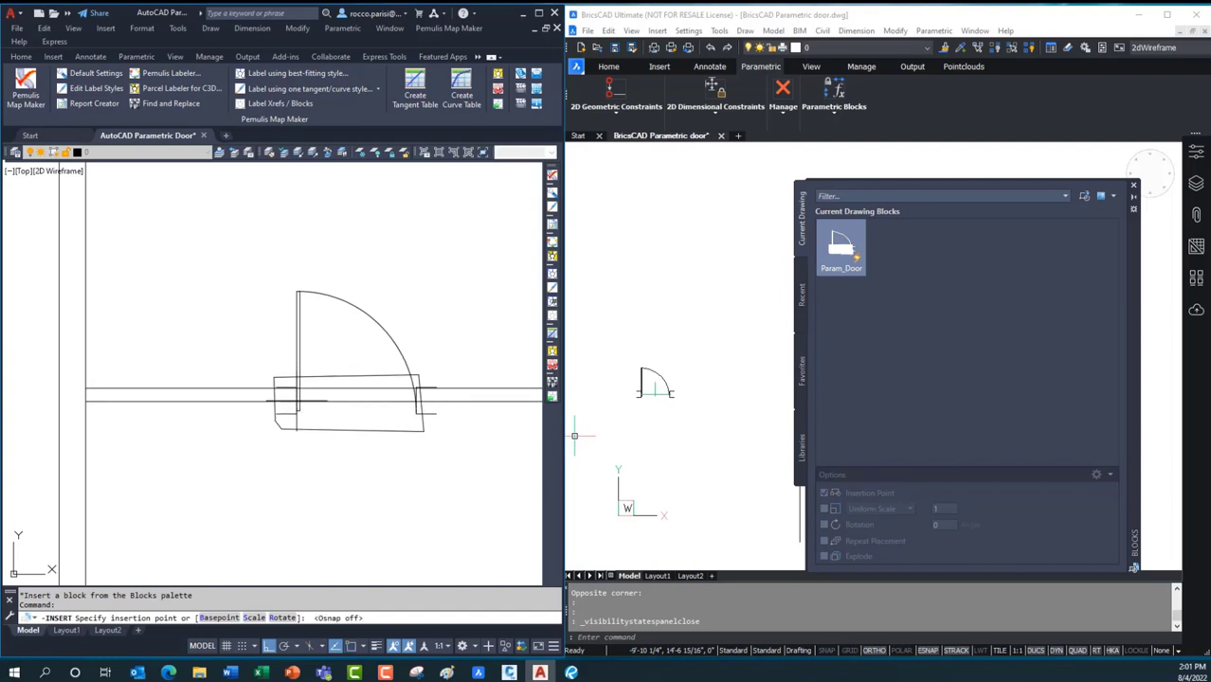
key(Escape)
scroll(285, 406, up, 3)
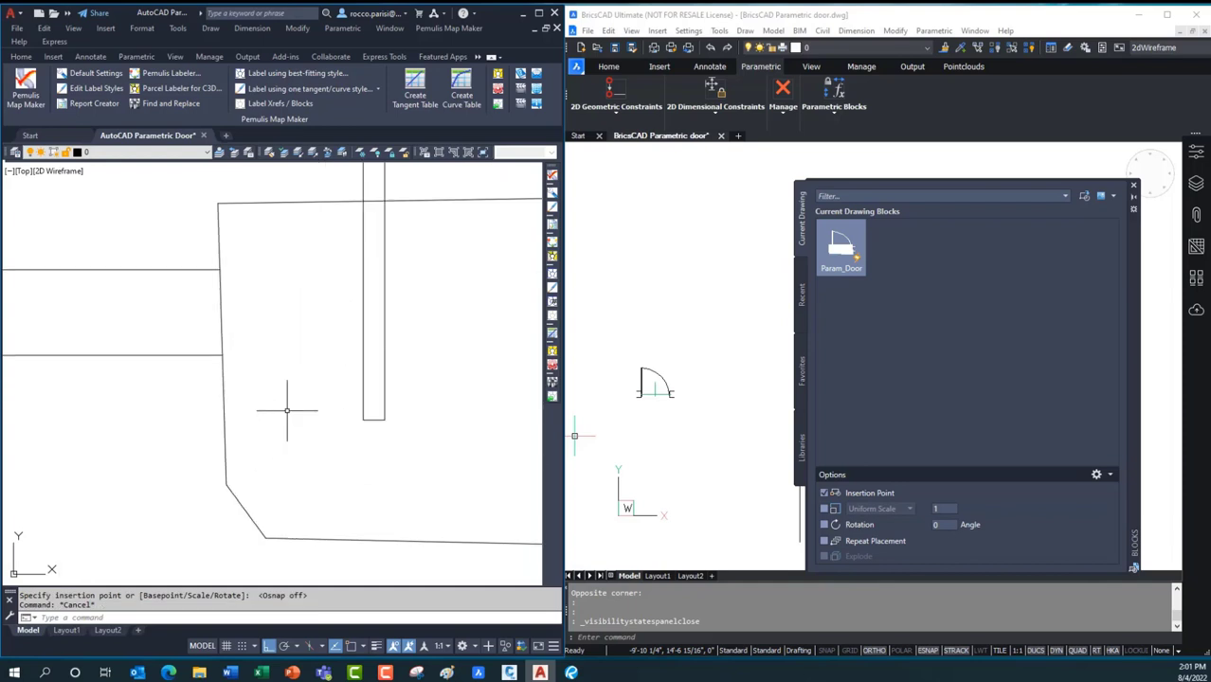
scroll(419, 378, up, 3)
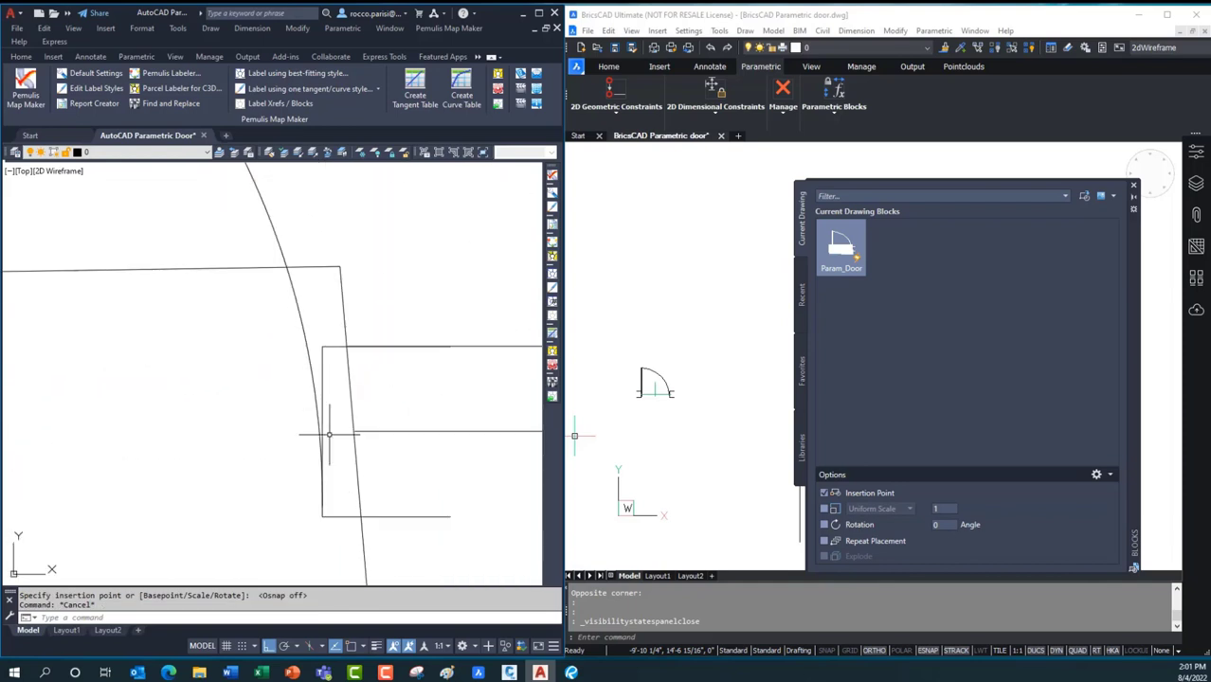
Zoom back out to the AutoCAD wall layout, move the Blocks palette off the BricsCAD drawing and close it
scroll(416, 441, down, 3)
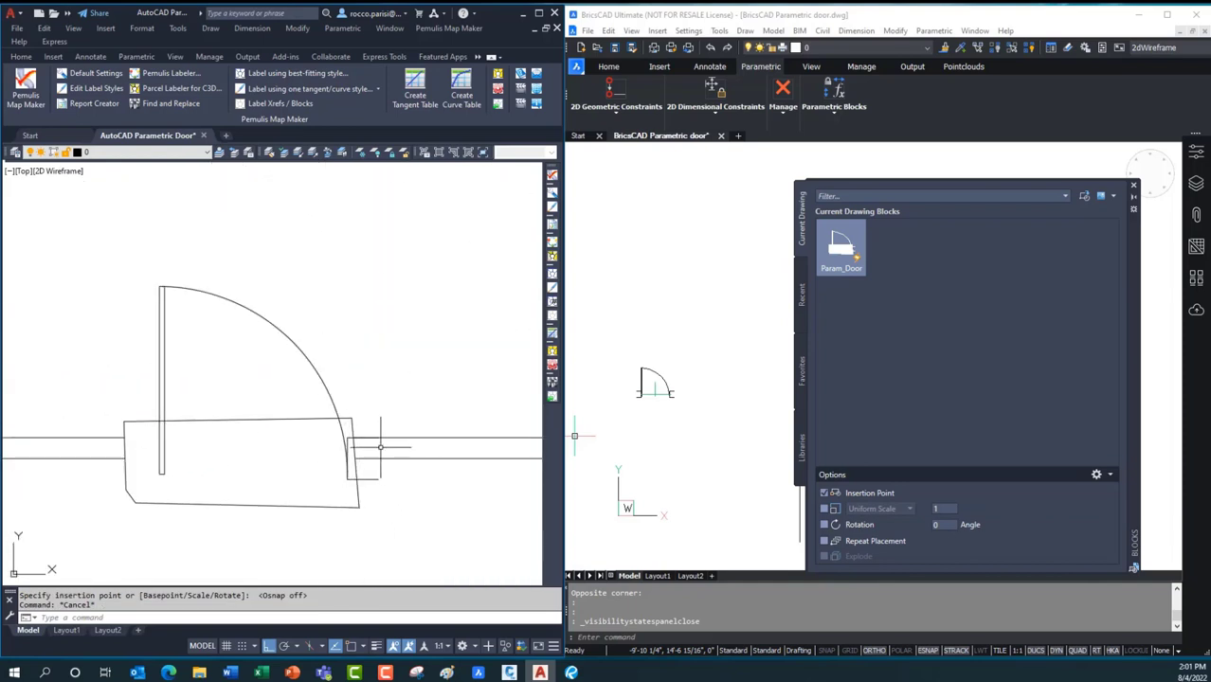
scroll(389, 455, down, 4)
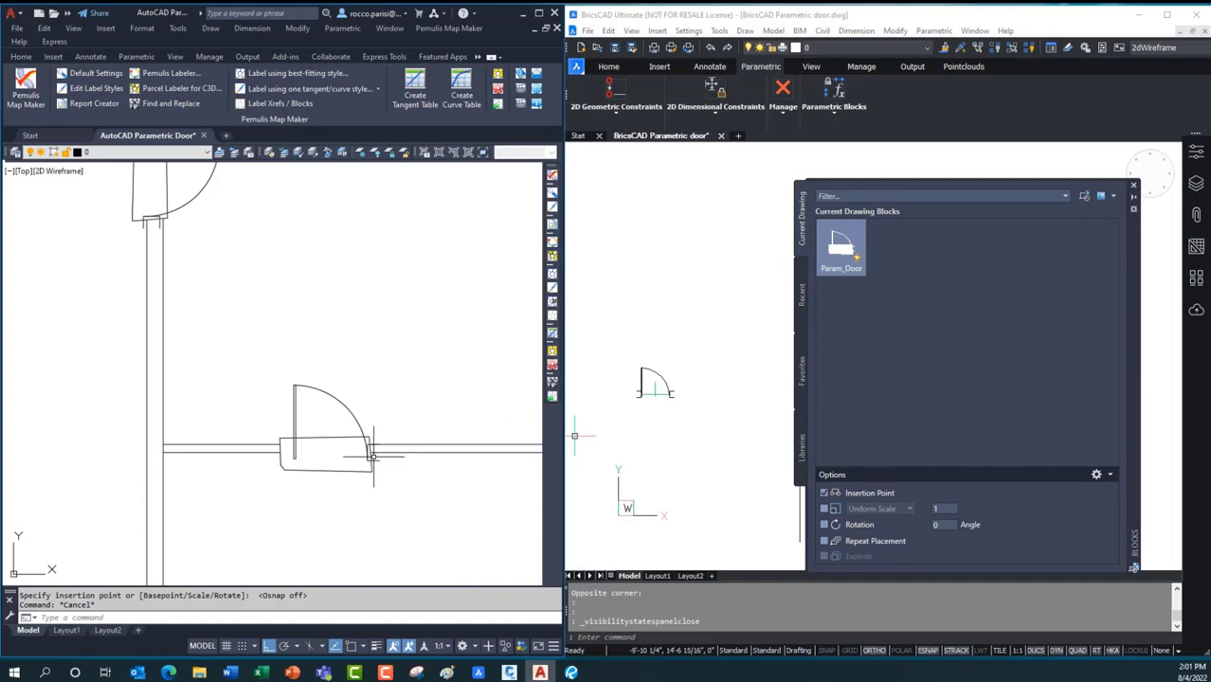
drag(1140, 236, 425, 254)
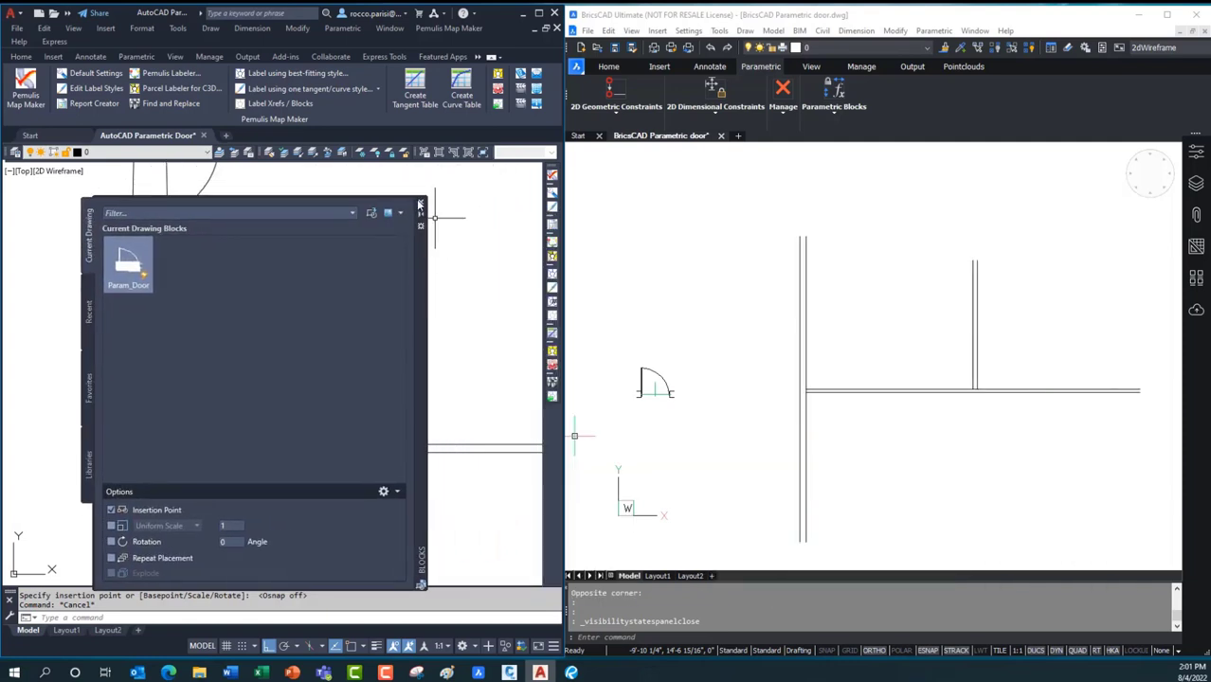
click(420, 205)
Switch to BricsCAD, open the Param_Door block for editing and widen the application window to show all parametric tools
click(718, 420)
key(Escape)
key(Escape)
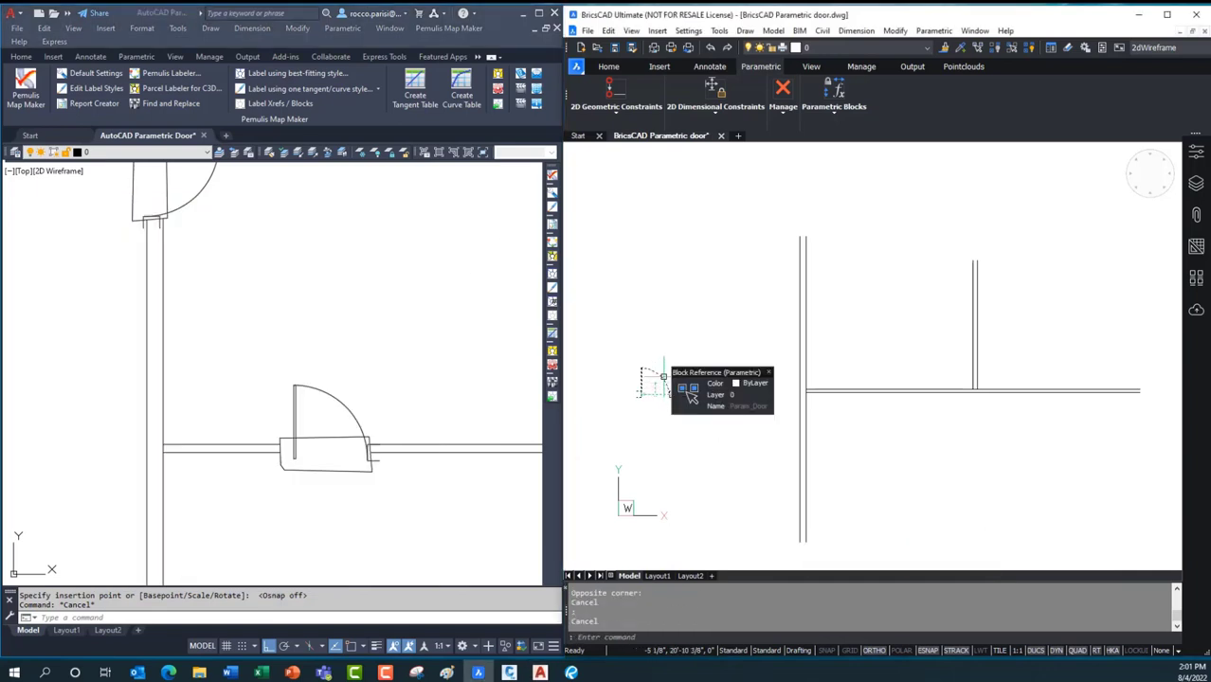
double_click(663, 376)
click(631, 418)
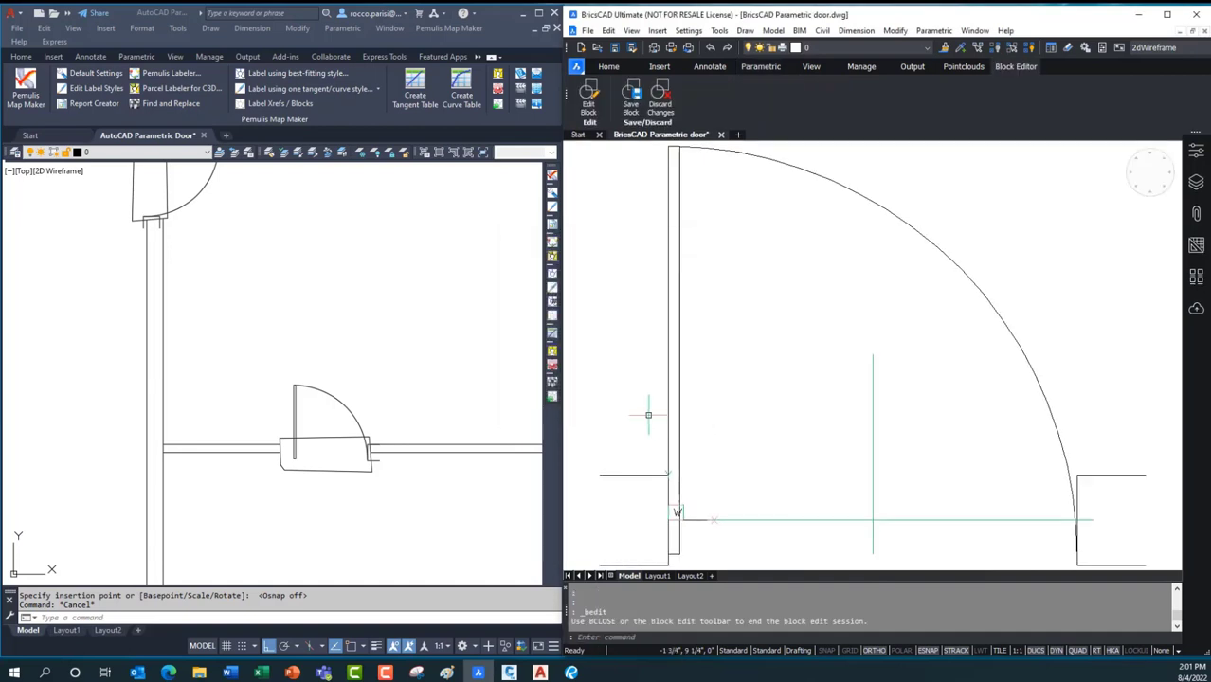
click(759, 67)
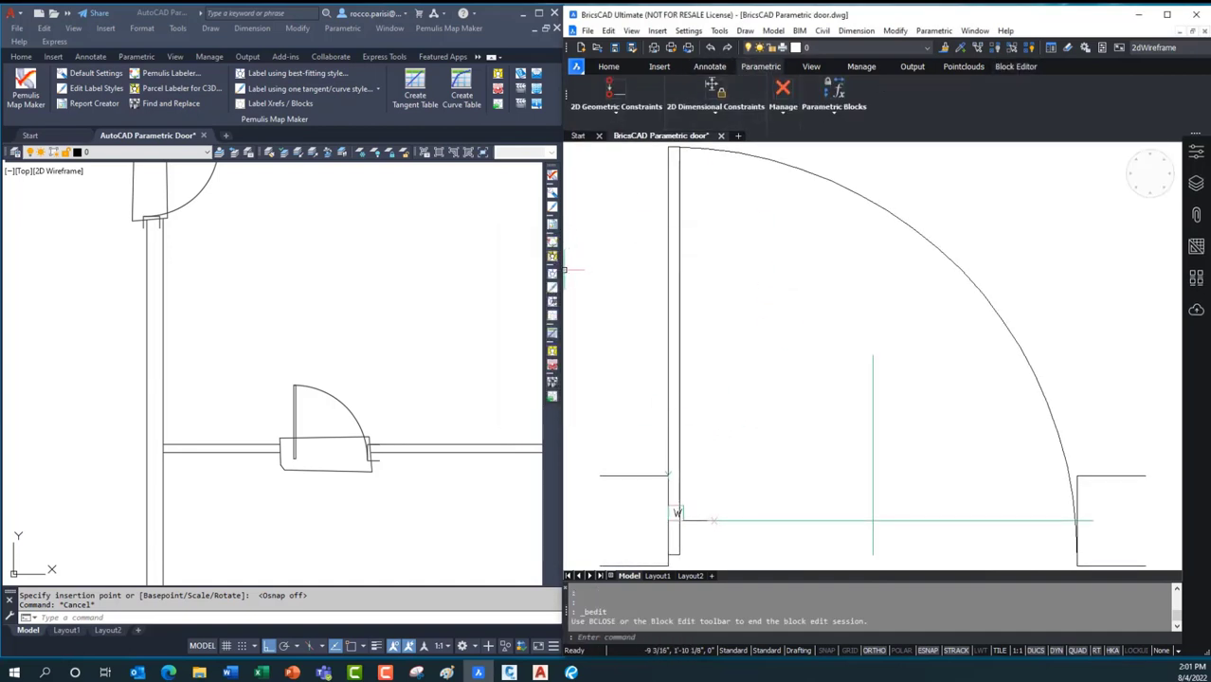
mouse_move(567, 270)
mouse_down()
mouse_move(7, 349)
mouse_move(23, 348)
mouse_up()
scroll(501, 406, down, 3)
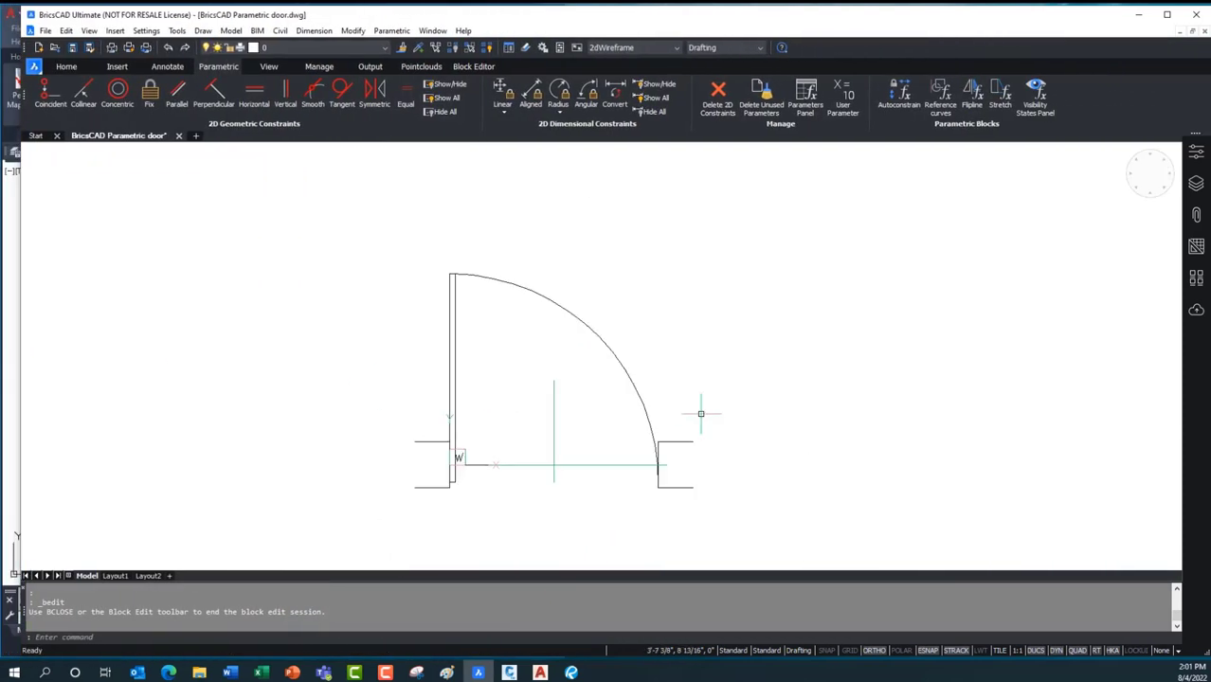
Convert the four horizontal jamb lines of the door into parametrized reference curves and save the block changes
click(943, 111)
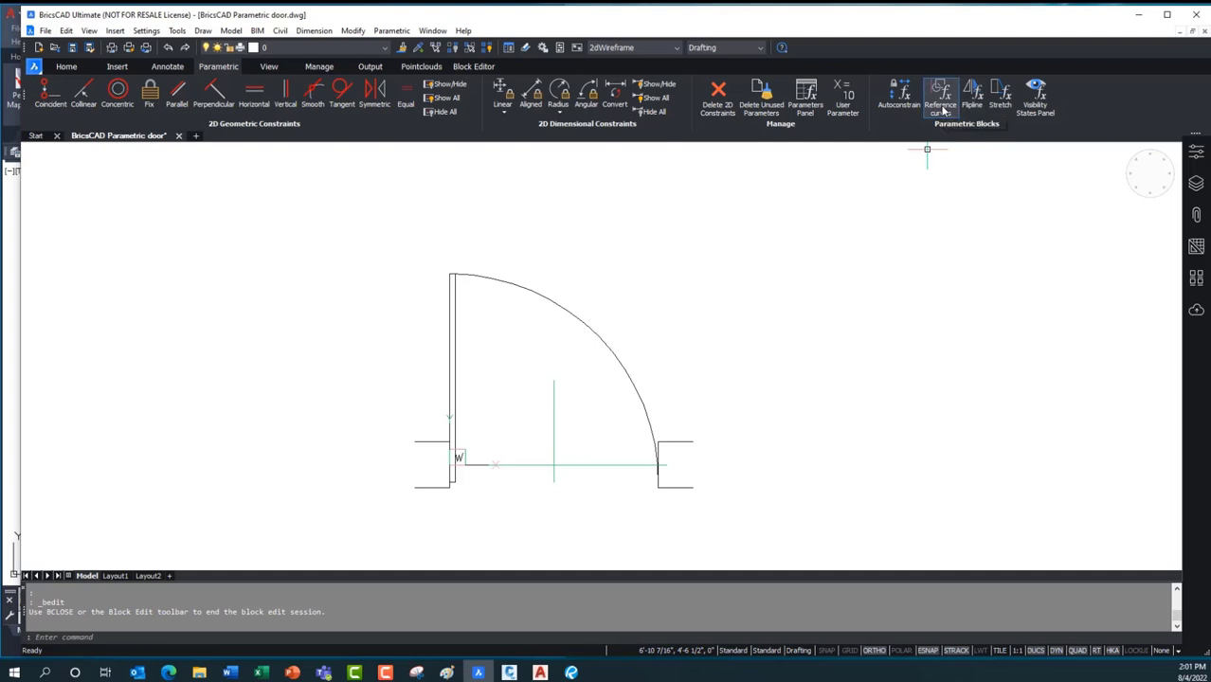
click(745, 396)
click(677, 516)
click(431, 429)
click(388, 504)
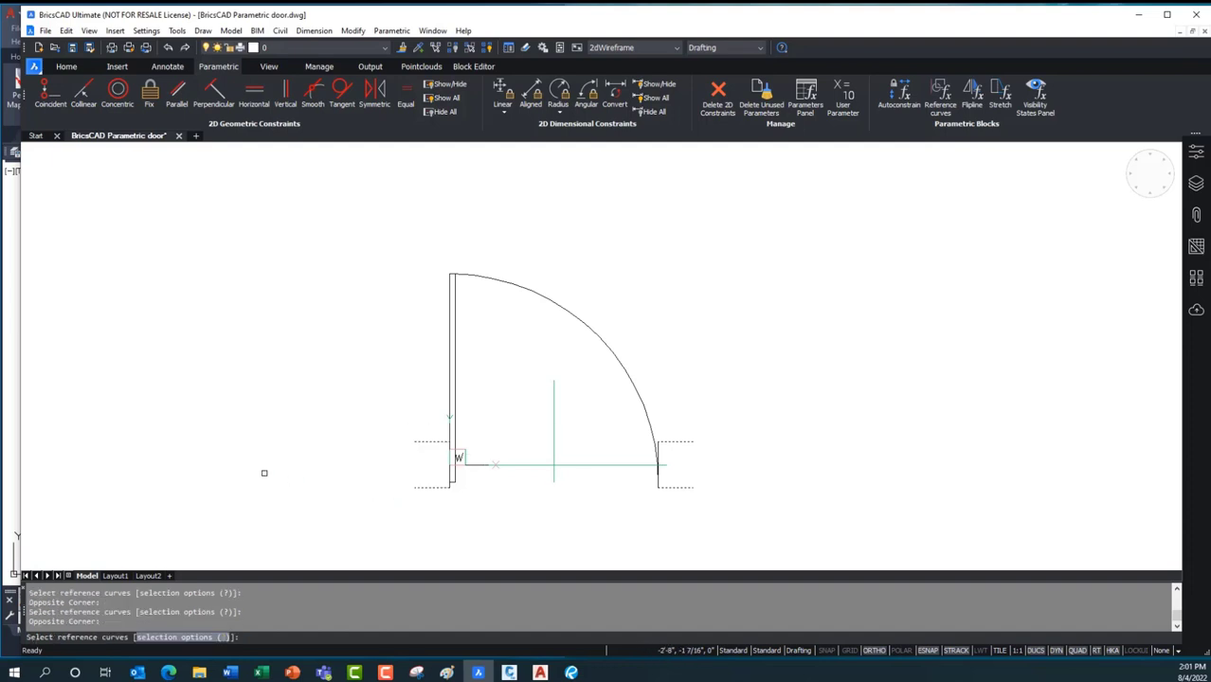
key(Return)
click(185, 640)
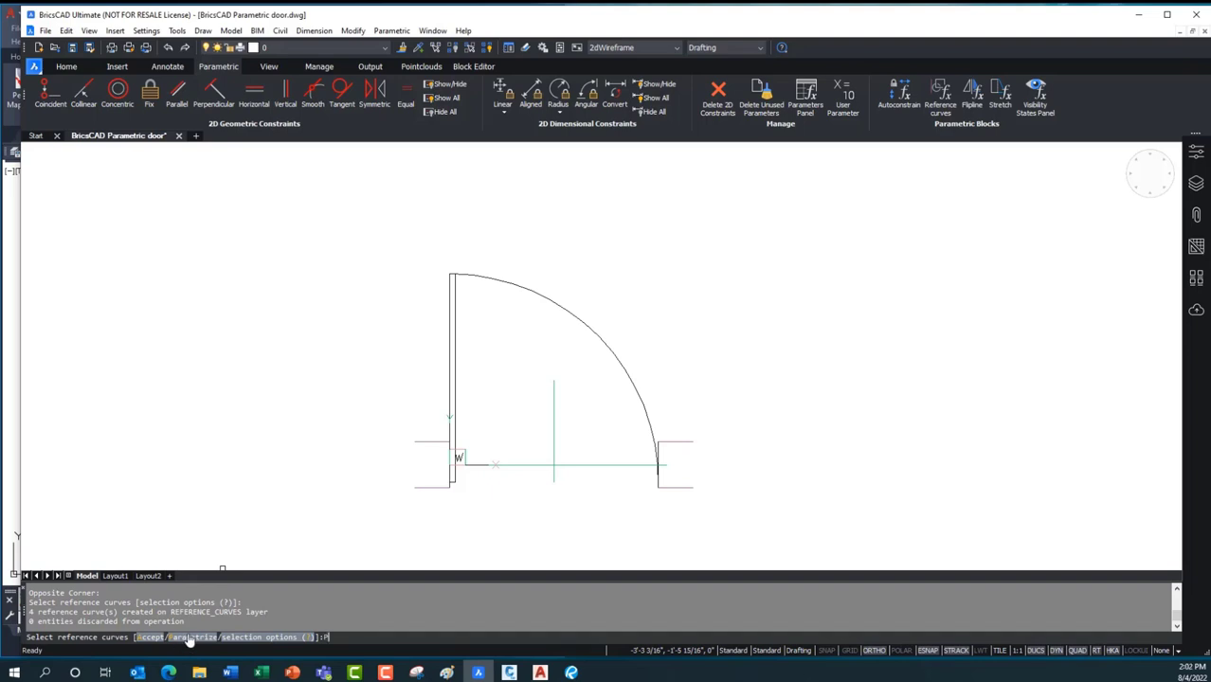
click(189, 641)
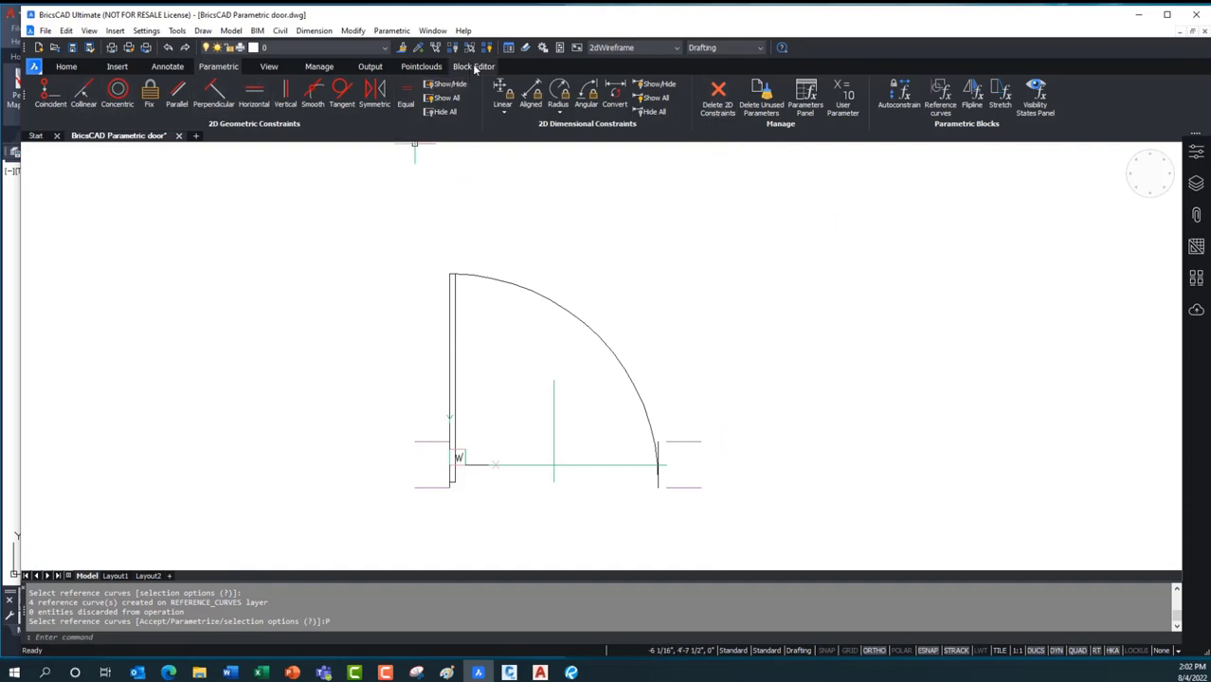
click(473, 67)
click(89, 95)
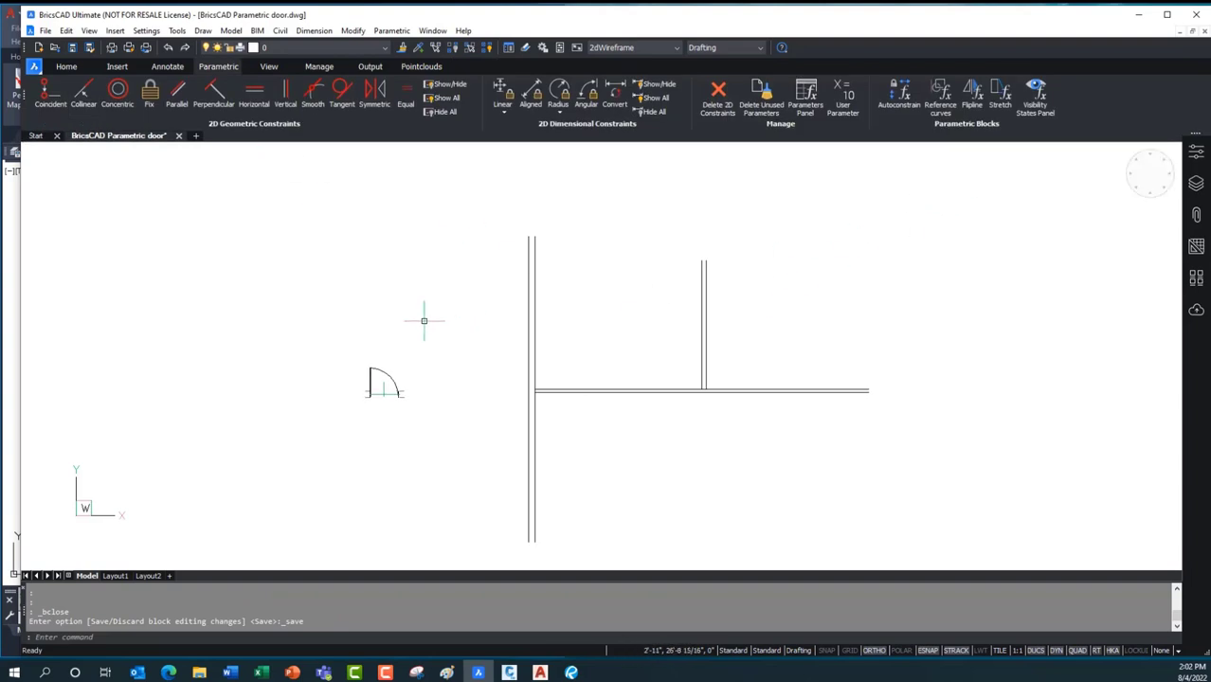
Insert Param_Door using its reference curves into the long vertical wall, about 5'-6" below the upper end, swinging left, and check the cut wall lines
key(Return)
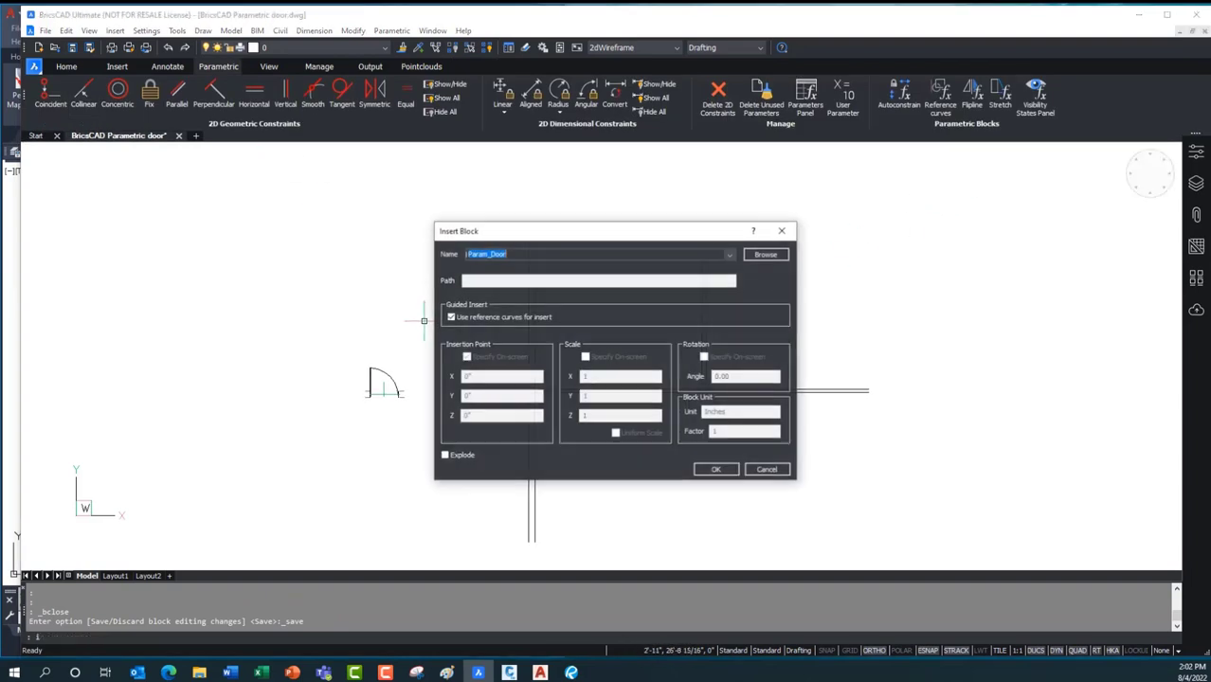
click(764, 256)
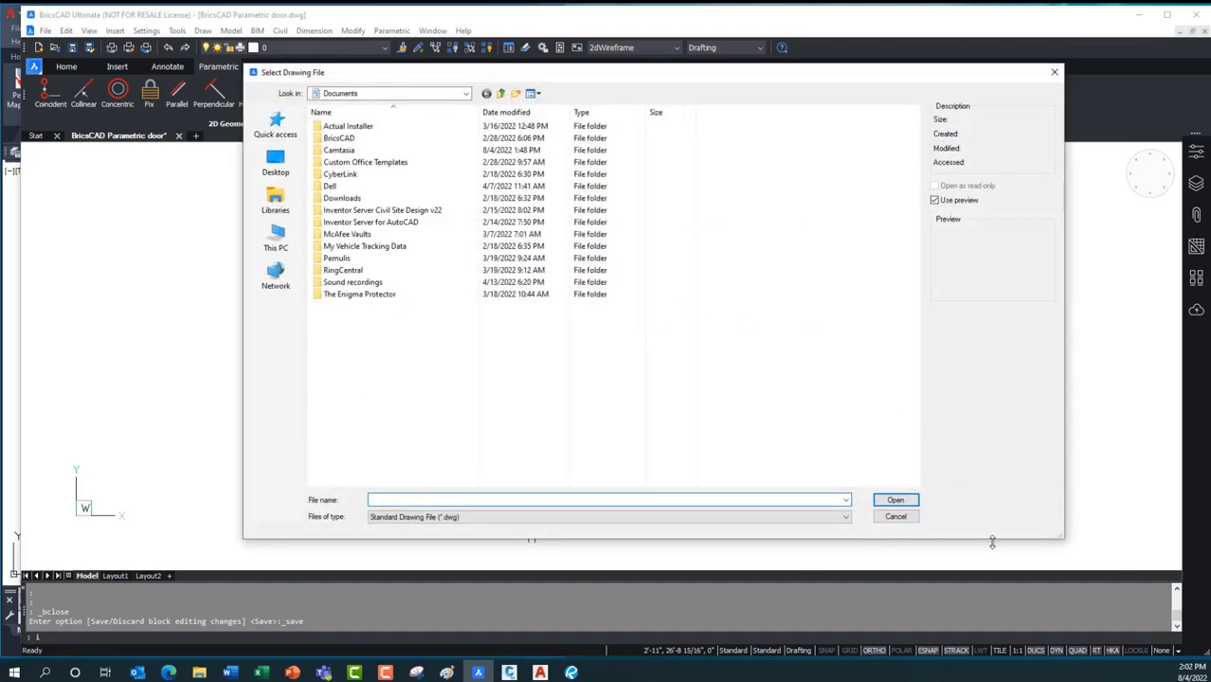
click(909, 516)
click(716, 469)
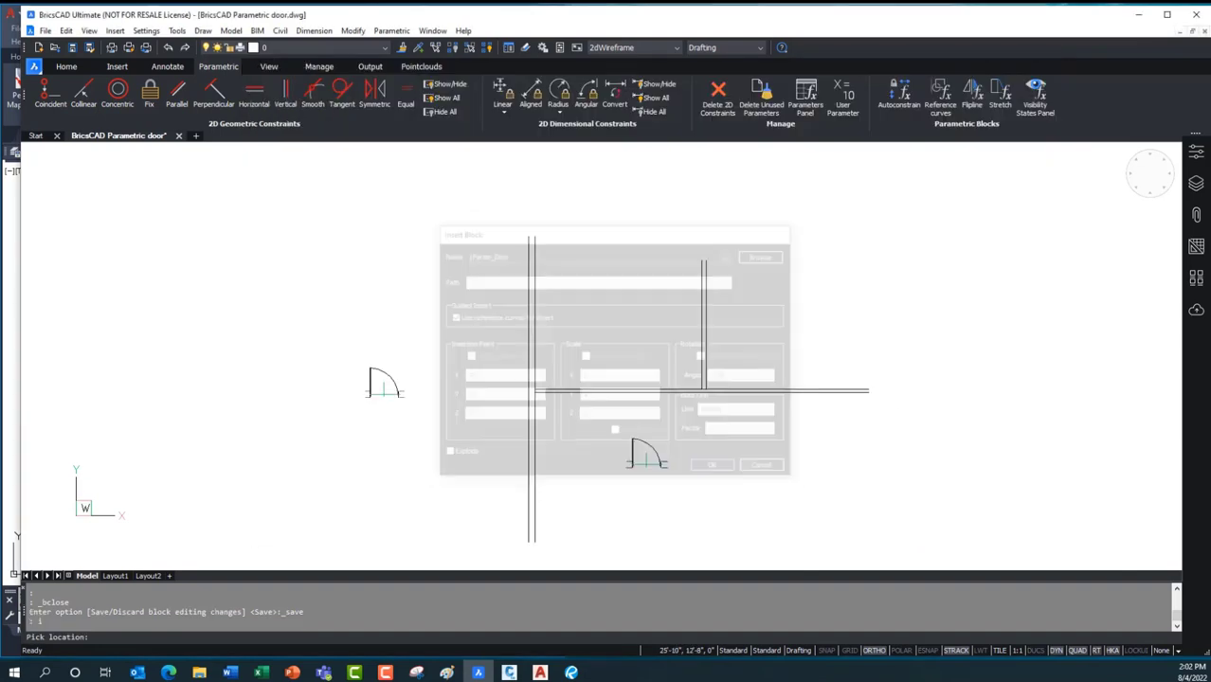
scroll(573, 451, up, 5)
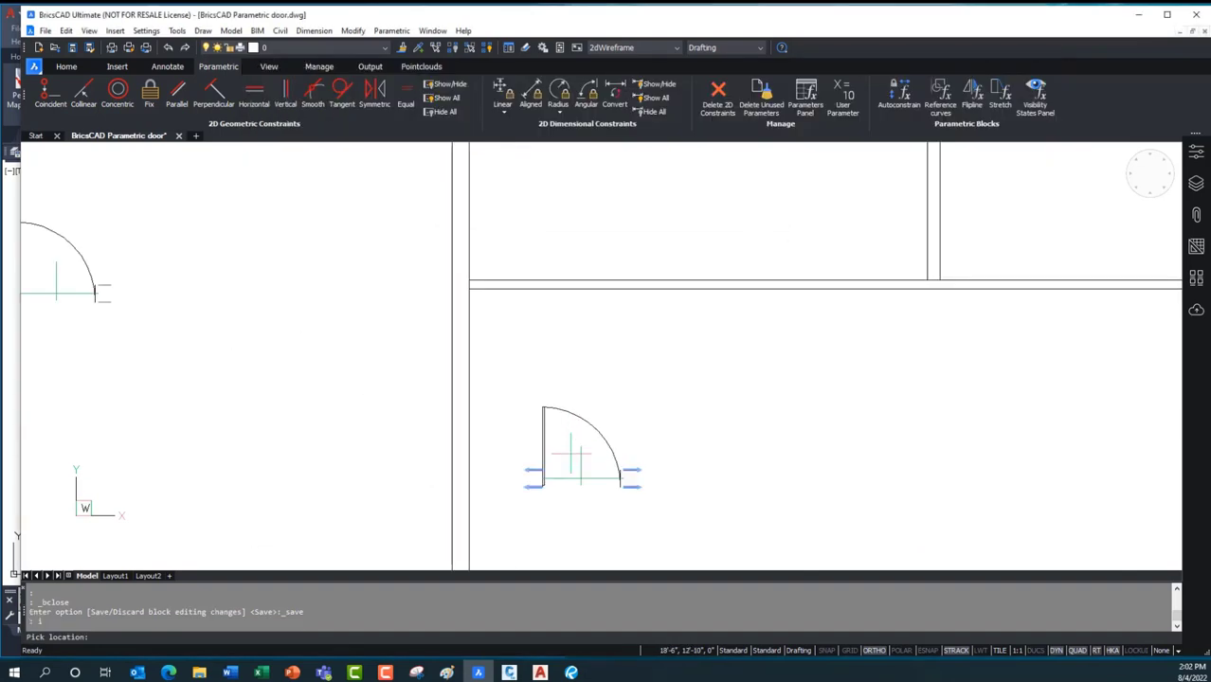
mouse_move(771, 446)
middle_down()
mouse_move(857, 360)
mouse_move(839, 408)
middle_up()
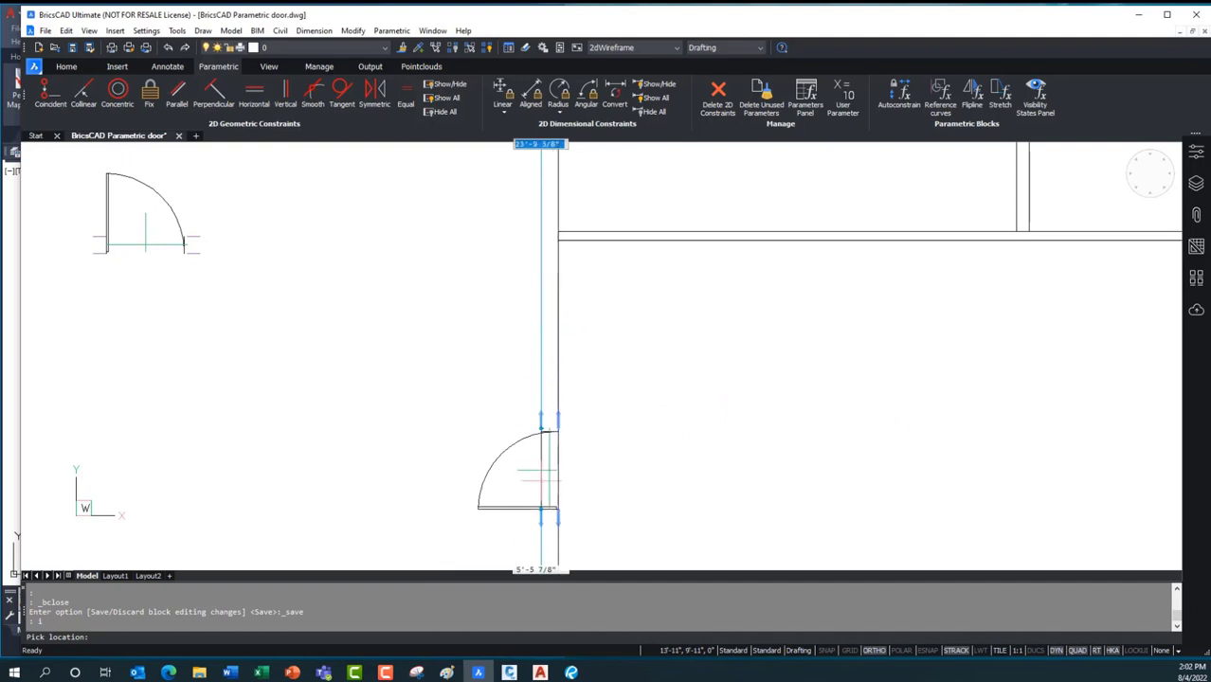
scroll(557, 474, down, 5)
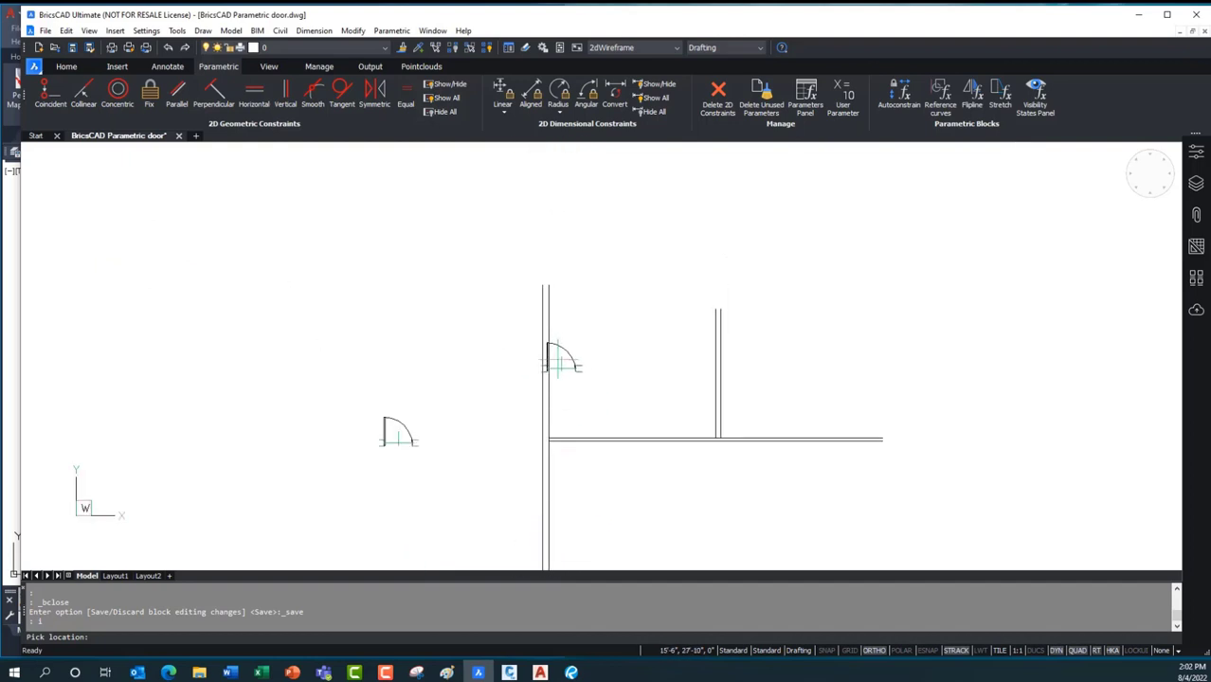
scroll(550, 370, up, 4)
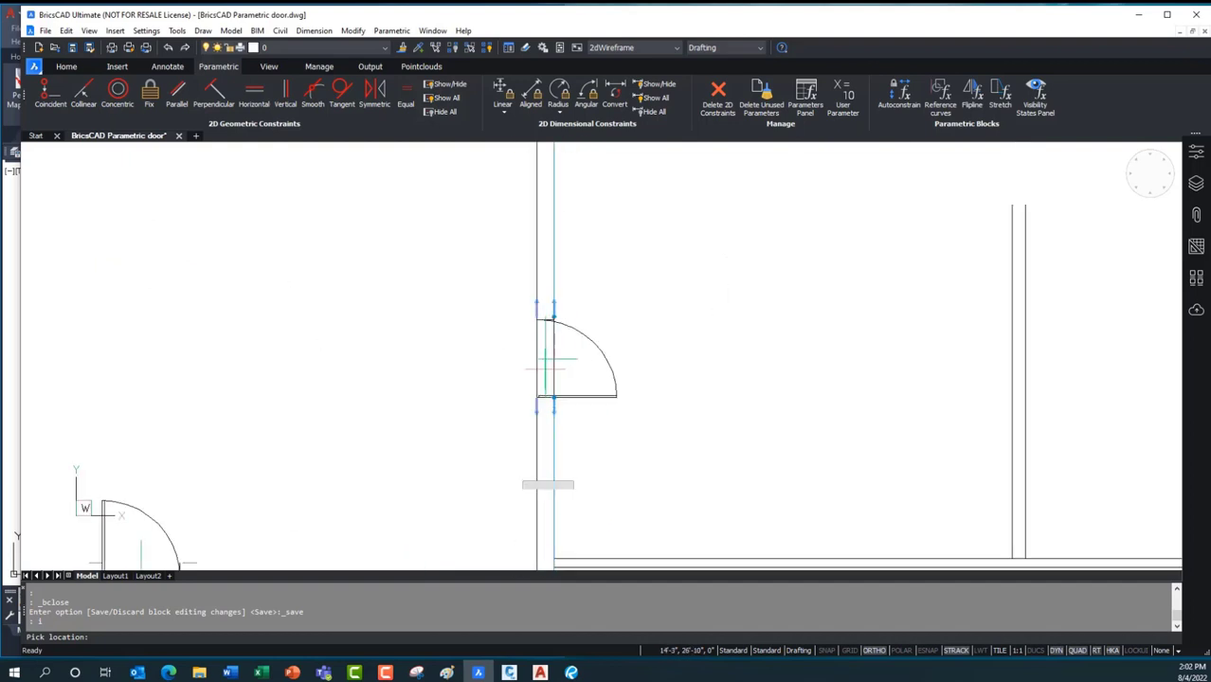
middle_drag(527, 352, 516, 438)
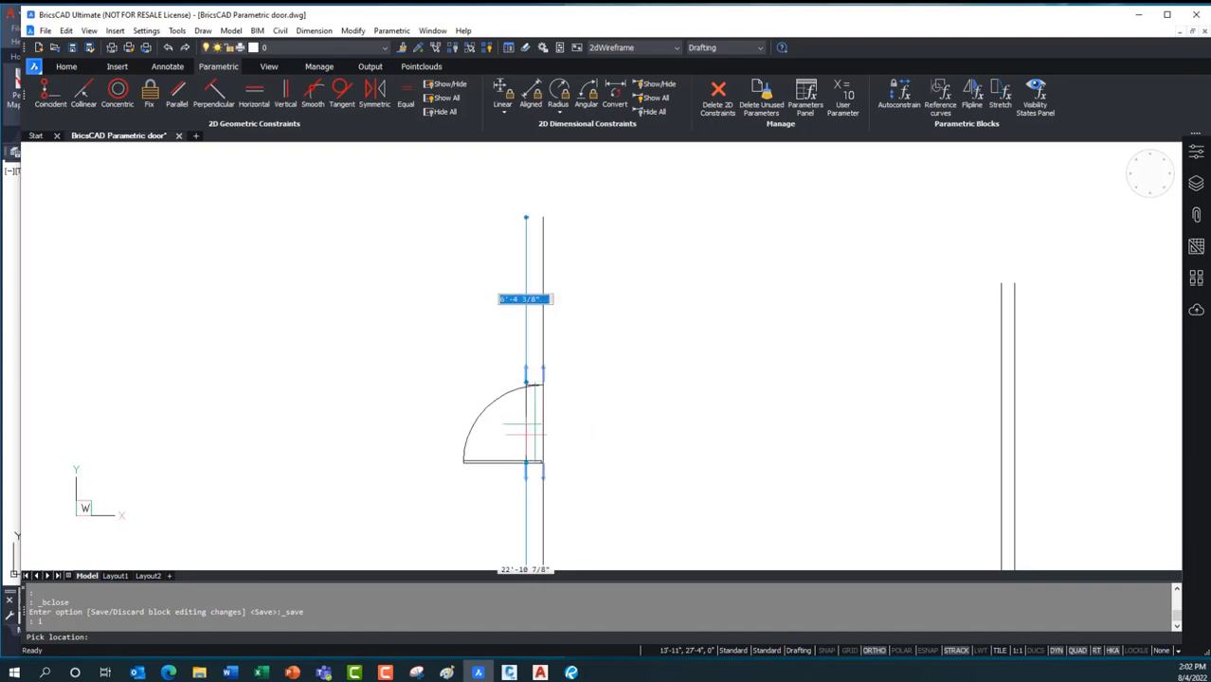
key(Tab)
key(Tab)
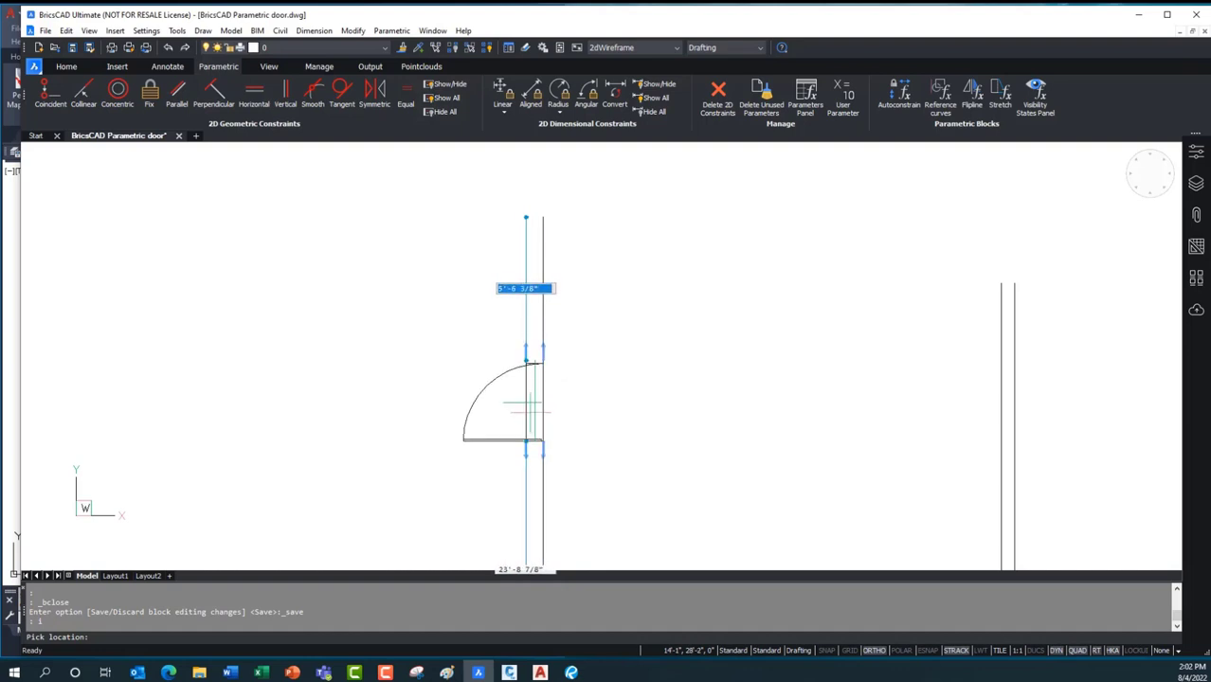
key(Escape)
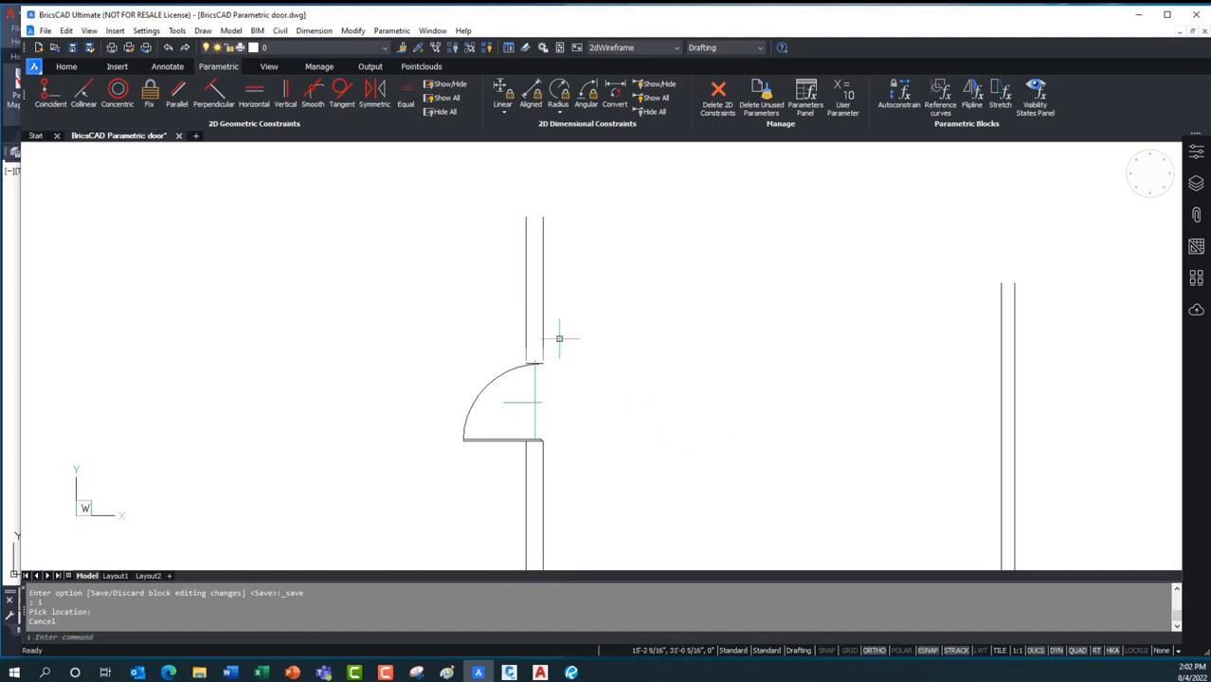
mouse_move(544, 337)
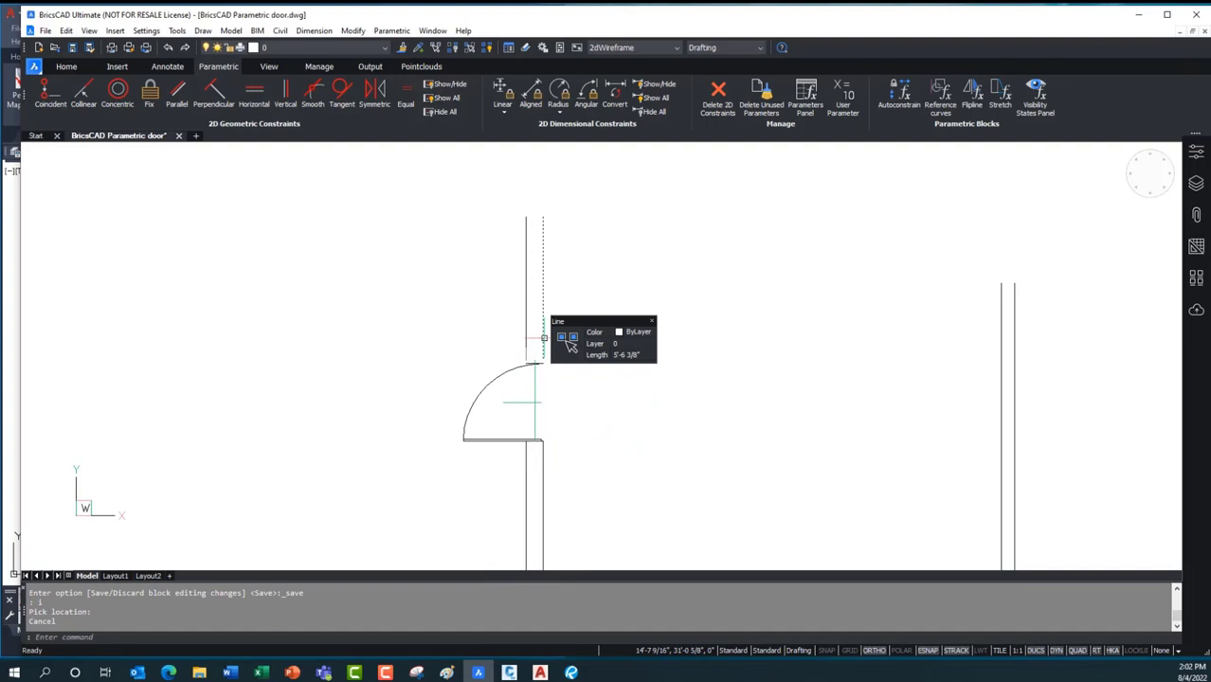
mouse_move(543, 484)
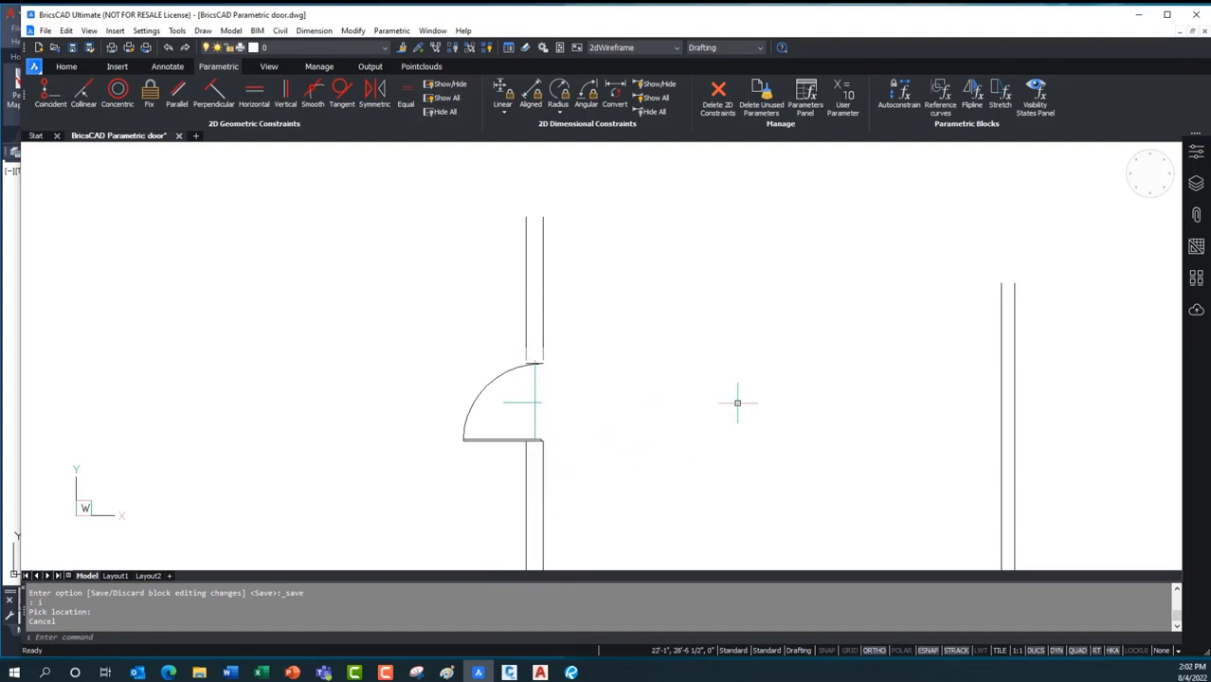
Insert another Param_Door in the long vertical wall below the horizontal wall, about 12'-10" below the first door, swinging right
scroll(736, 406, down, 3)
mouse_move(760, 414)
middle_down()
mouse_move(680, 309)
mouse_move(572, 301)
middle_up()
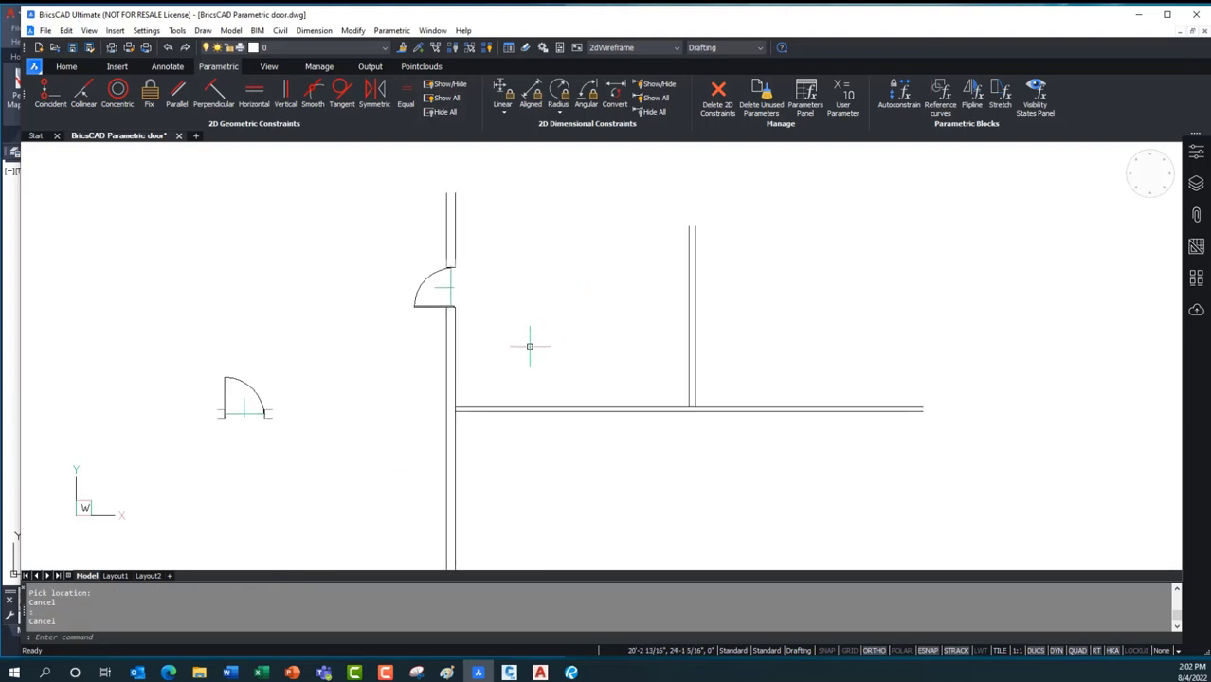
key(Return)
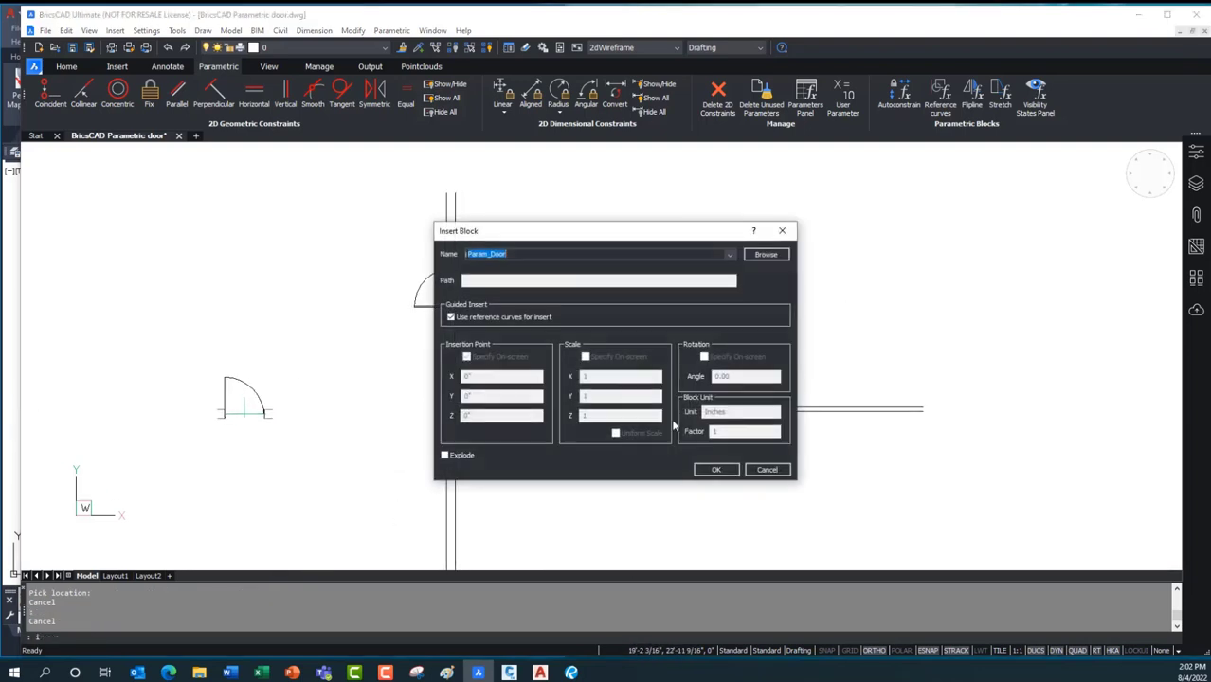
click(716, 470)
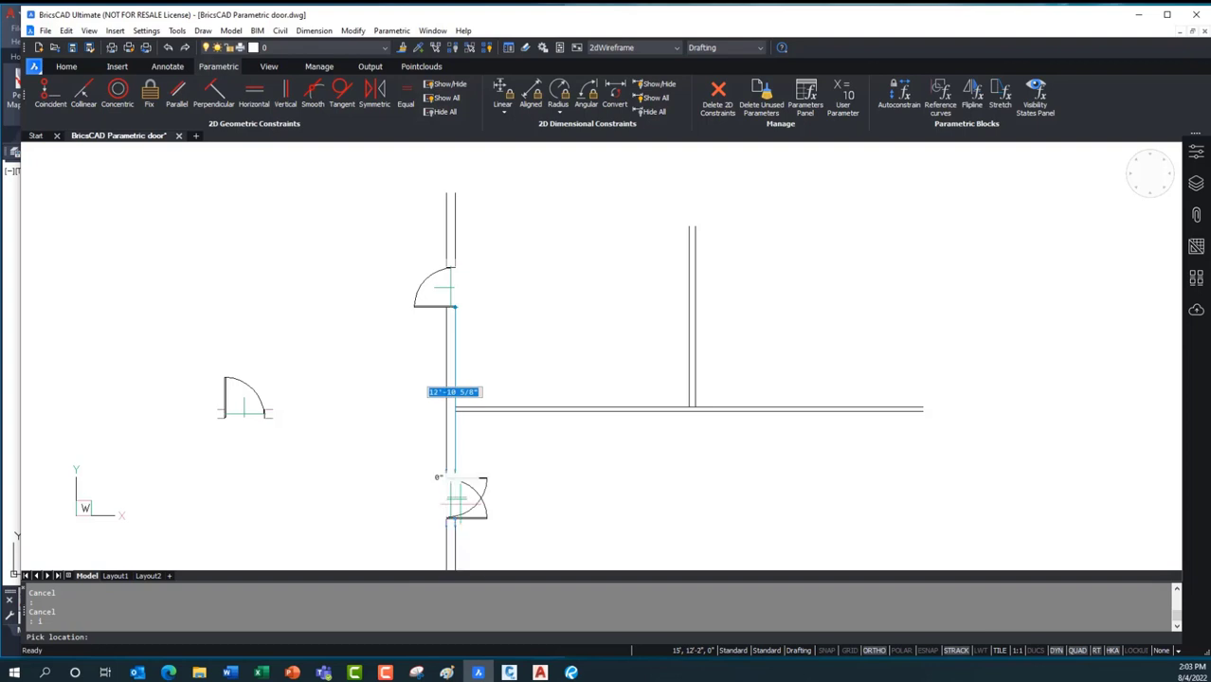
scroll(555, 428, down, 3)
scroll(555, 428, up, 2)
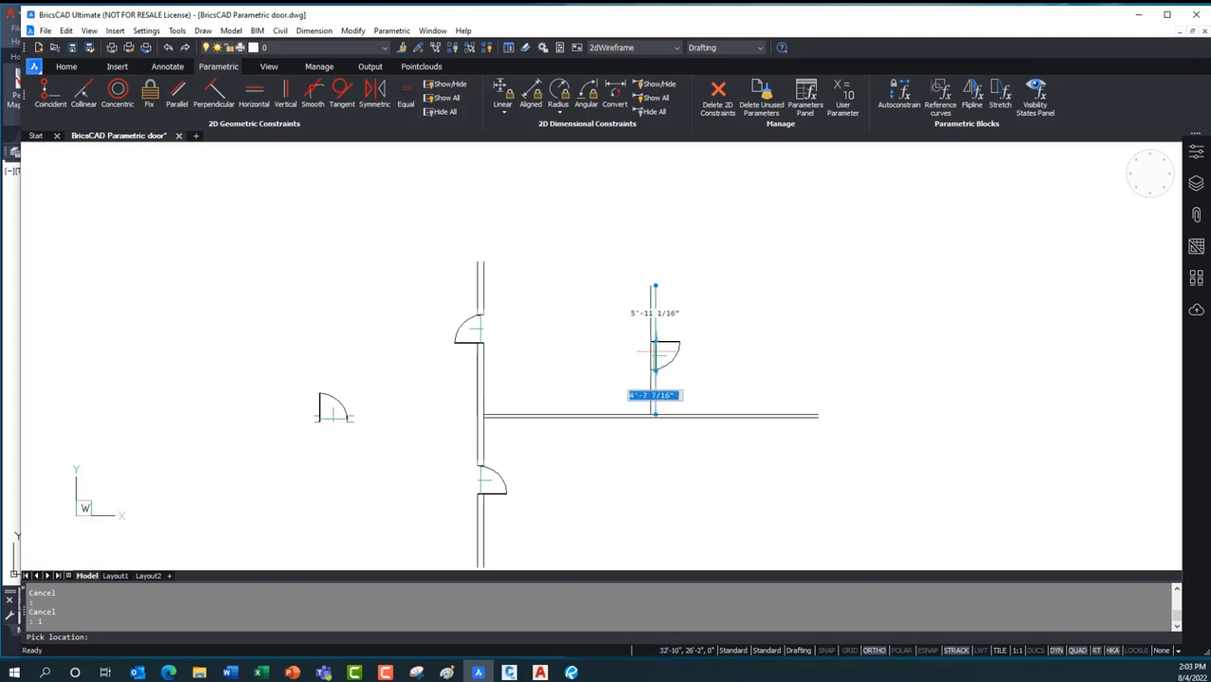
Place doors in the short vertical wall, about 4'-7" above the horizontal wall, and in the horizontal wall, about 7'-8" from the long wall
click(654, 355)
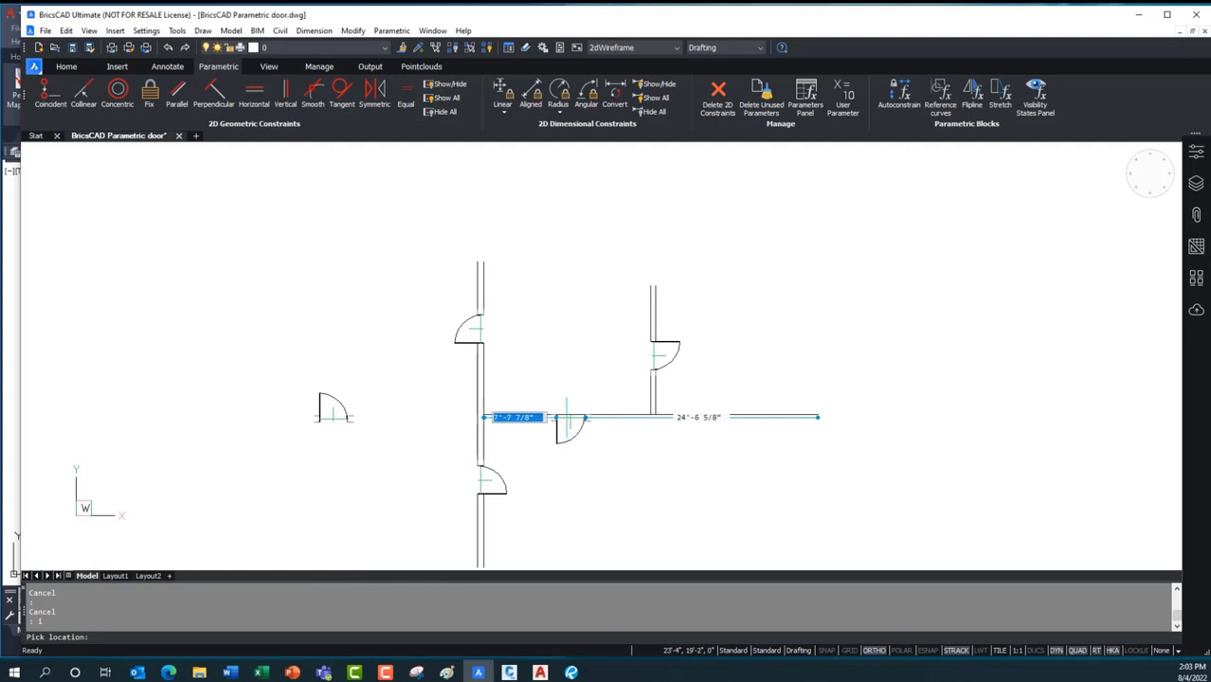
click(567, 418)
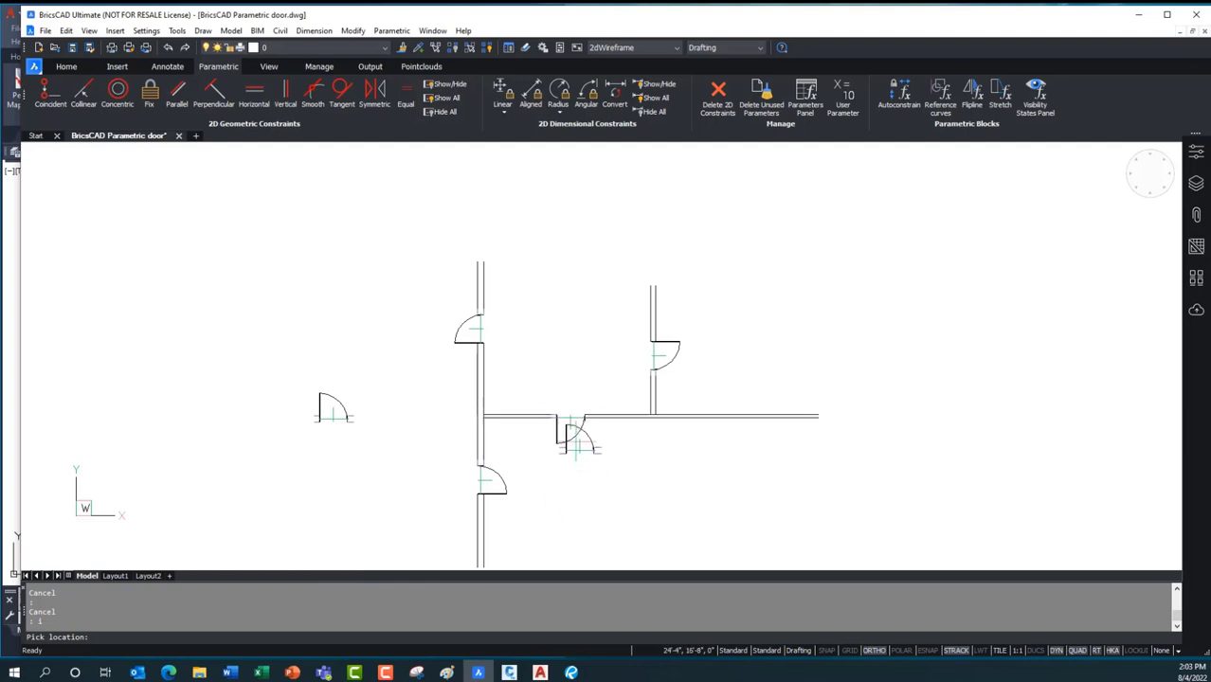
key(Escape)
scroll(550, 432, up, 3)
scroll(545, 434, down, 3)
scroll(717, 374, down, 2)
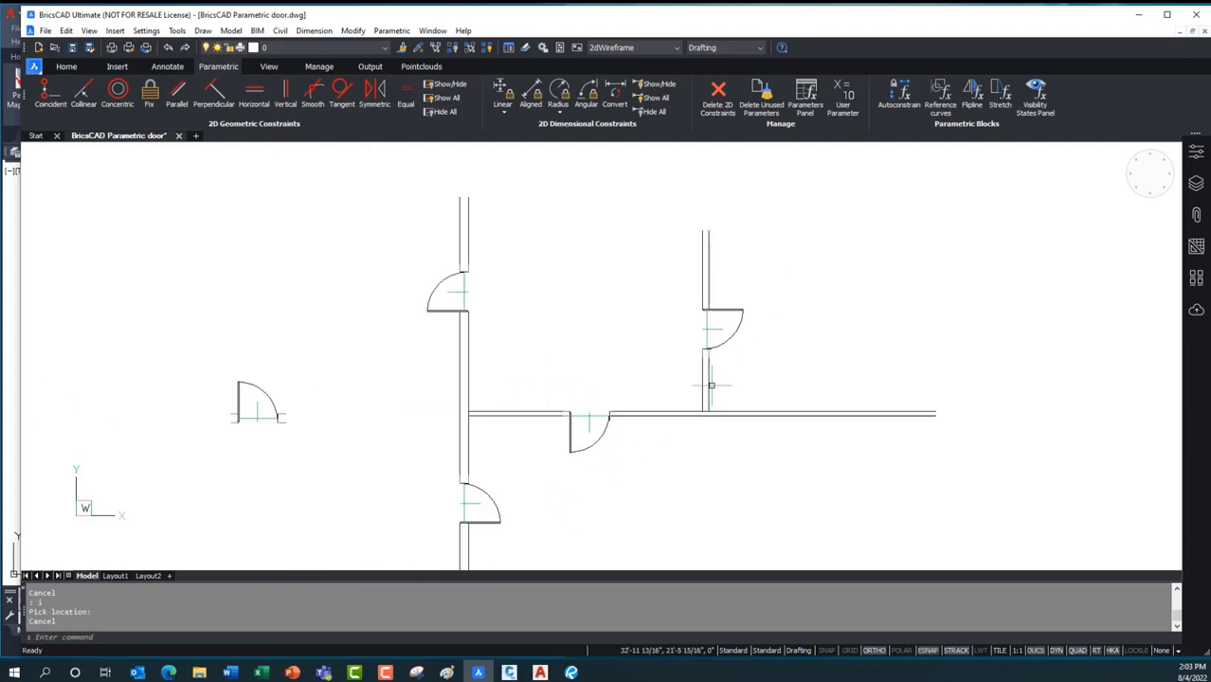
mouse_move(675, 399)
middle_down()
mouse_move(651, 413)
mouse_move(570, 381)
mouse_move(545, 406)
middle_up()
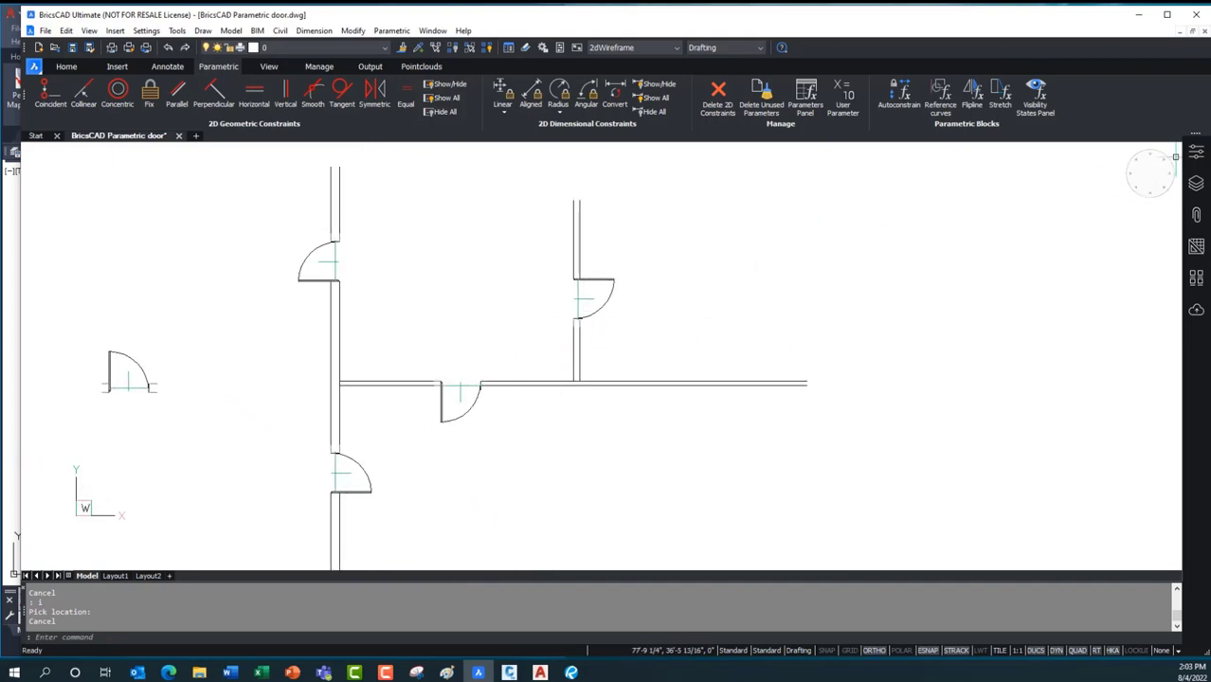
Turn off the FLIPLINES and REFERENCE_CURVES layers to hide the door blocks' helper geometry
click(1195, 183)
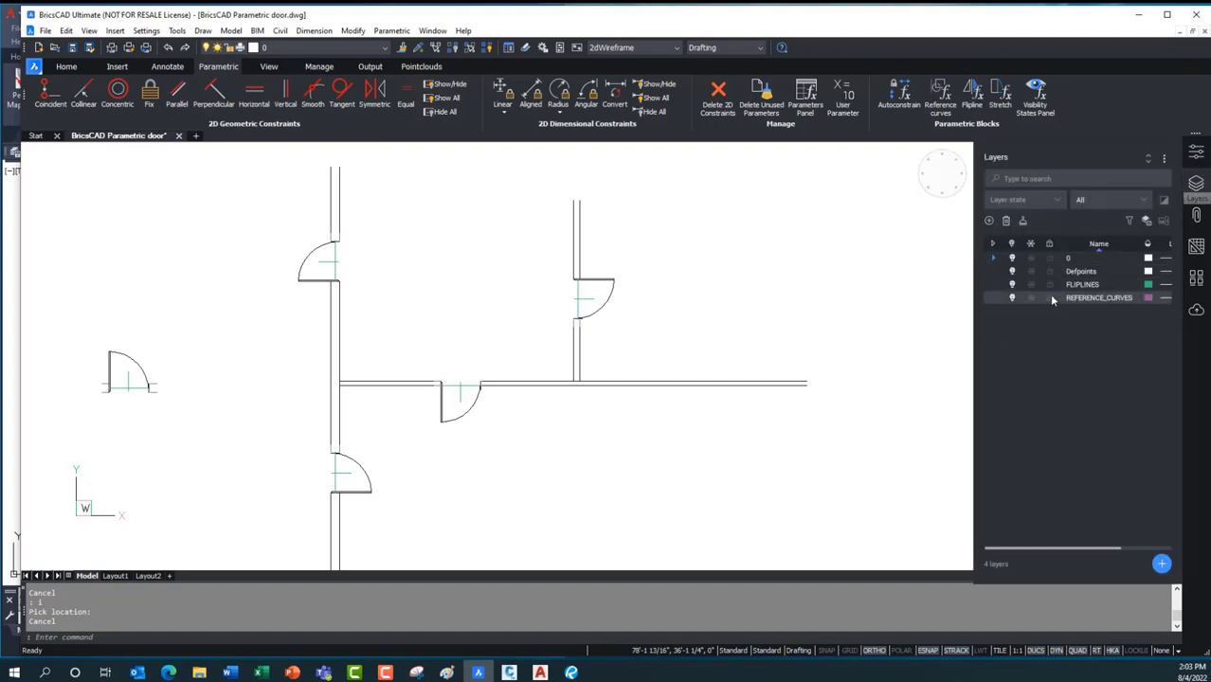
click(1012, 284)
click(1012, 297)
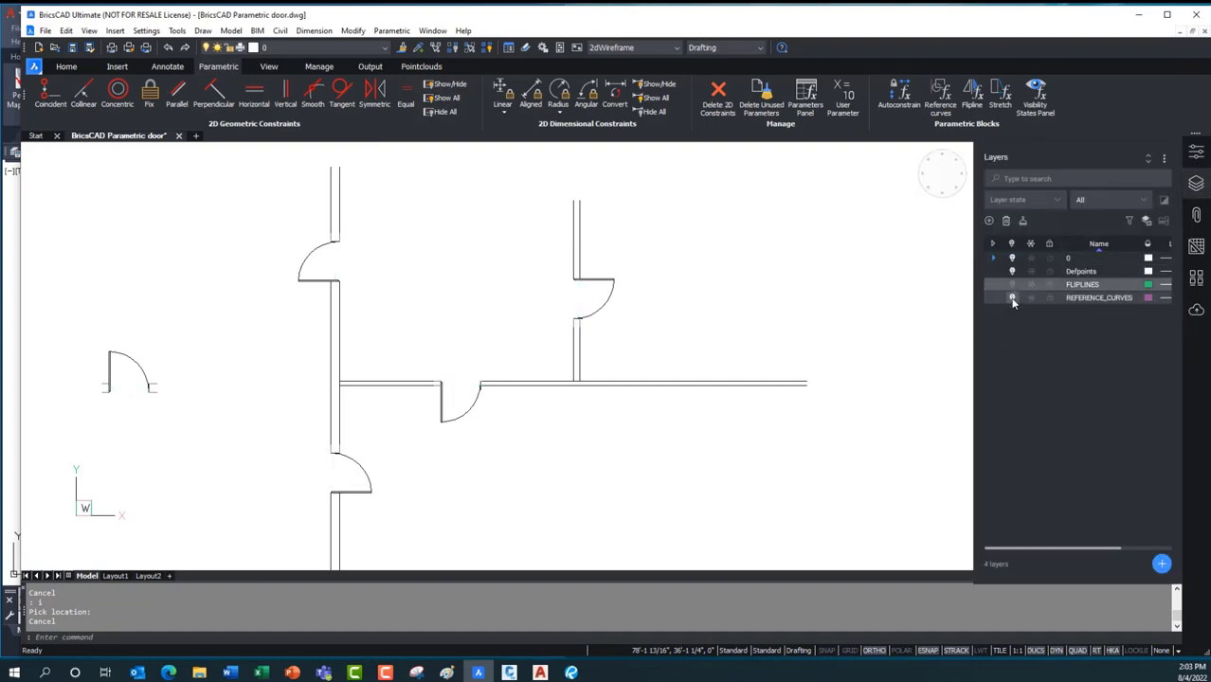
middle_drag(542, 417, 606, 425)
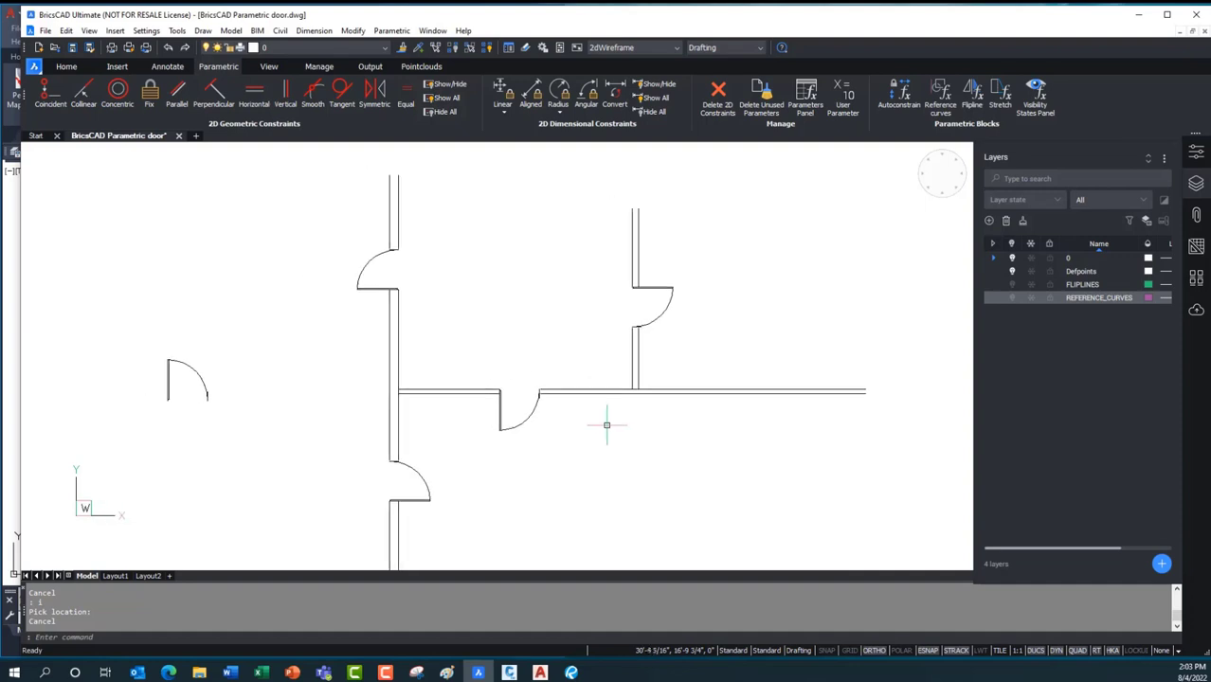
Resize the BricsCAD window to sit side by side with AutoCAD and show the drawing's properties instead of its layers
scroll(607, 424, down, 2)
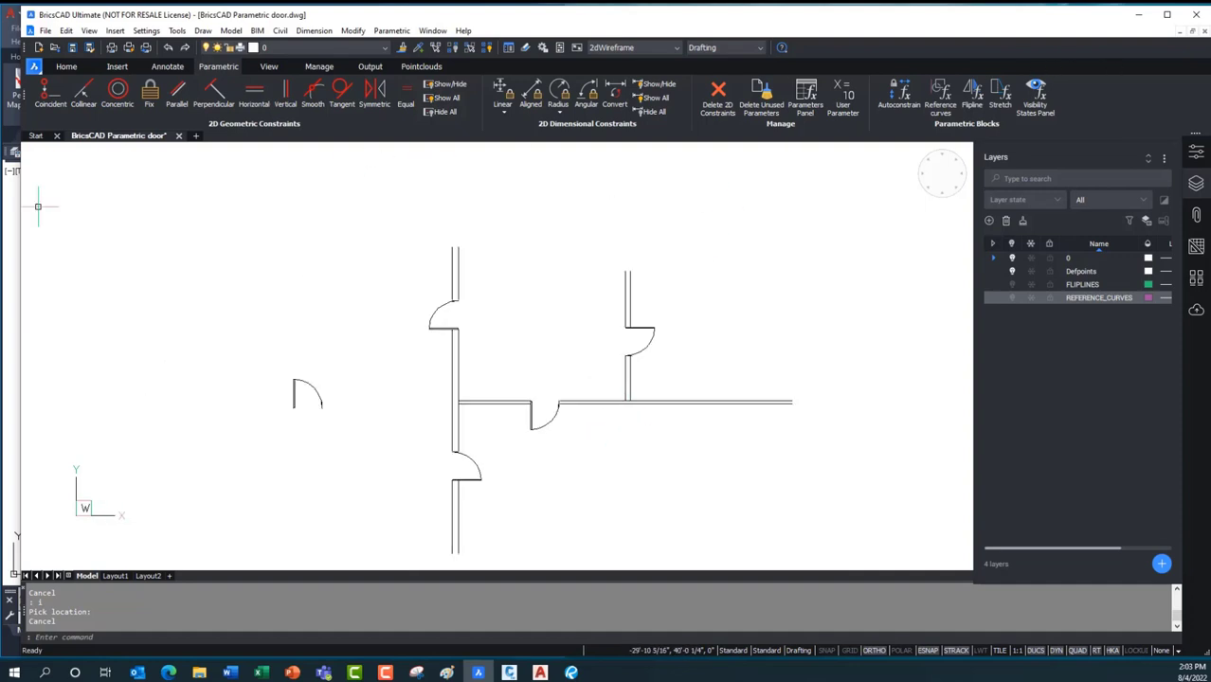
drag(21, 303, 569, 299)
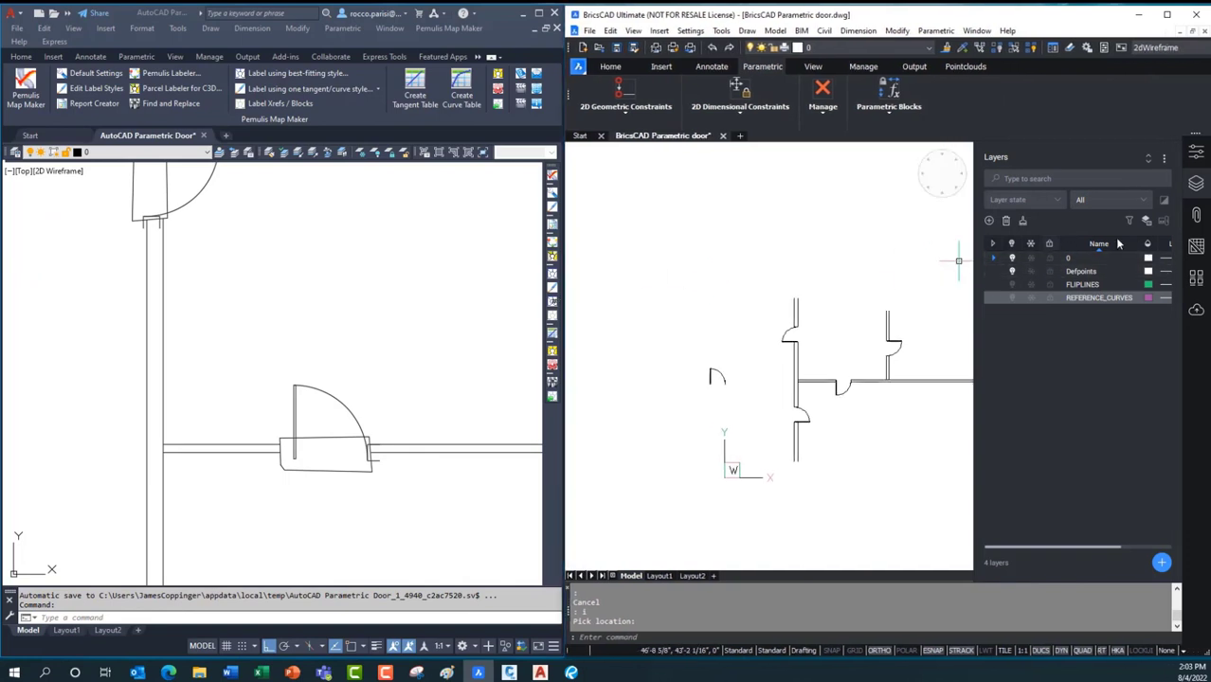
click(1196, 151)
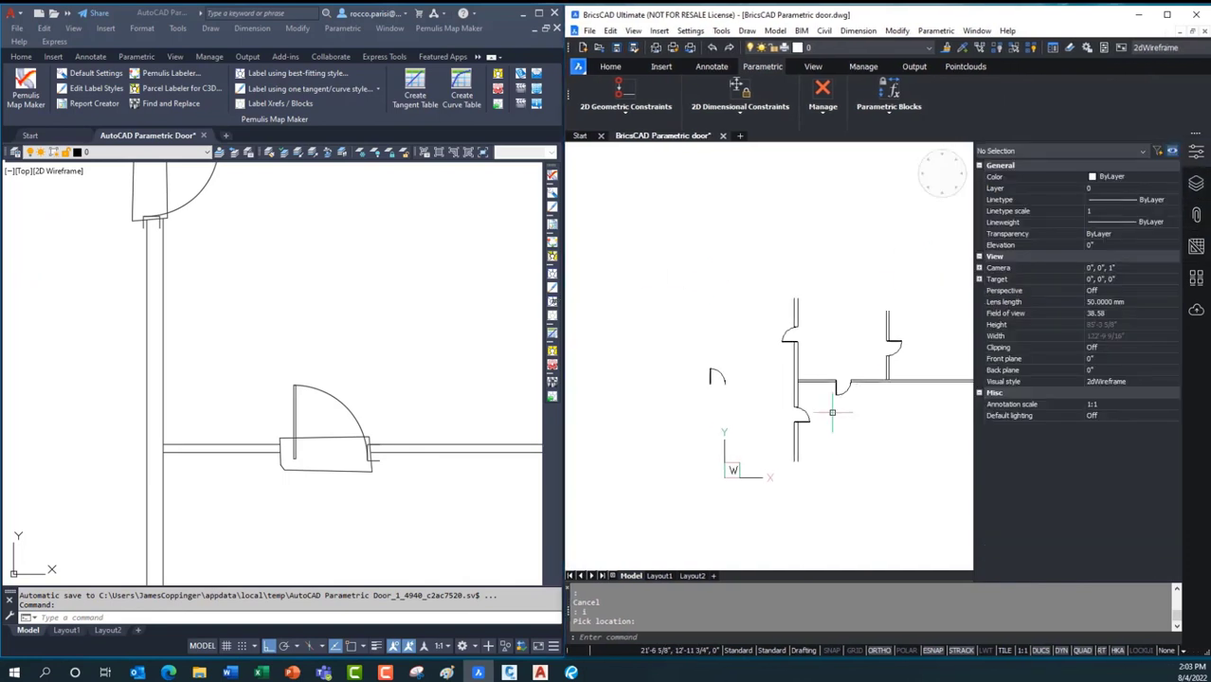
Switch to AutoCAD and set the visibility state of the door in the long vertical wall to Closed
click(389, 394)
key(Escape)
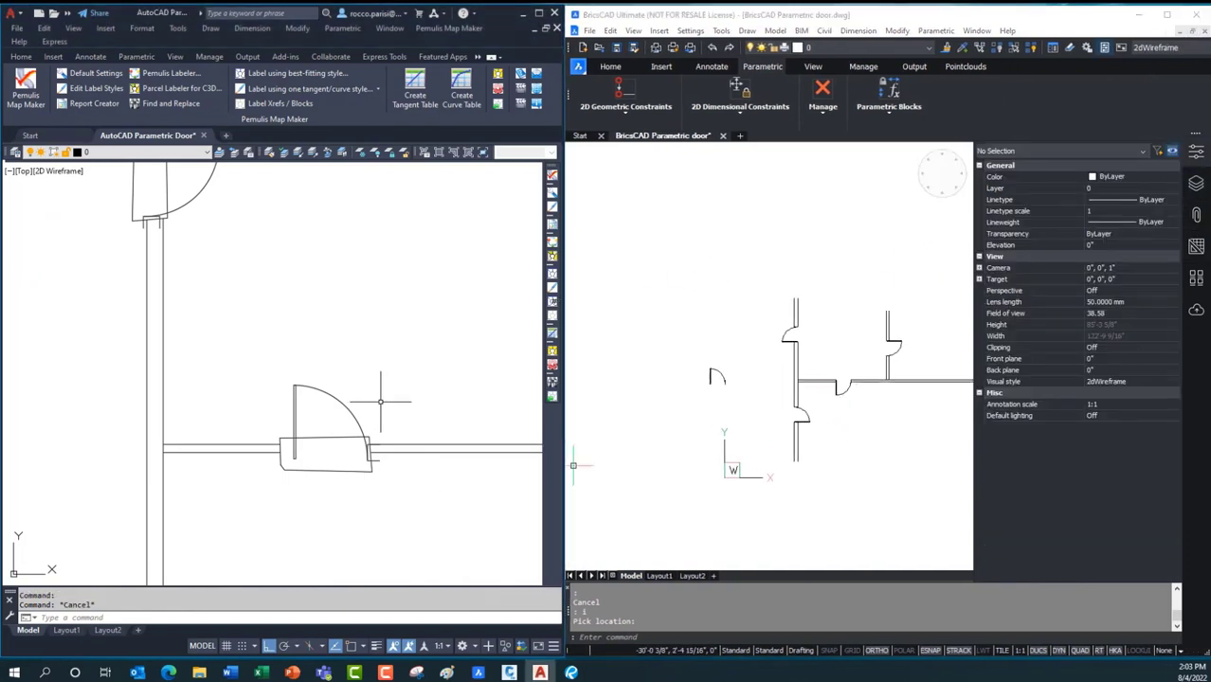
scroll(388, 400, down, 4)
scroll(390, 400, up, 3)
middle_drag(378, 366, 248, 282)
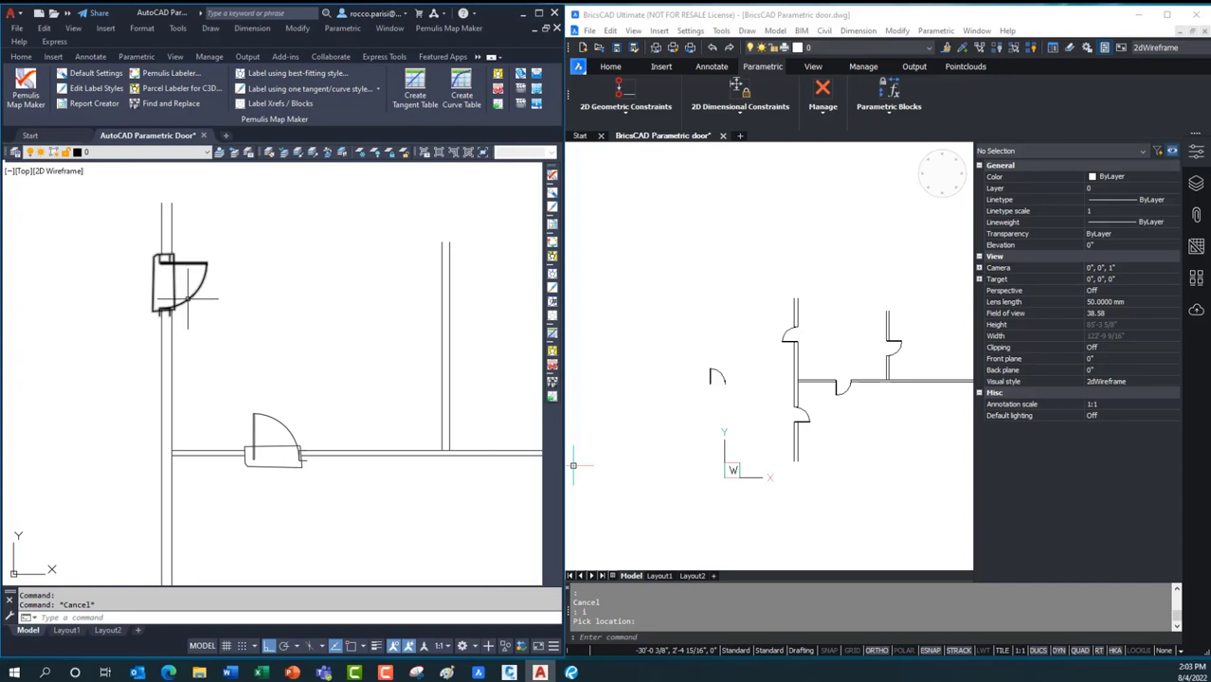
click(187, 279)
click(186, 280)
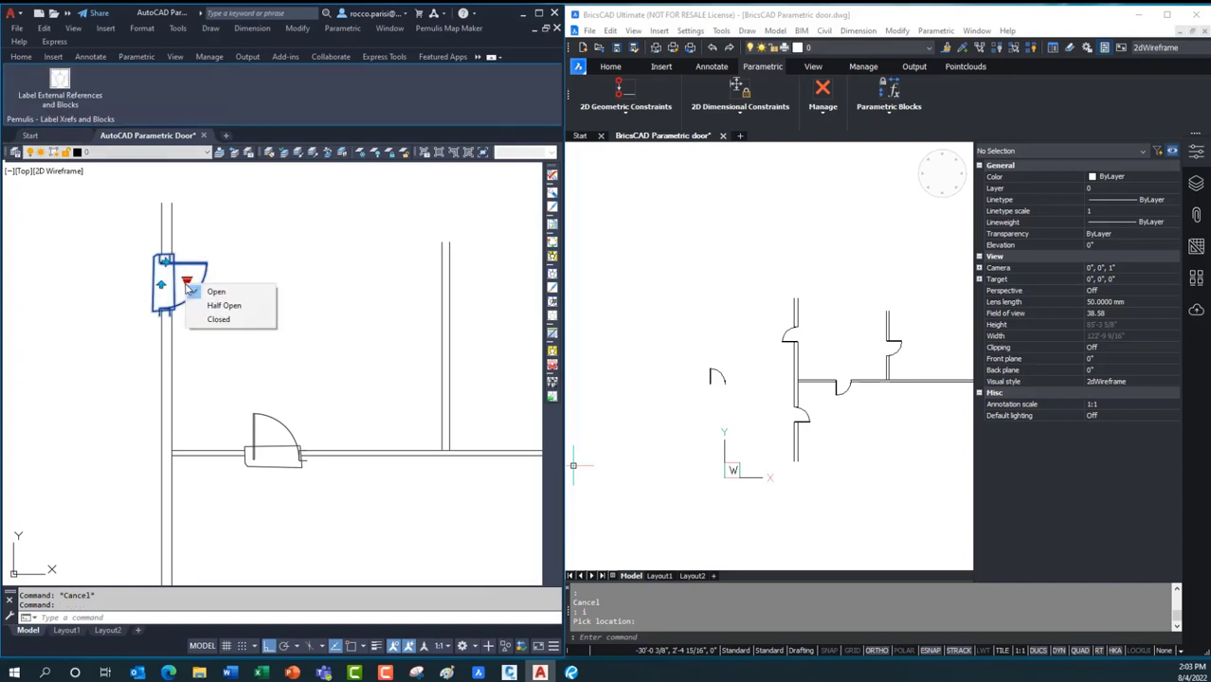
click(217, 320)
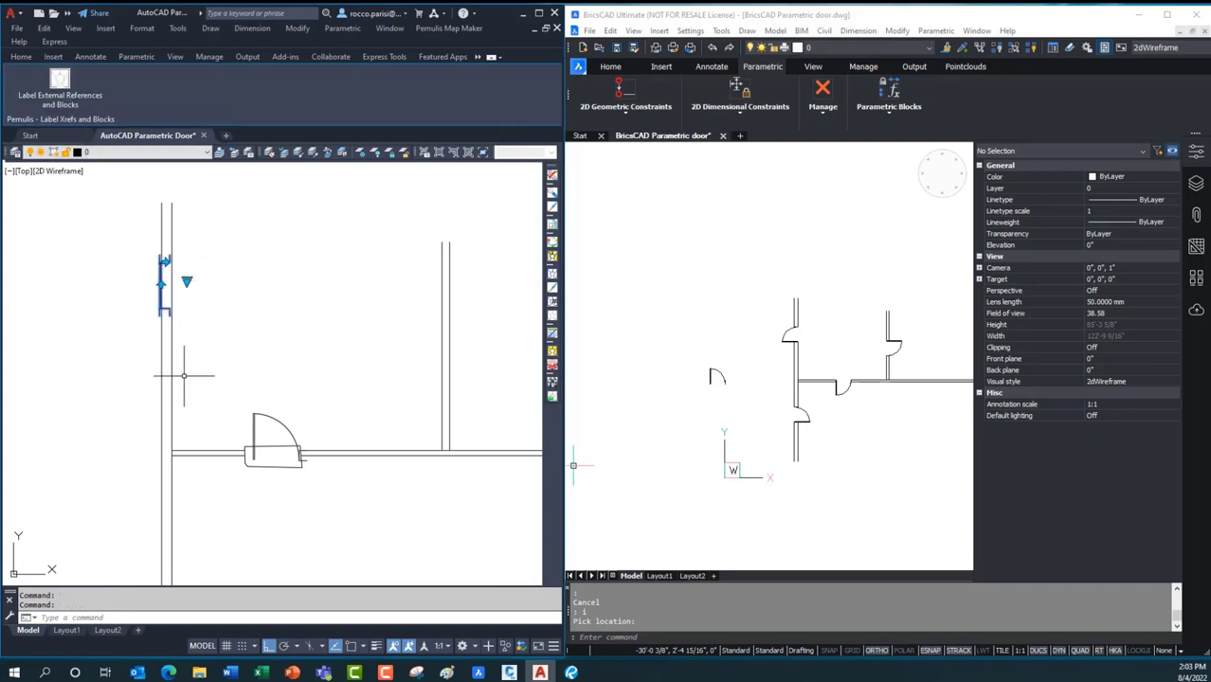
key(Escape)
Set the visibility state of the door in the horizontal wall to Closed
click(278, 428)
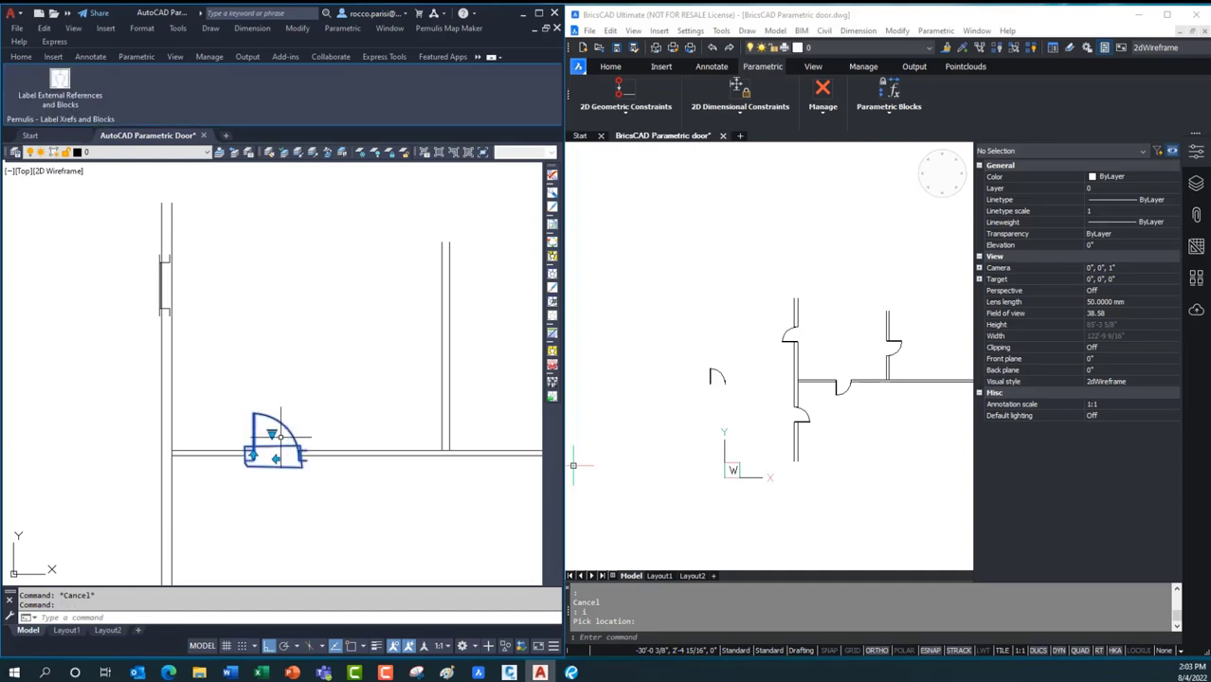
click(272, 434)
click(297, 474)
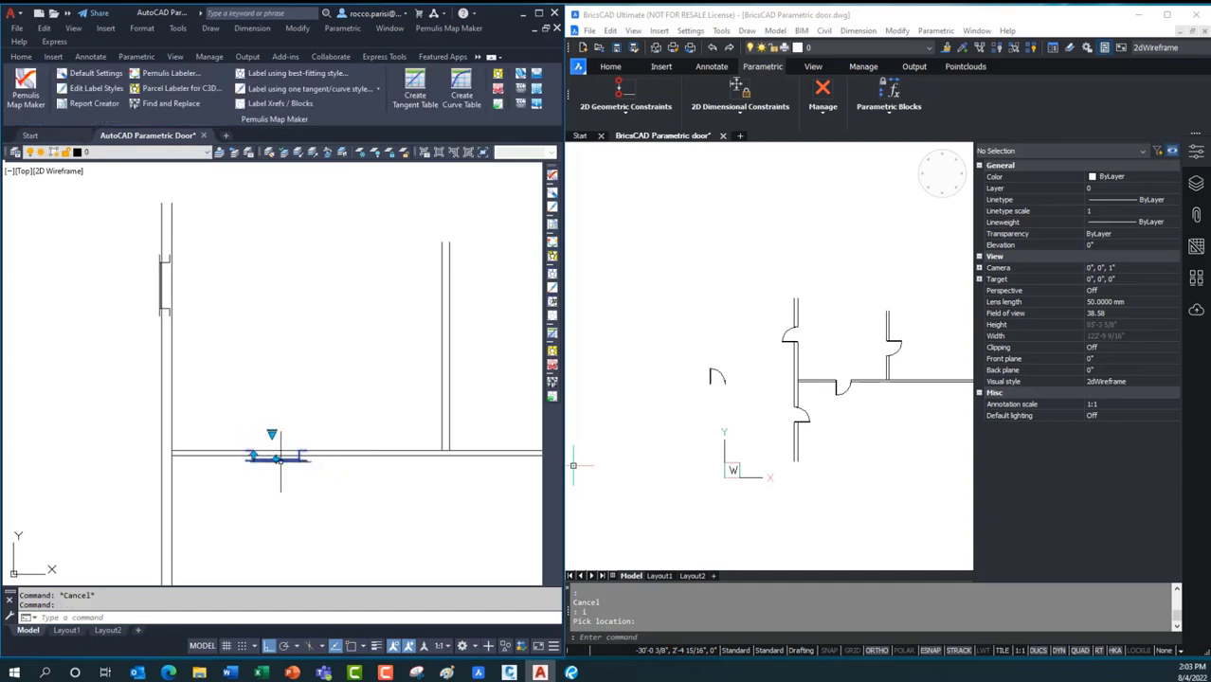
Select all similar door blocks and set the horizontal wall door's visibility state to Open, then clear the selection
right_click(277, 458)
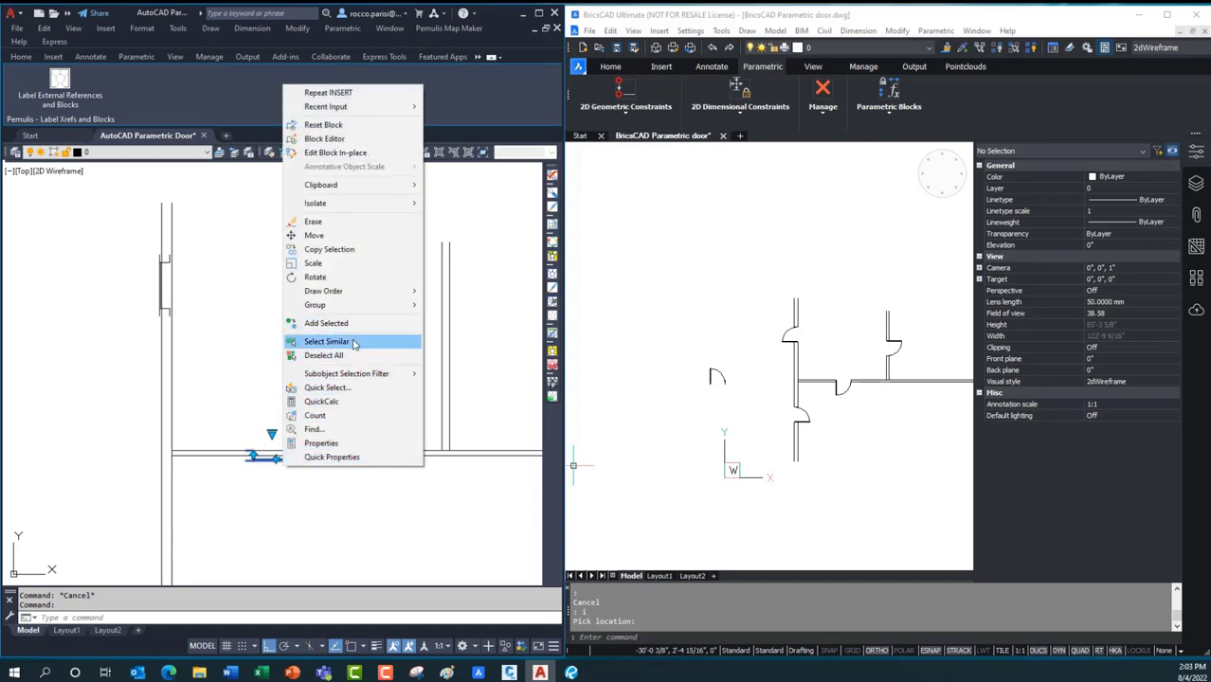
click(354, 344)
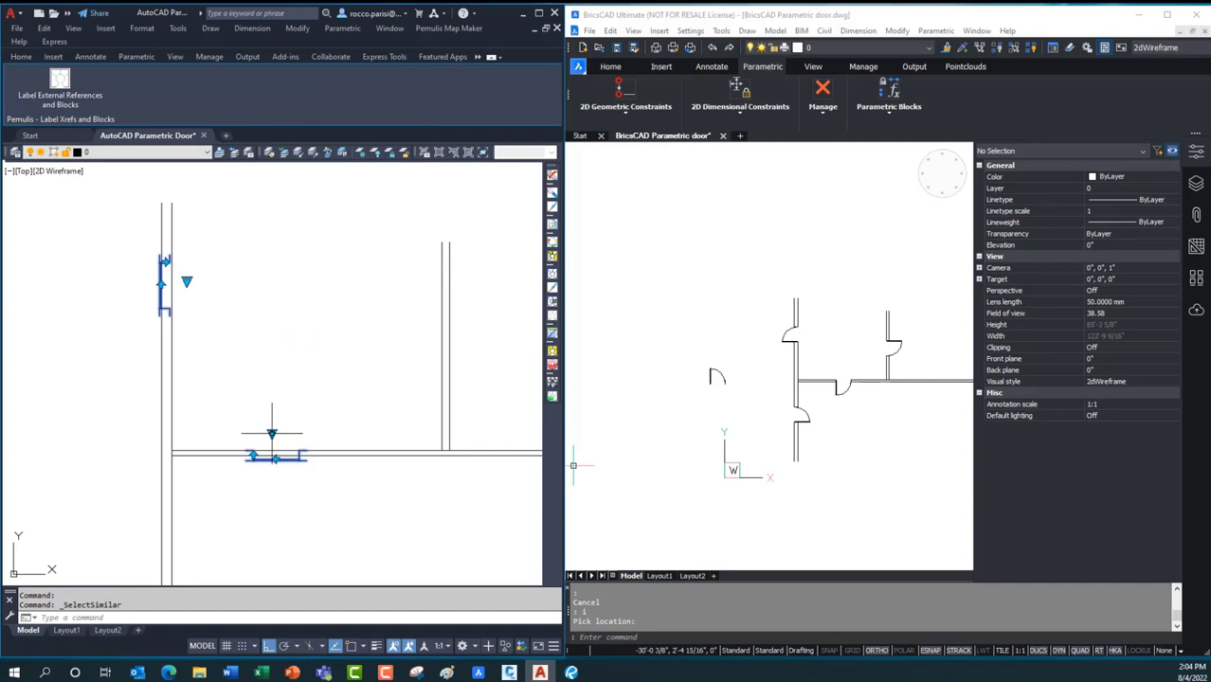
click(272, 434)
click(304, 444)
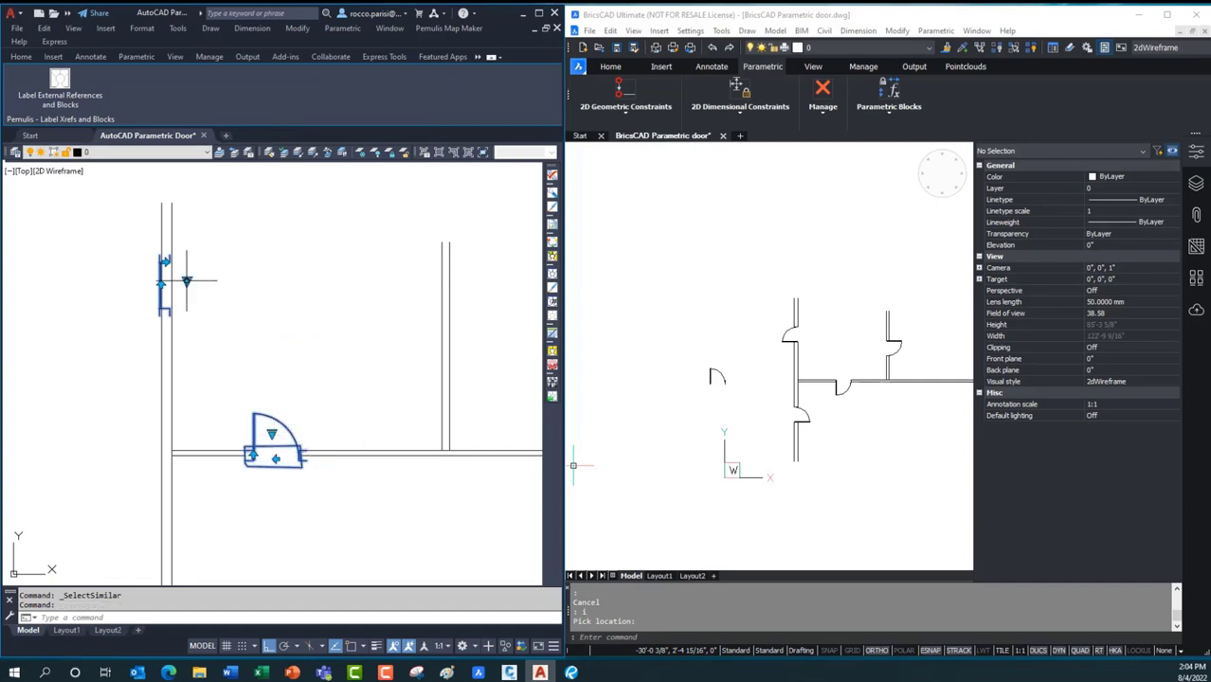
key(Escape)
key(Escape)
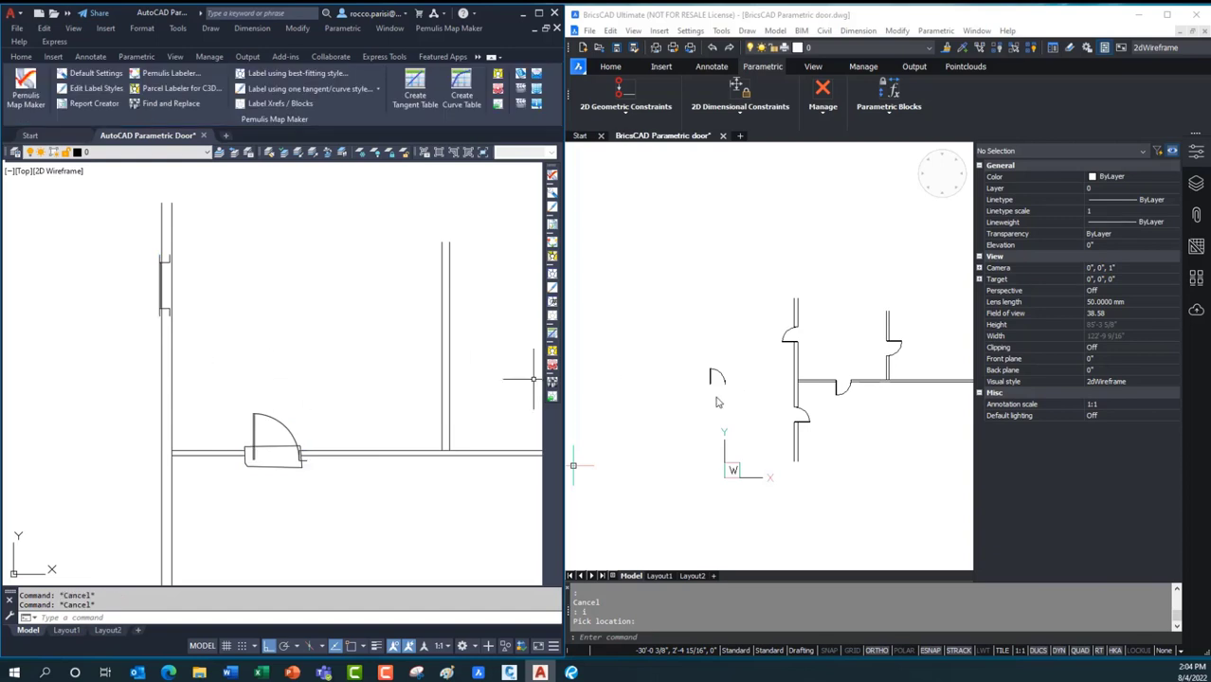
Switch to BricsCAD, select all similar Param_Door blocks and set their Door_Swing parameter to Half Open
click(717, 402)
scroll(768, 417, up, 2)
middle_drag(787, 416, 667, 414)
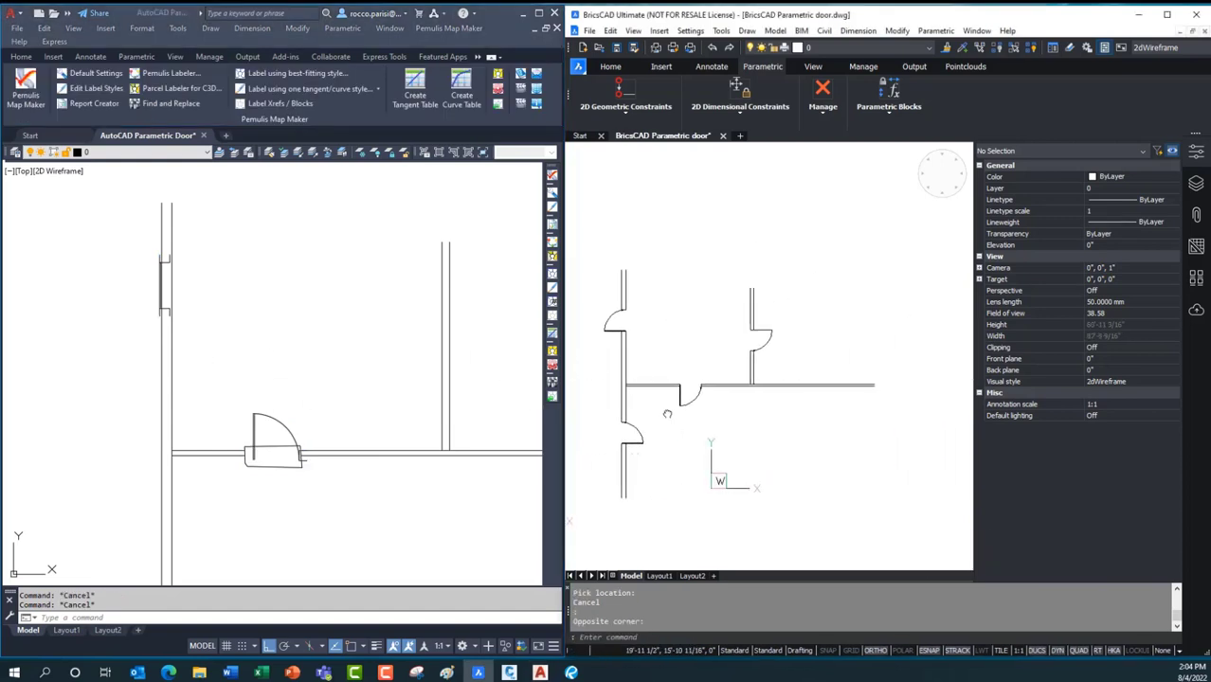
scroll(667, 414, up, 3)
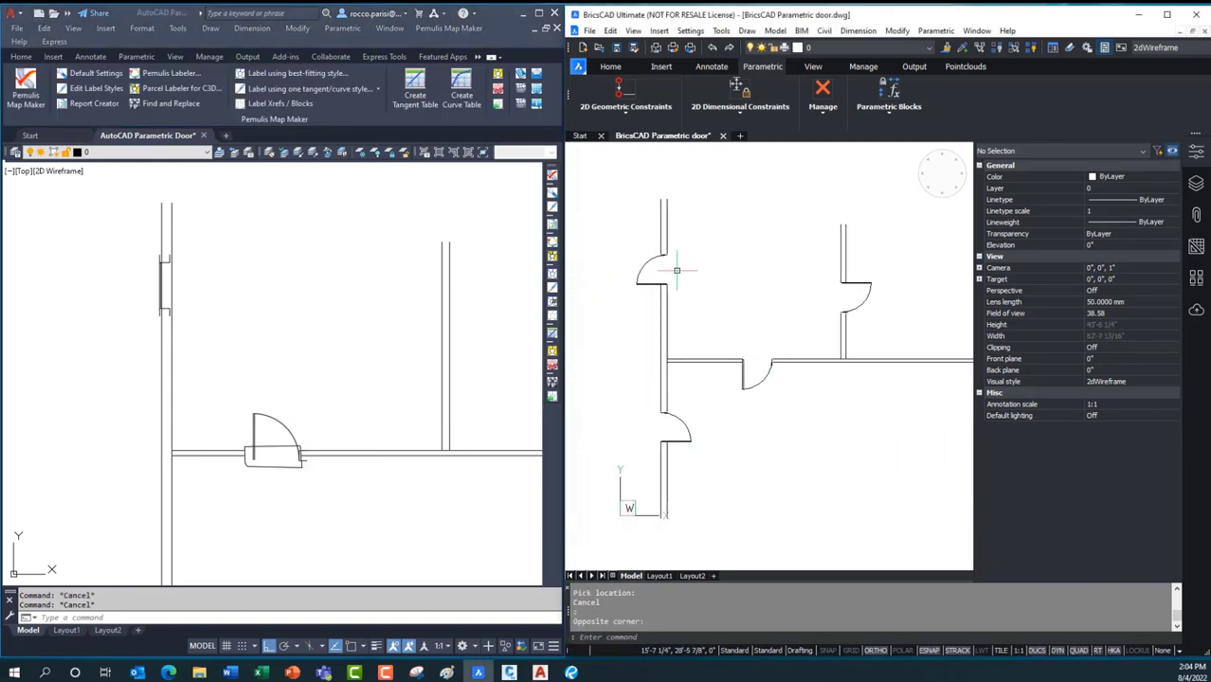
mouse_move(676, 271)
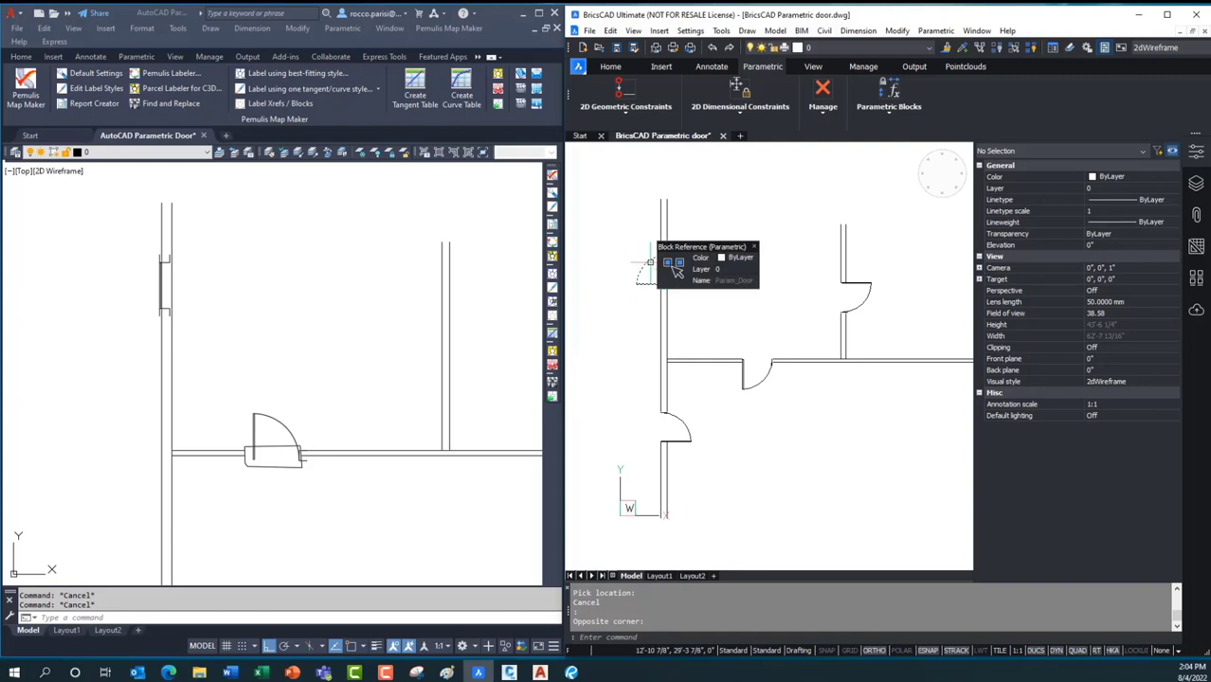
click(677, 269)
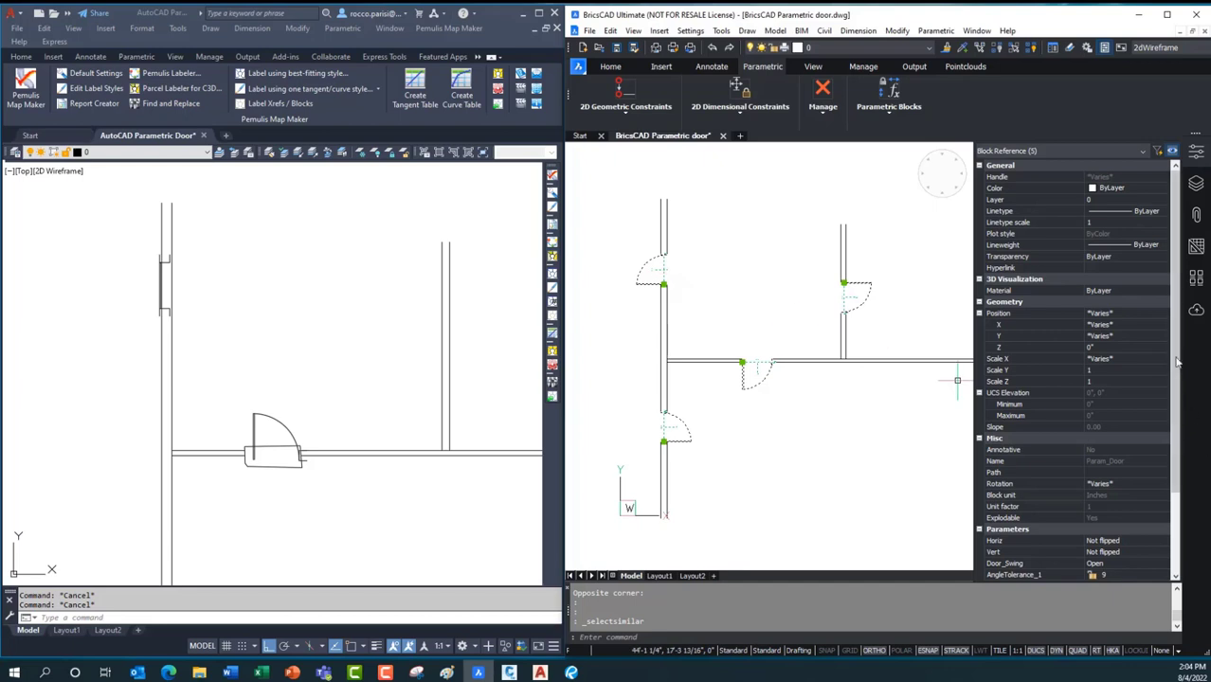
drag(1175, 364, 1181, 480)
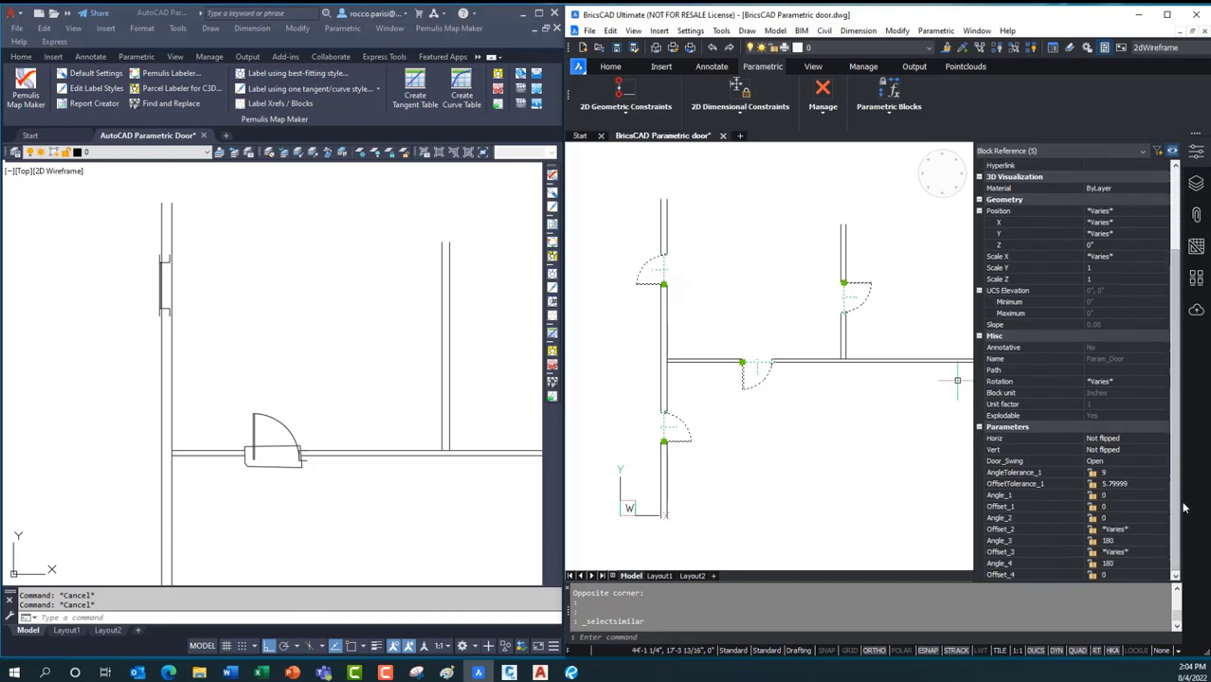
click(1118, 462)
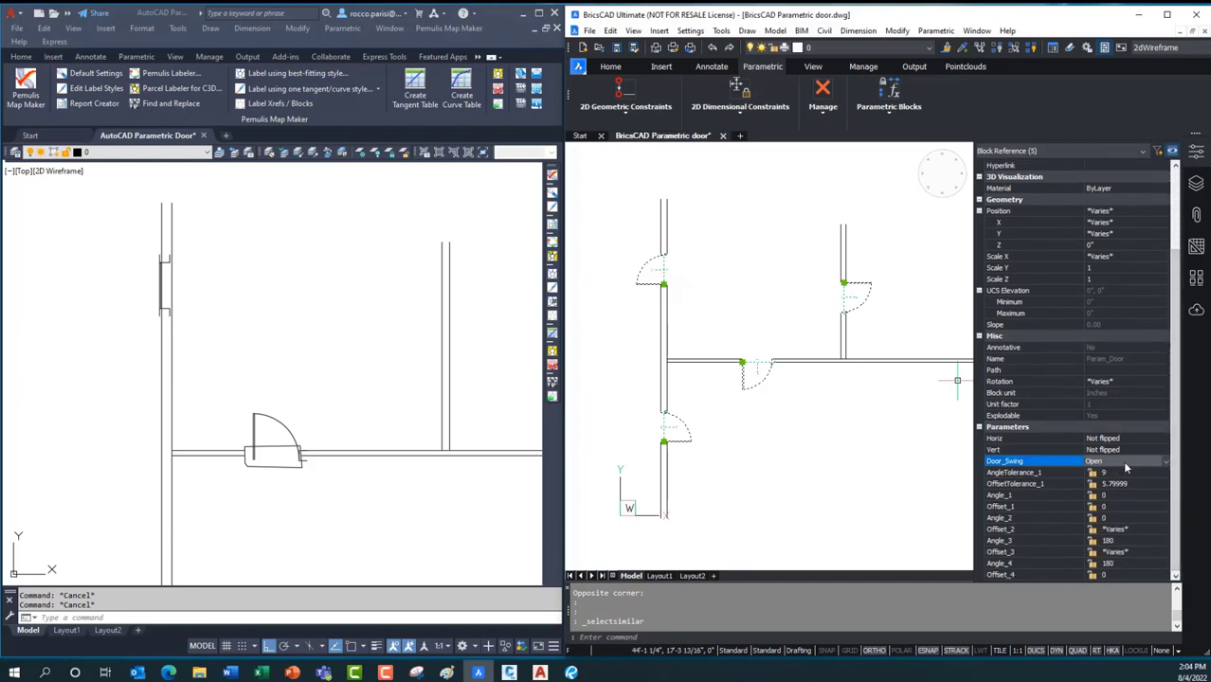
click(1166, 463)
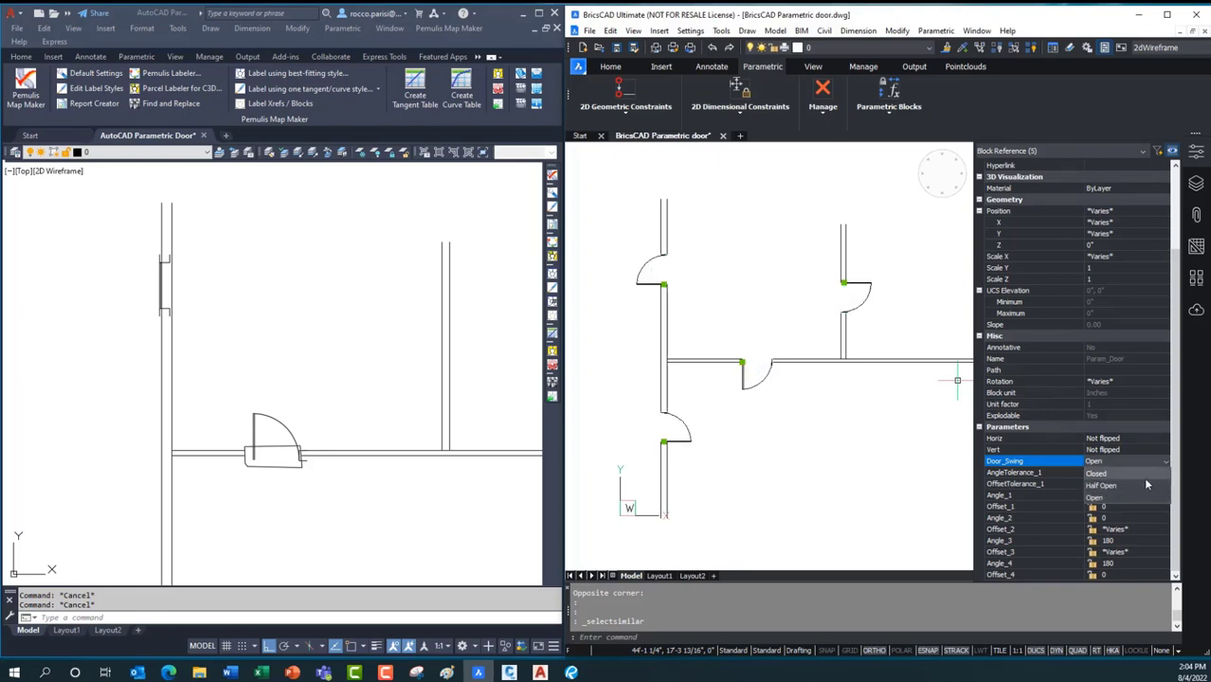
click(1143, 483)
key(Escape)
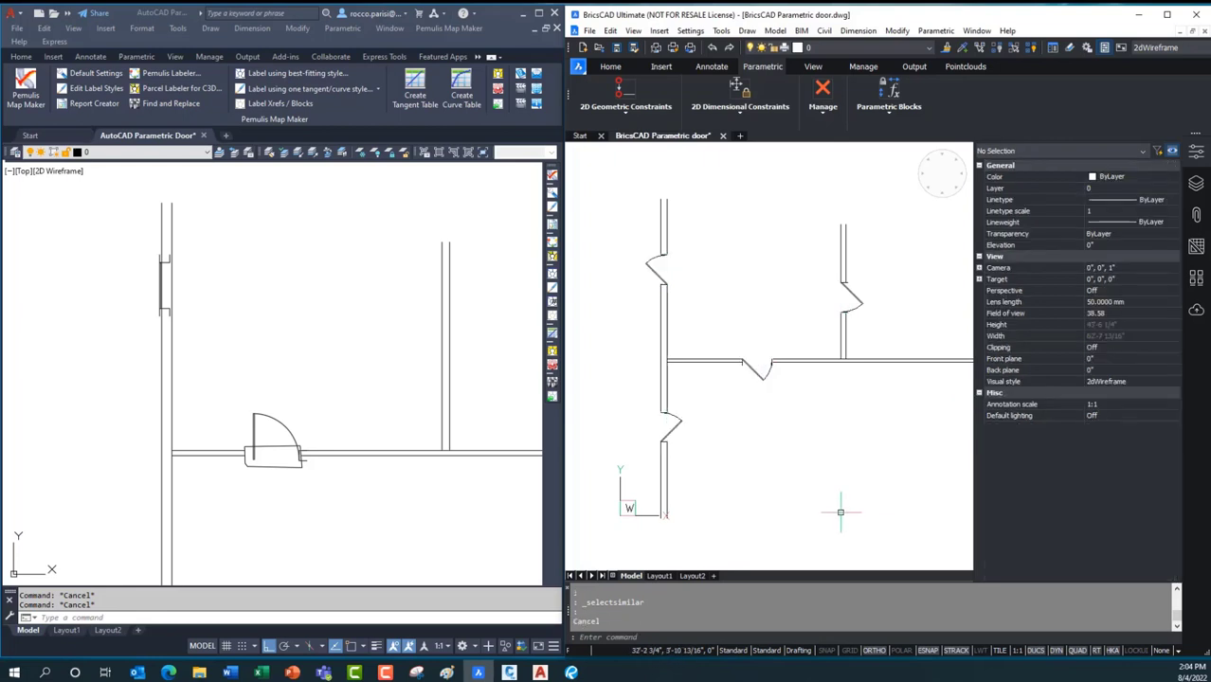